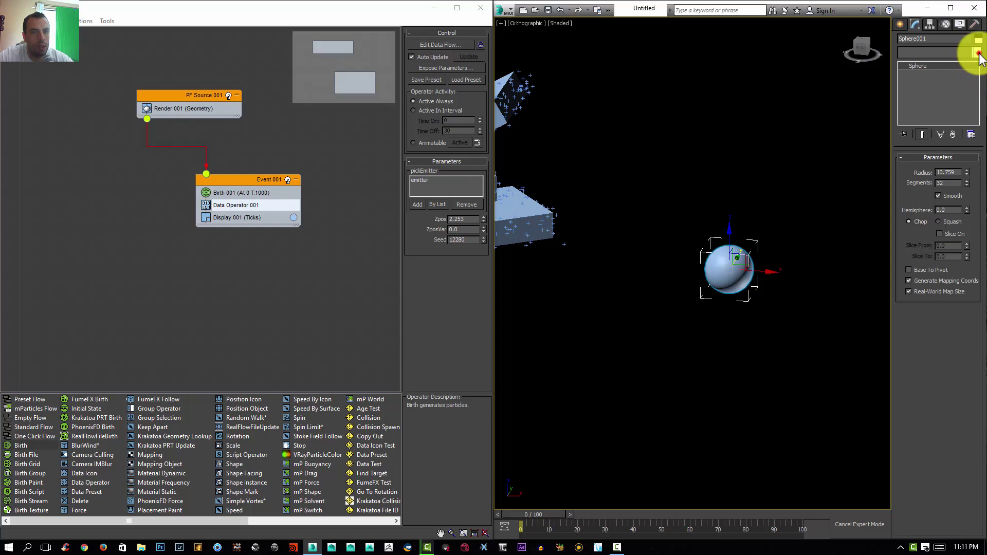
# Add a Noise modifier to the sphere with strength 2 on X, Y and Z, Fractal enabled and scale 2.
pyautogui.moveTo(978, 85); pyautogui.dragTo(965, 203)
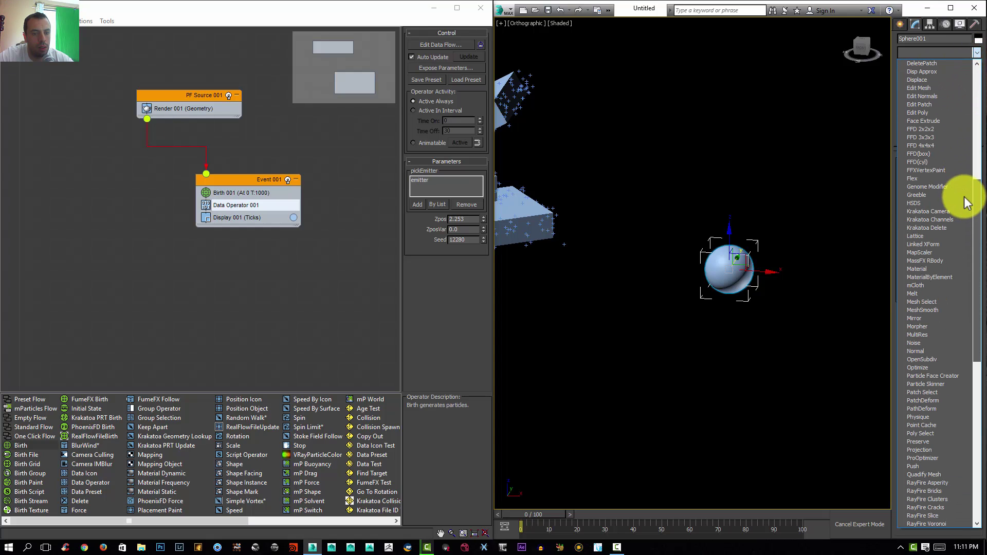
pyautogui.click(913, 343)
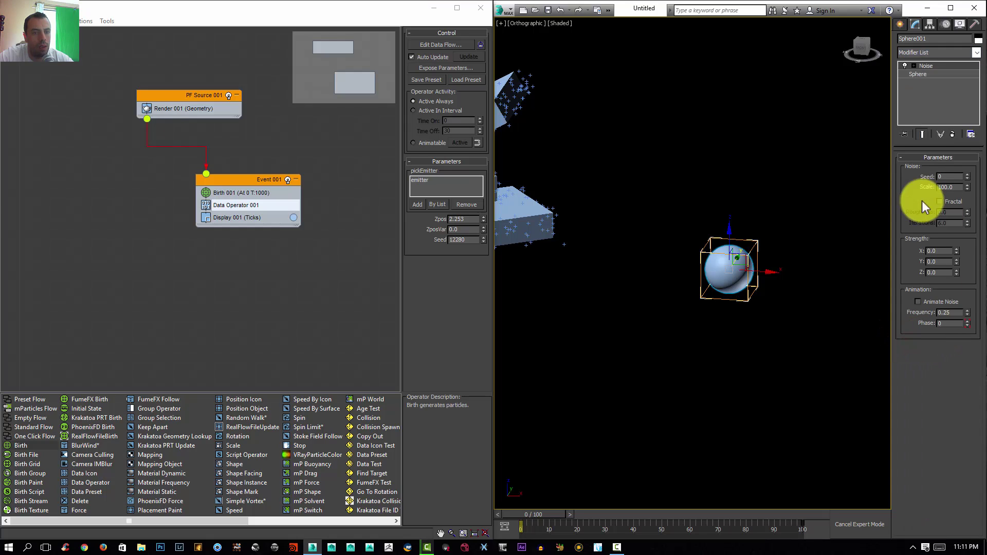
pyautogui.click(945, 251)
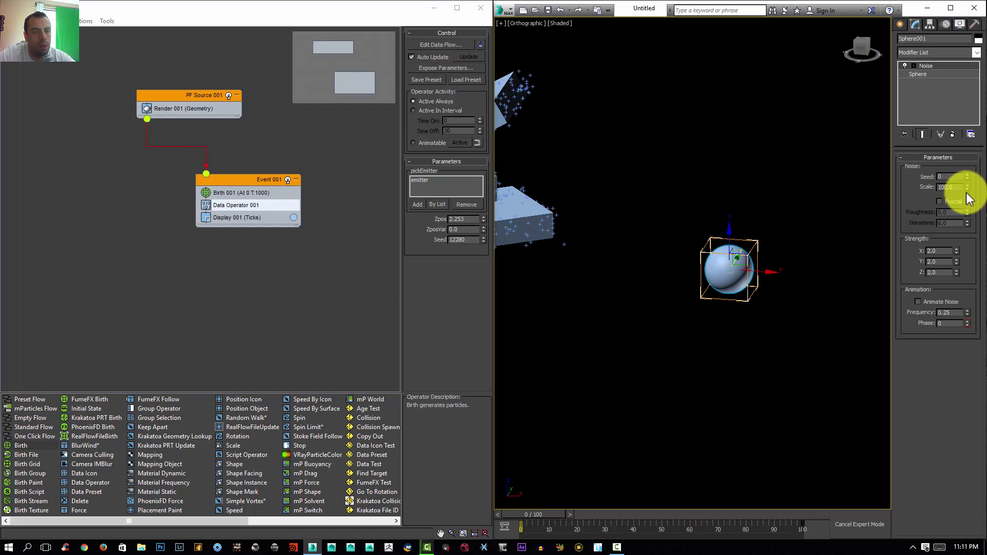
pyautogui.click(941, 202)
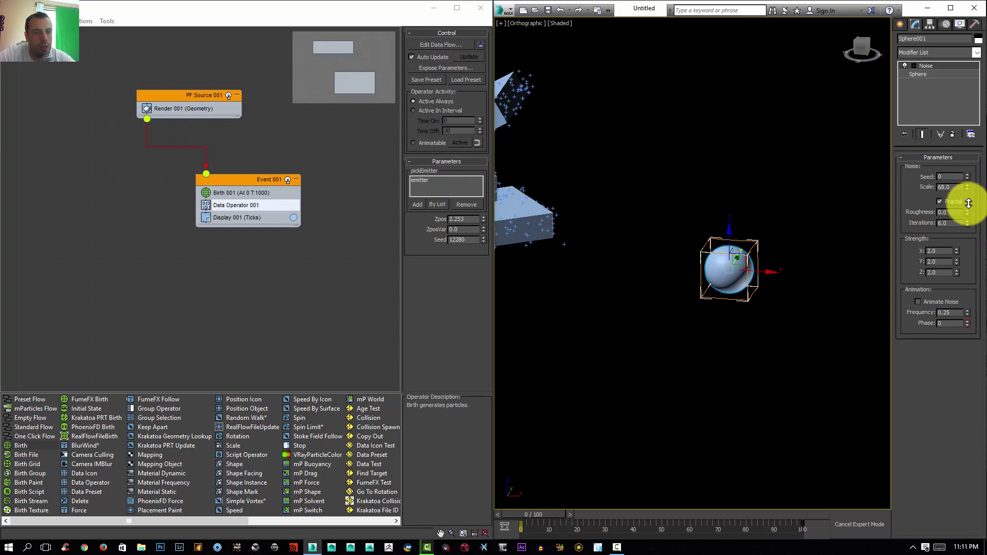
pyautogui.moveTo(970, 212); pyautogui.dragTo(970, 236)
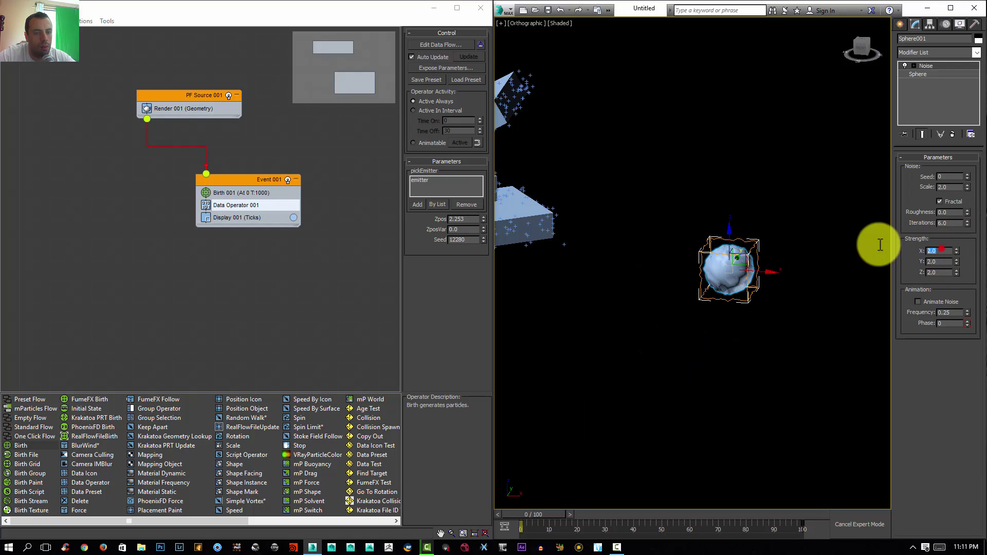
# Set the noise strength to 4 on X, Y and Z and the noise scale to 2.76.
pyautogui.click(941, 250)
pyautogui.write('4')
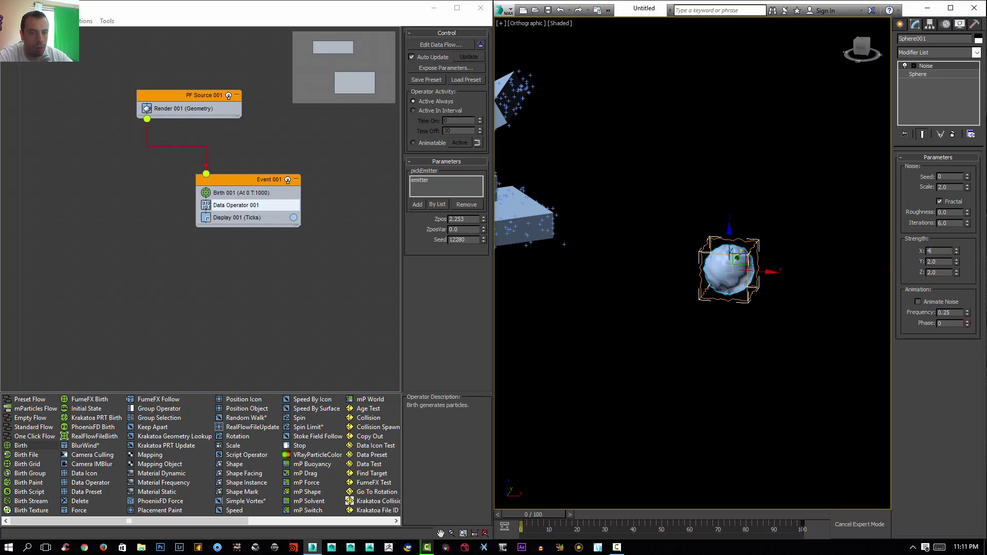
pyautogui.press('Tab')
pyautogui.write('44')
pyautogui.press('Return')
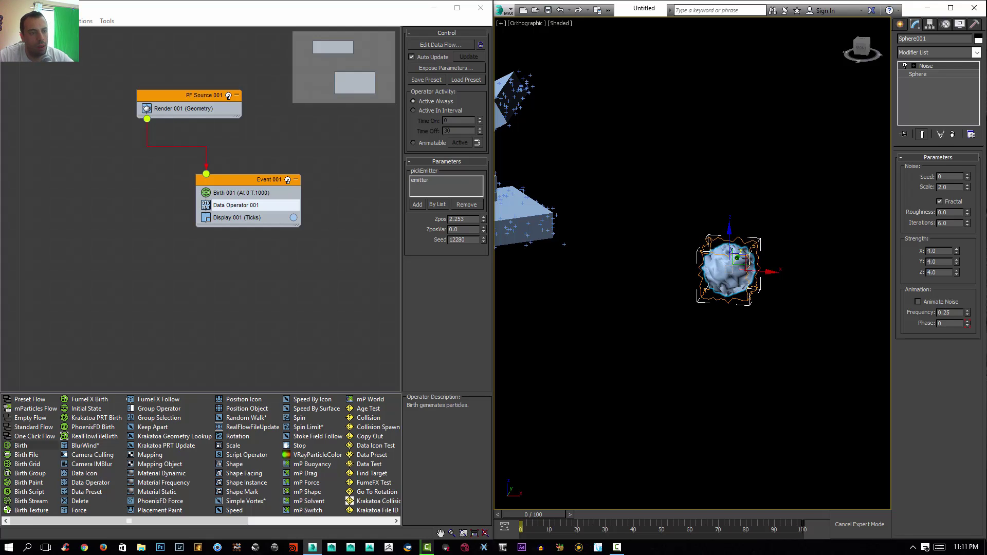
pyautogui.keyDown('alt'); pyautogui.moveTo(720, 207); pyautogui.dragTo(819, 219, button='middle'); pyautogui.keyUp('alt')
pyautogui.moveTo(966, 187); pyautogui.dragTo(971, 167)
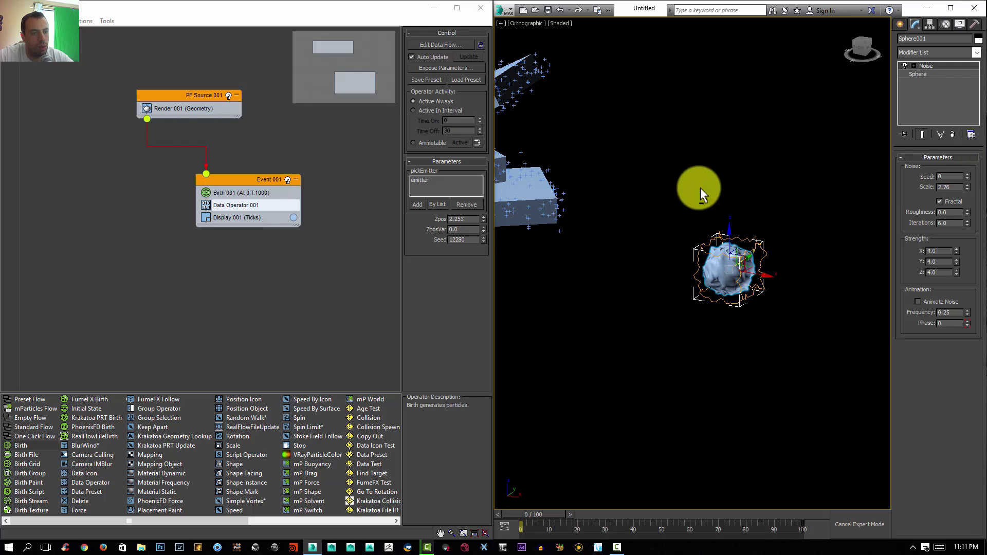
# Add a Shape Control suboperator to the Data Operator 001 data flow, using Sphere001 as its particle geometry object.
pyautogui.keyDown('alt'); pyautogui.moveTo(700, 194); pyautogui.dragTo(689, 226, button='middle'); pyautogui.keyUp('alt')
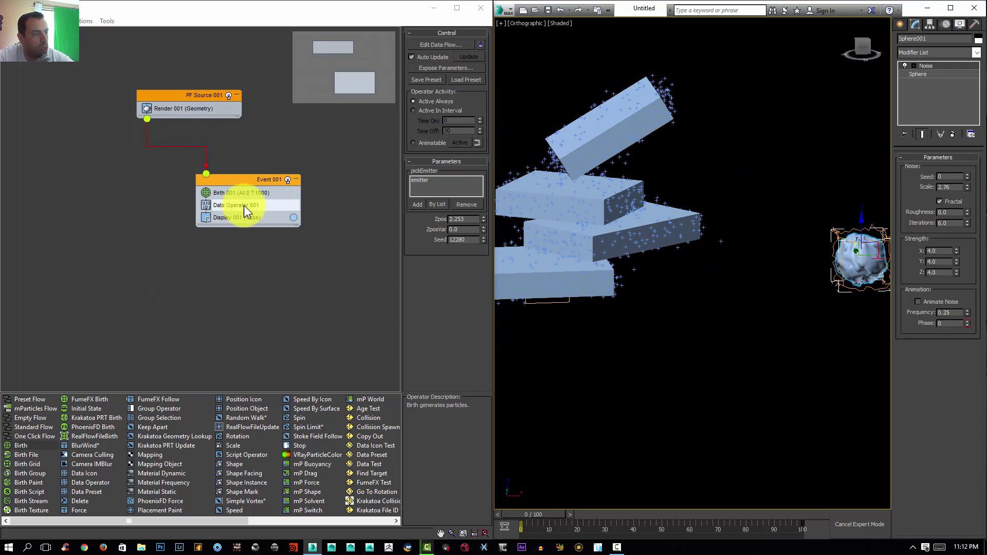
pyautogui.click(434, 42)
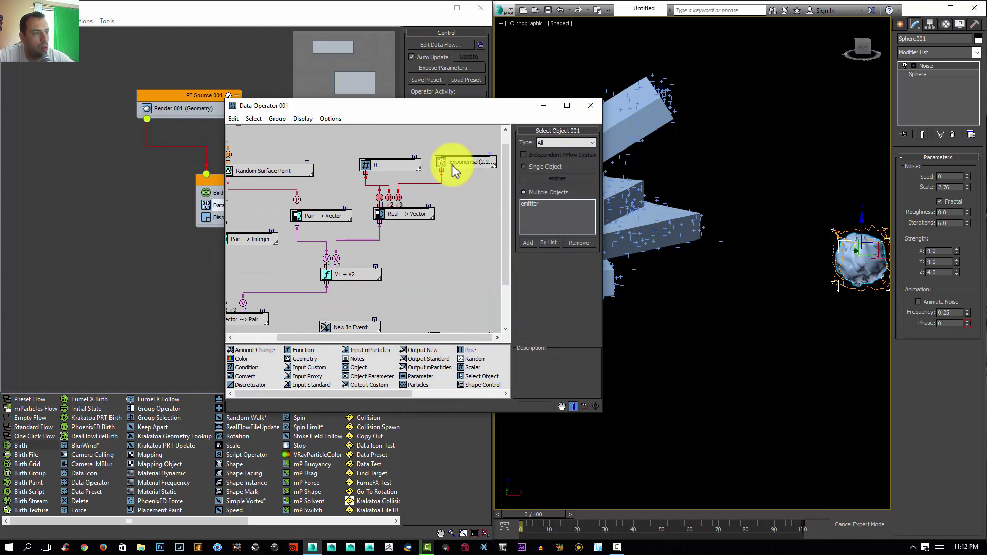
pyautogui.moveTo(411, 210); pyautogui.dragTo(435, 138, button='middle')
pyautogui.moveTo(367, 286); pyautogui.dragTo(402, 231, button='middle')
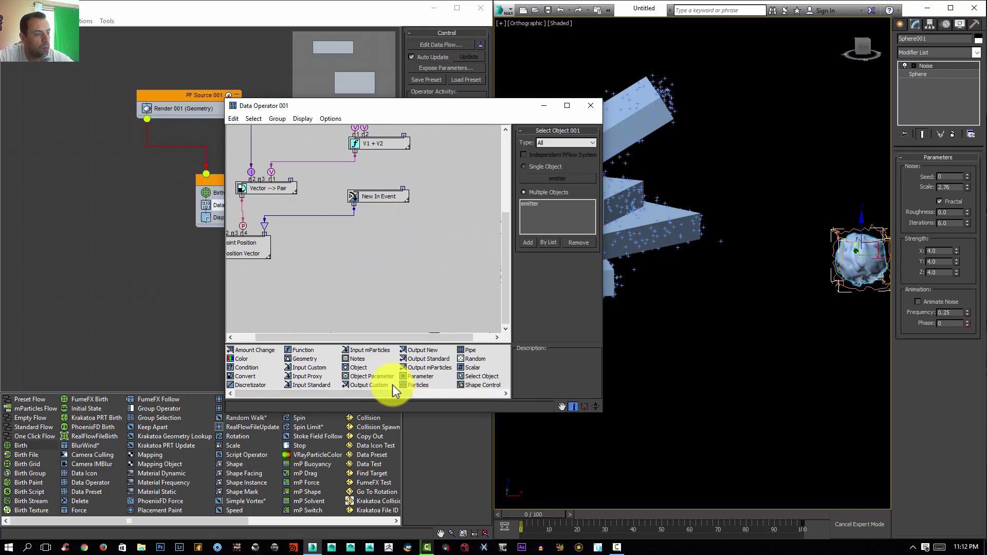
pyautogui.moveTo(399, 394); pyautogui.dragTo(447, 397)
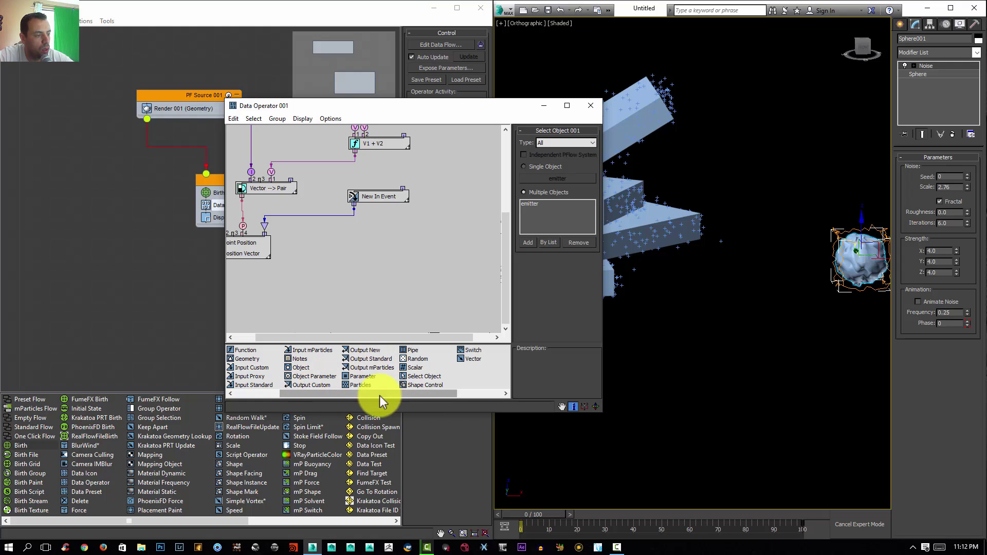
pyautogui.moveTo(419, 384); pyautogui.dragTo(415, 265)
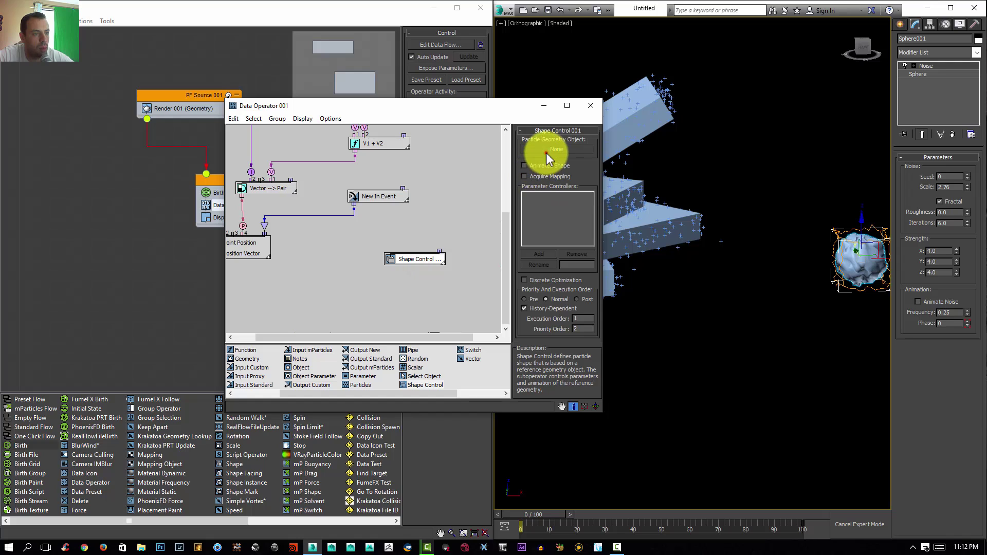
pyautogui.click(857, 254)
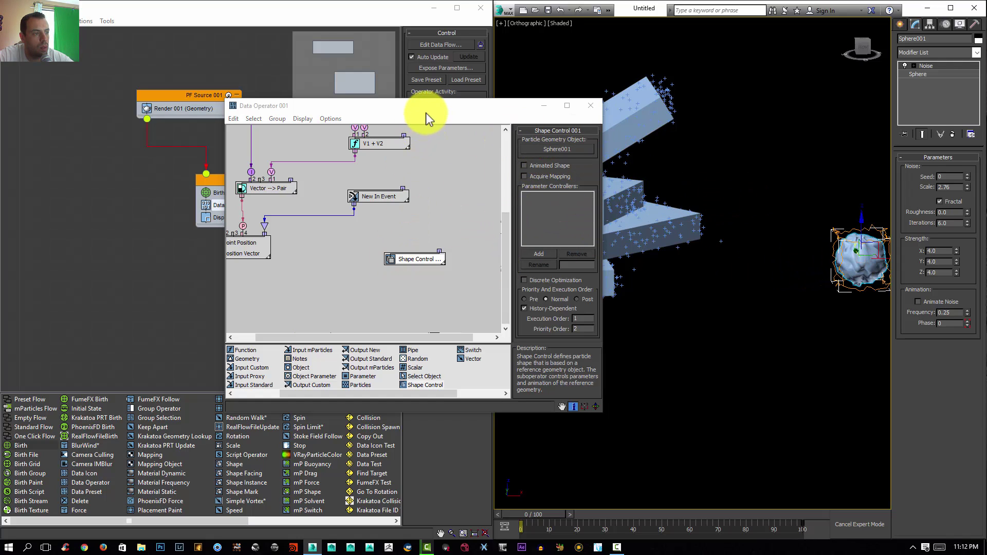
# Set the event's Display operator type to Geometry and move the data flow window clear of the viewport.
pyautogui.moveTo(426, 110); pyautogui.dragTo(513, 102)
pyautogui.click(240, 218)
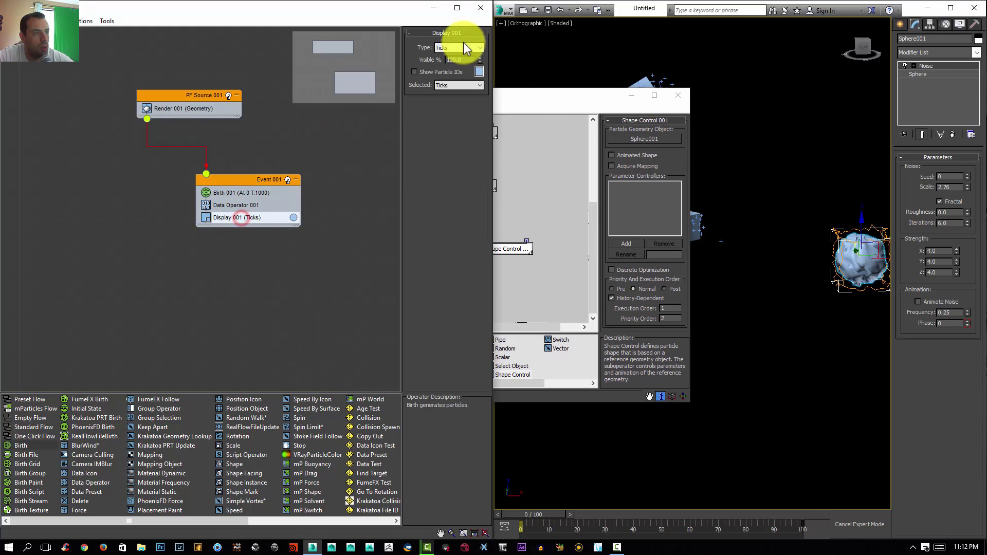
pyautogui.click(457, 46)
pyautogui.click(455, 97)
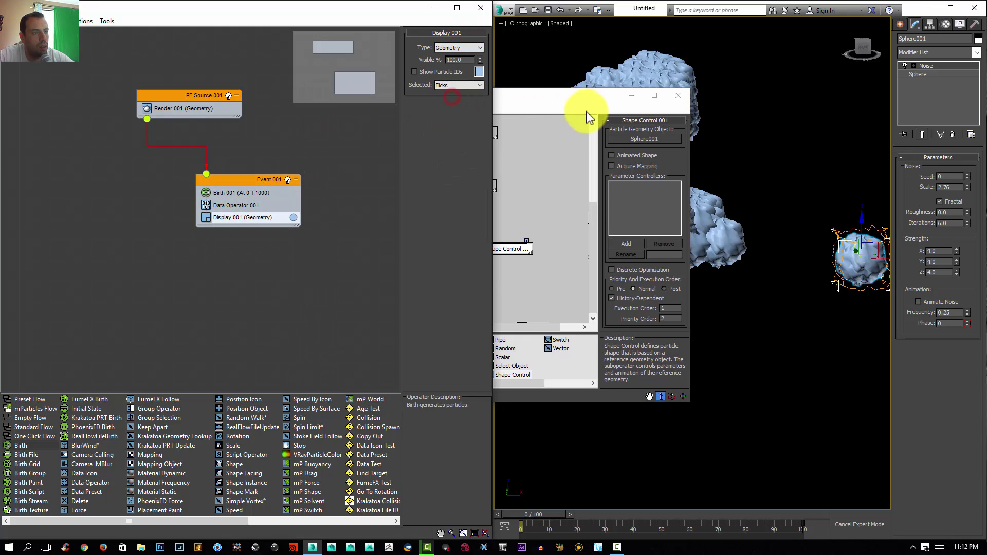
pyautogui.moveTo(584, 95); pyautogui.dragTo(322, 80)
pyautogui.scroll(-2, 756, 236)
pyautogui.moveTo(677, 241); pyautogui.dragTo(689, 223, button='middle')
pyautogui.scroll(3, 766, 214)
pyautogui.scroll(-3, 720, 216)
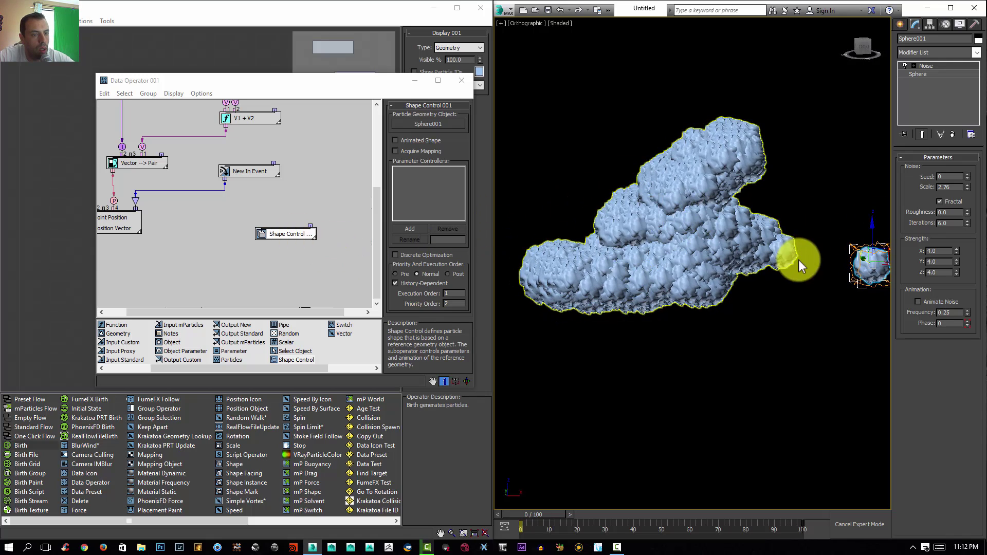
# Add the sphere's Radius as a parameter controller on the Shape Control suboperator.
pyautogui.moveTo(282, 232); pyautogui.dragTo(289, 238)
pyautogui.click(297, 239)
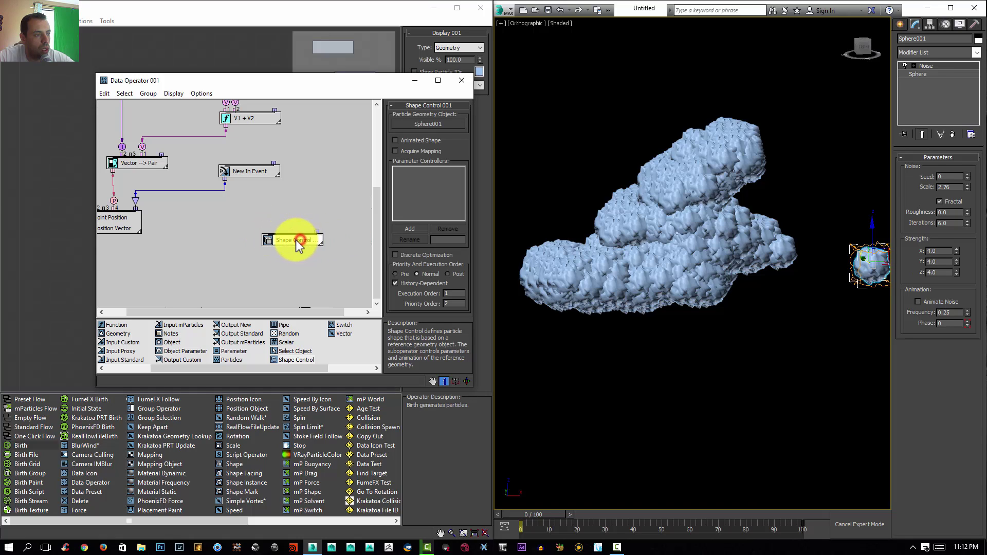
pyautogui.click(410, 227)
pyautogui.moveTo(8, 194); pyautogui.dragTo(279, 183)
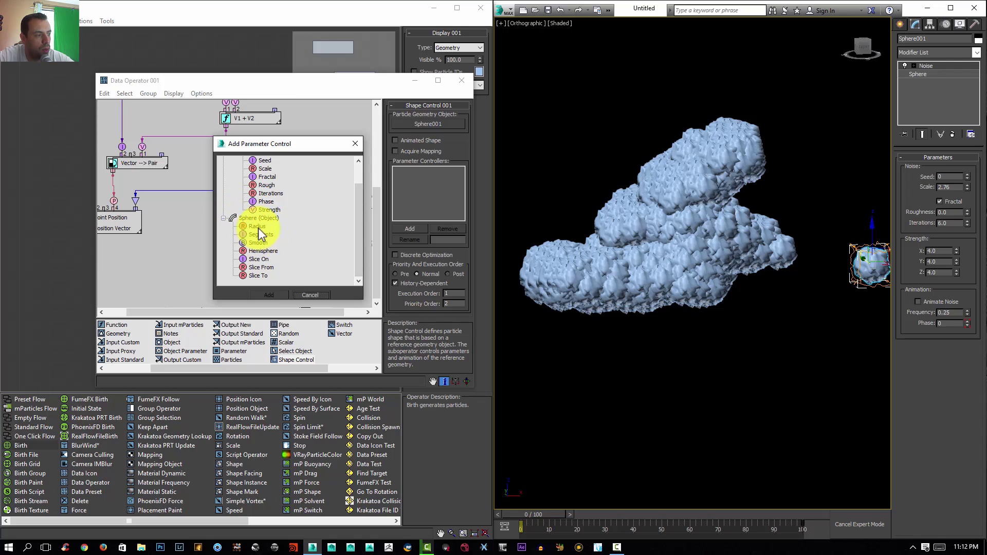
pyautogui.click(271, 295)
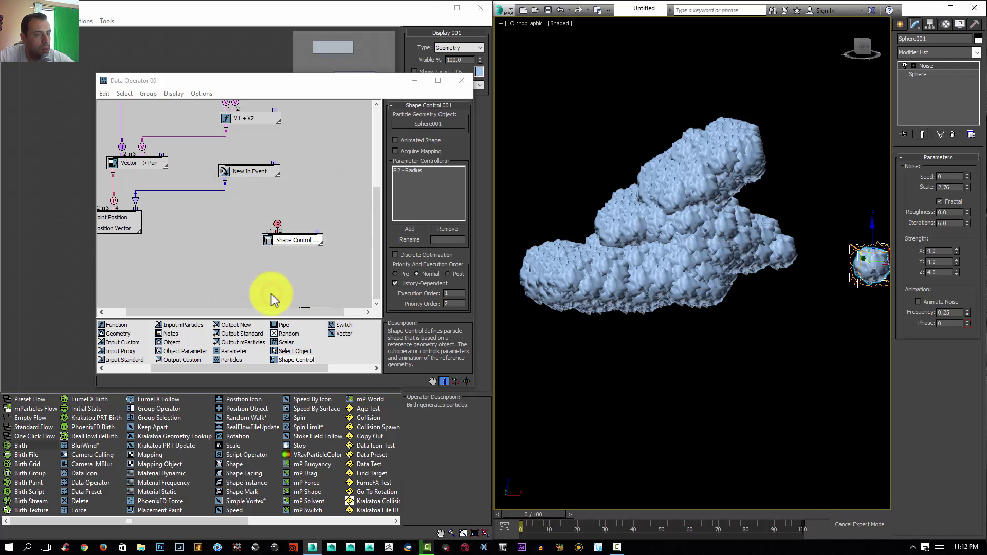
pyautogui.moveTo(286, 243); pyautogui.dragTo(296, 263)
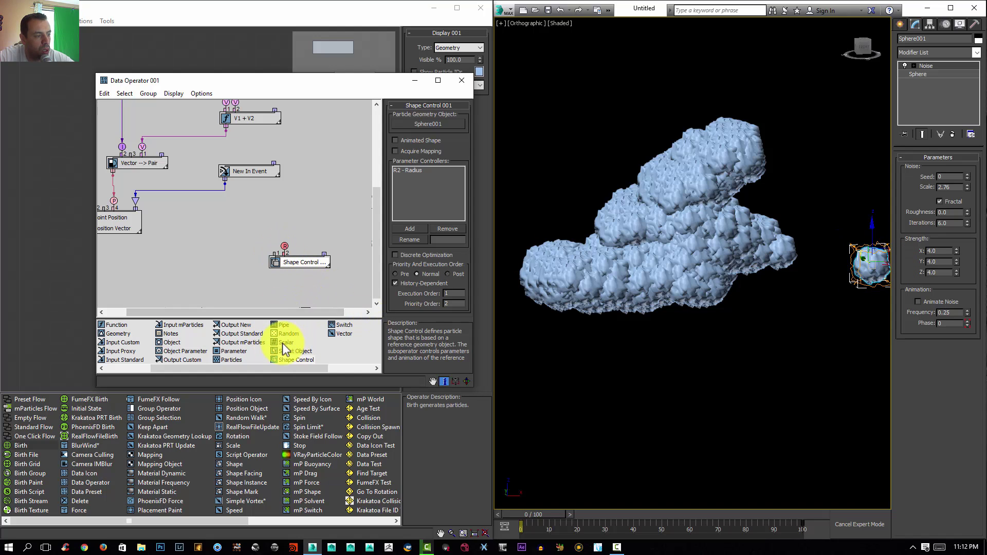
# Add a Scalar suboperator with Float output and wire it into the Shape Control's Radius input.
pyautogui.moveTo(283, 343); pyautogui.dragTo(295, 206)
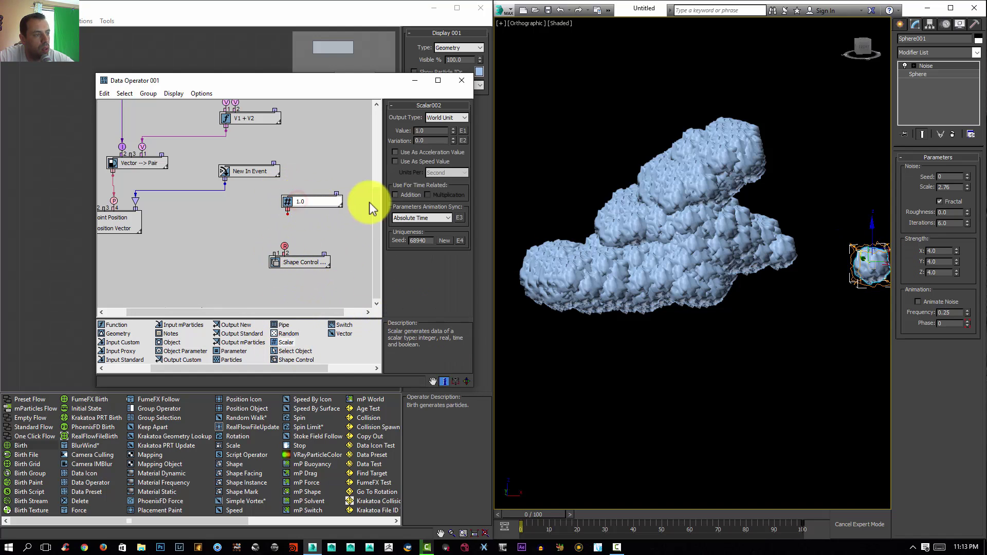
pyautogui.click(447, 118)
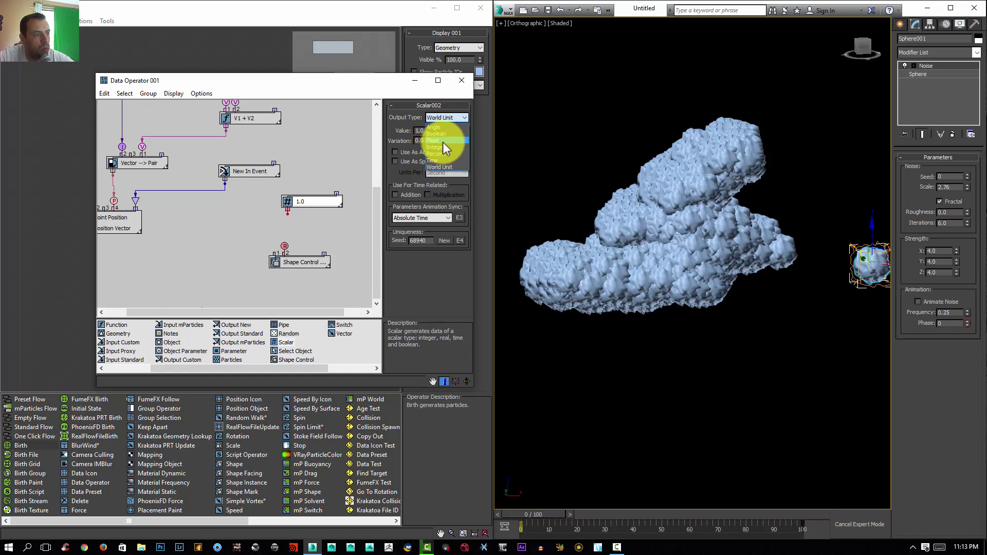
pyautogui.click(443, 142)
pyautogui.moveTo(286, 213); pyautogui.dragTo(281, 247)
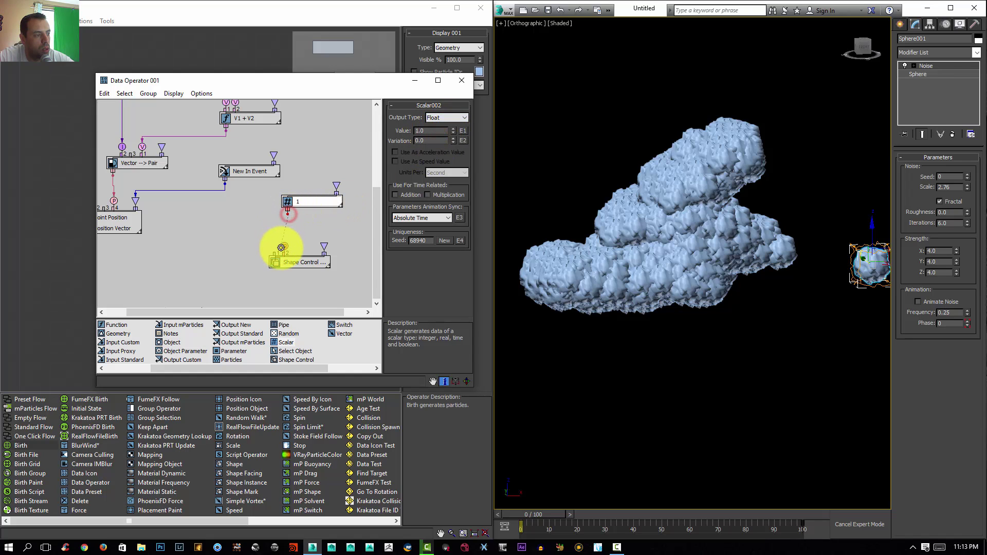
pyautogui.click(312, 204)
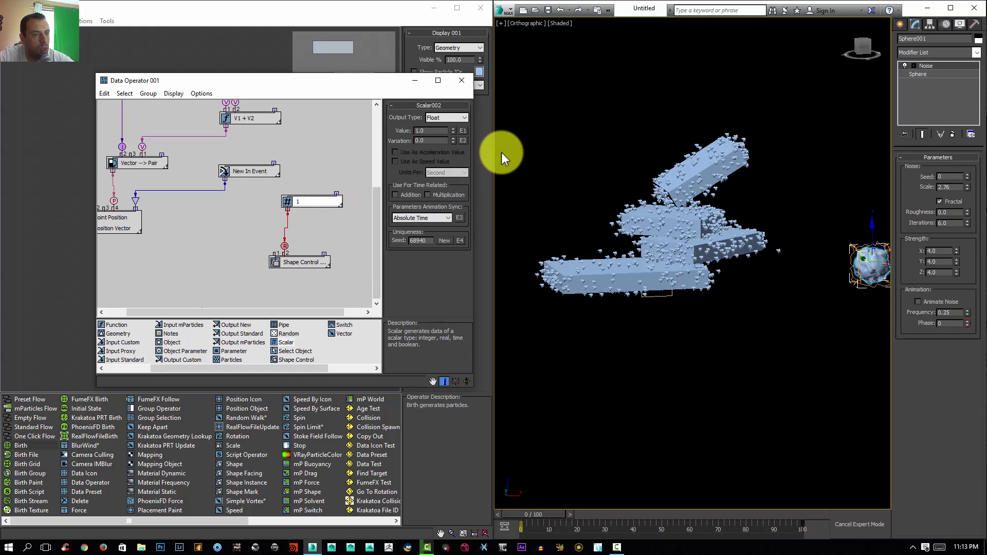
# Set the scalar's value to 8.12 and its variation to 22.672.
pyautogui.scroll(4, 720, 167)
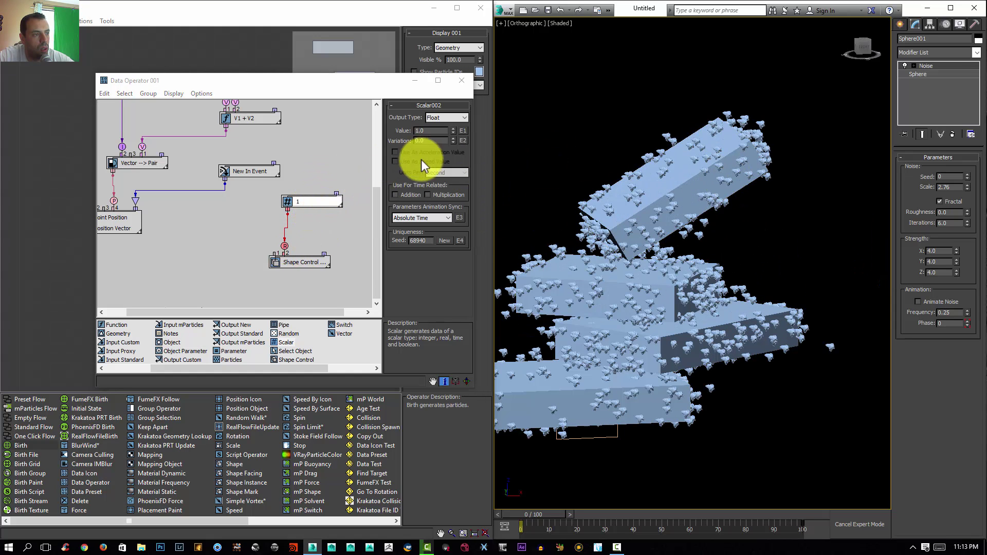
pyautogui.moveTo(452, 131); pyautogui.dragTo(516, 322)
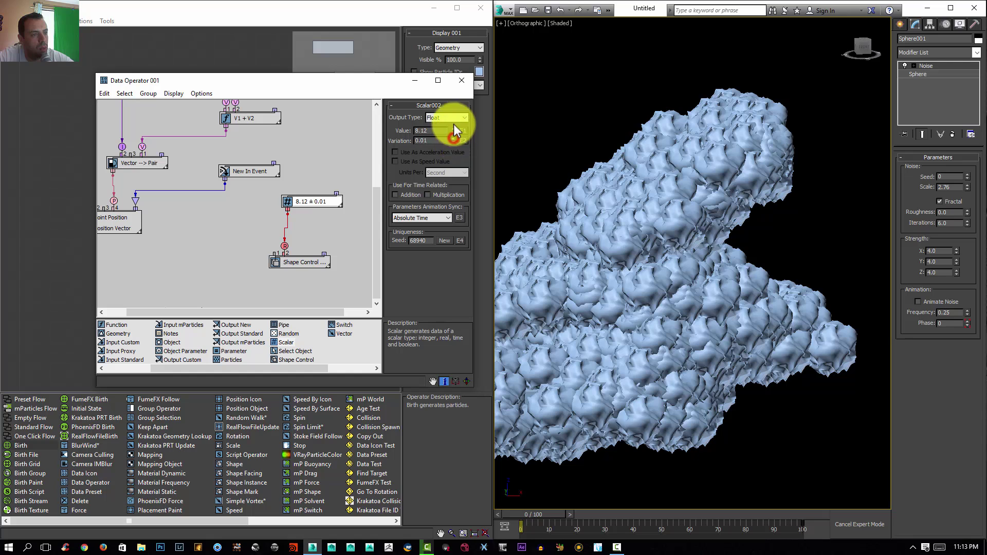
pyautogui.moveTo(454, 142); pyautogui.dragTo(620, 291)
pyautogui.scroll(-2, 620, 292)
pyautogui.moveTo(620, 292); pyautogui.dragTo(650, 266, button='middle')
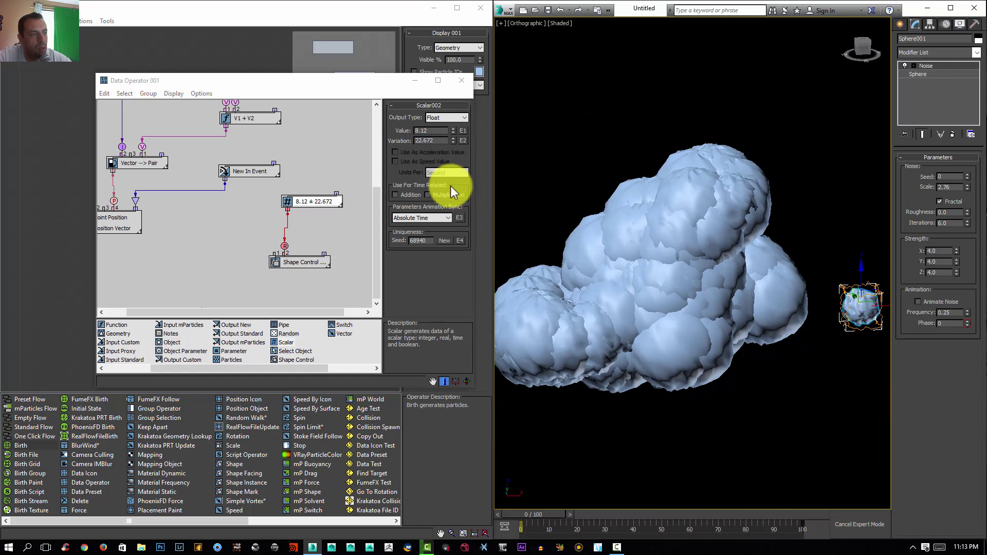
# Reset the scalar's variation and set it to 4.
pyautogui.rightClick(453, 141)
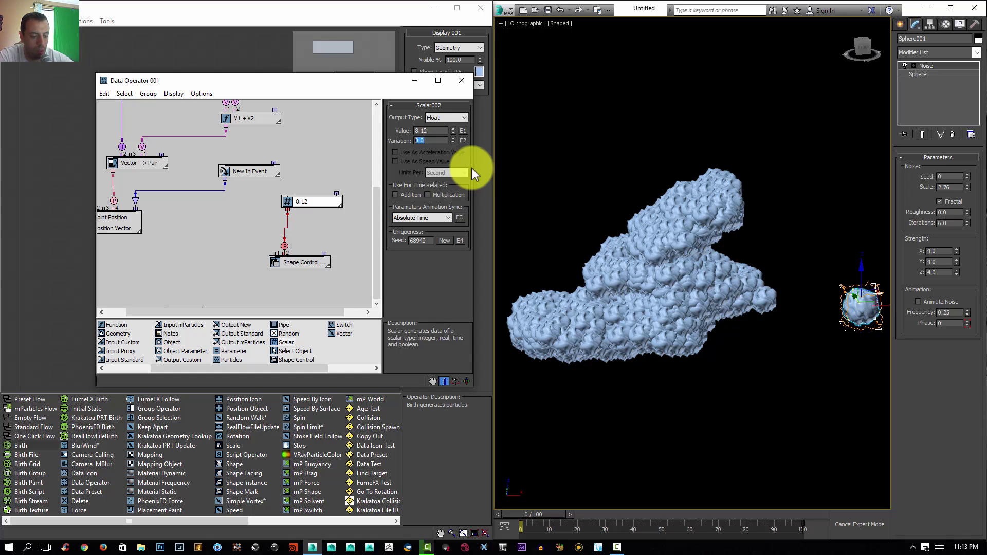
pyautogui.write('4')
pyautogui.press('Return')
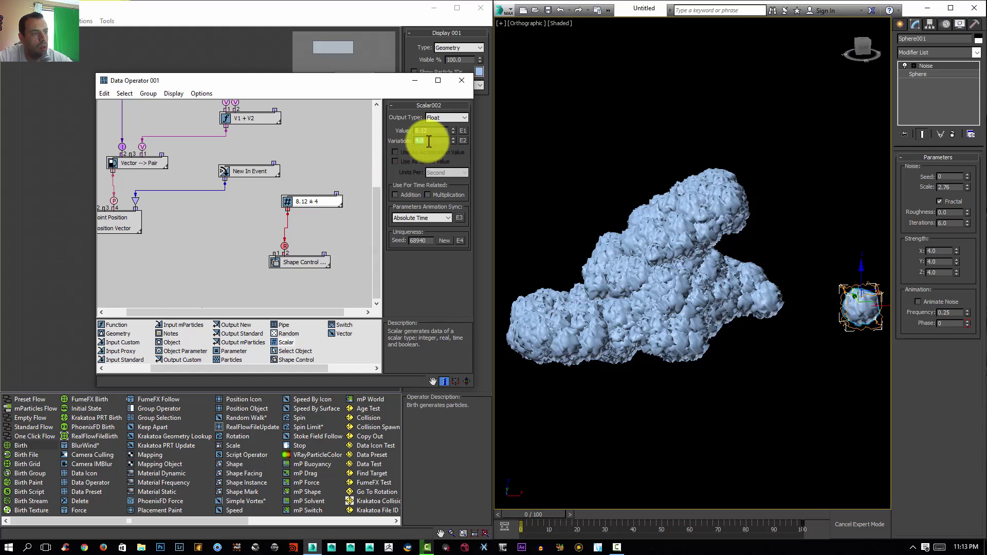
# Examine the varied particle spheres on the stacked boxes from several angles and in the Front view.
pyautogui.moveTo(555, 201); pyautogui.dragTo(577, 195, button='middle')
pyautogui.press('z')
pyautogui.moveTo(682, 229); pyautogui.dragTo(818, 234, button='middle')
pyautogui.scroll(-5, 697, 206)
pyautogui.scroll(-3, 792, 209)
pyautogui.scroll(-2, 709, 225)
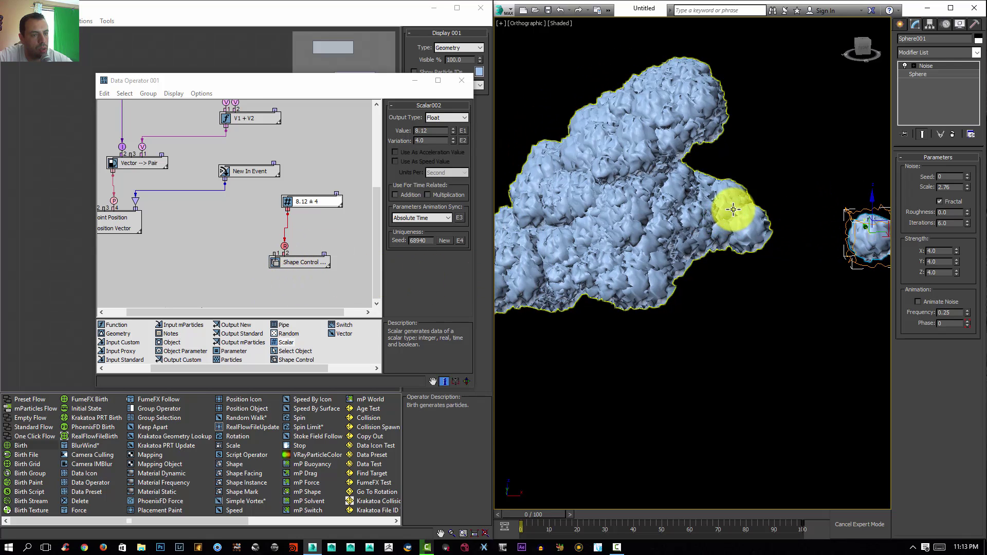
pyautogui.moveTo(733, 208); pyautogui.dragTo(727, 220, button='middle')
pyautogui.keyDown('alt'); pyautogui.moveTo(727, 220); pyautogui.dragTo(777, 240, button='middle'); pyautogui.keyUp('alt')
pyautogui.scroll(-2, 777, 227)
pyautogui.press('f')
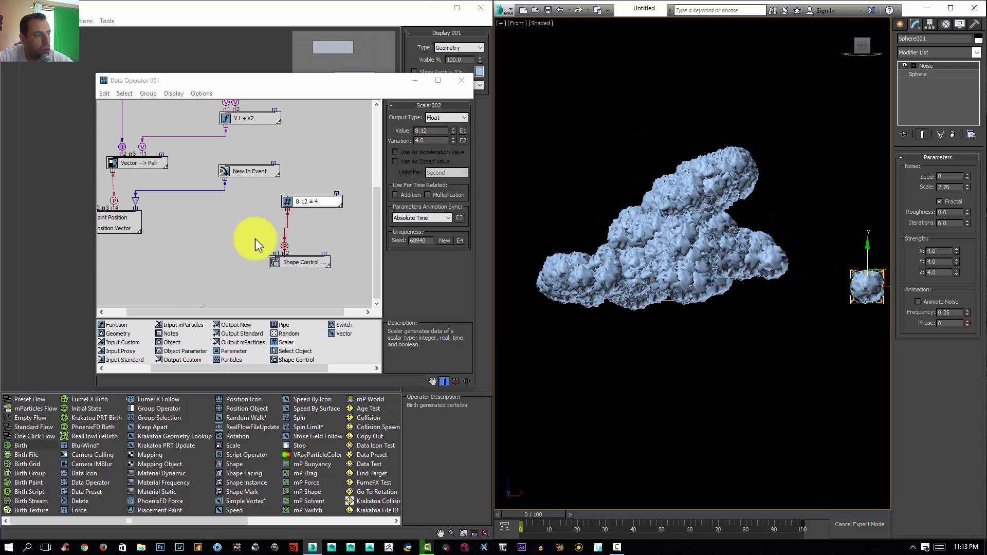
# Remove the Radius parameter controller from the Shape Control suboperator.
pyautogui.click(296, 263)
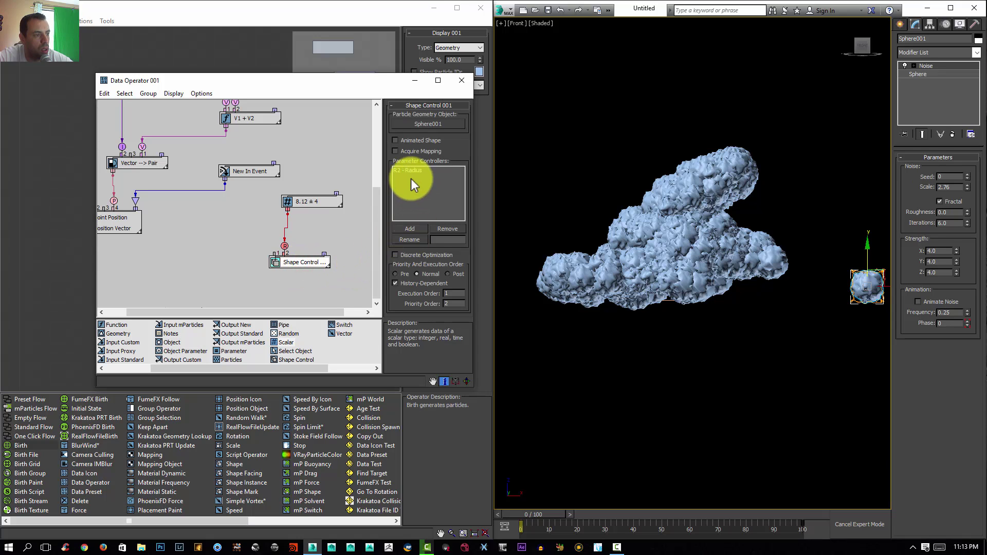
pyautogui.click(413, 175)
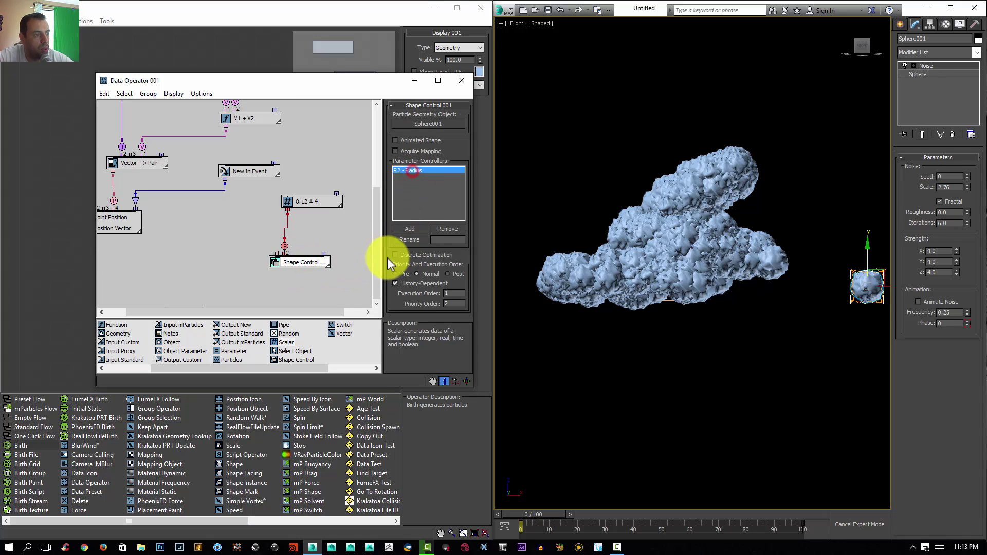
pyautogui.click(447, 229)
pyautogui.moveTo(191, 208); pyautogui.dragTo(243, 223, button='middle')
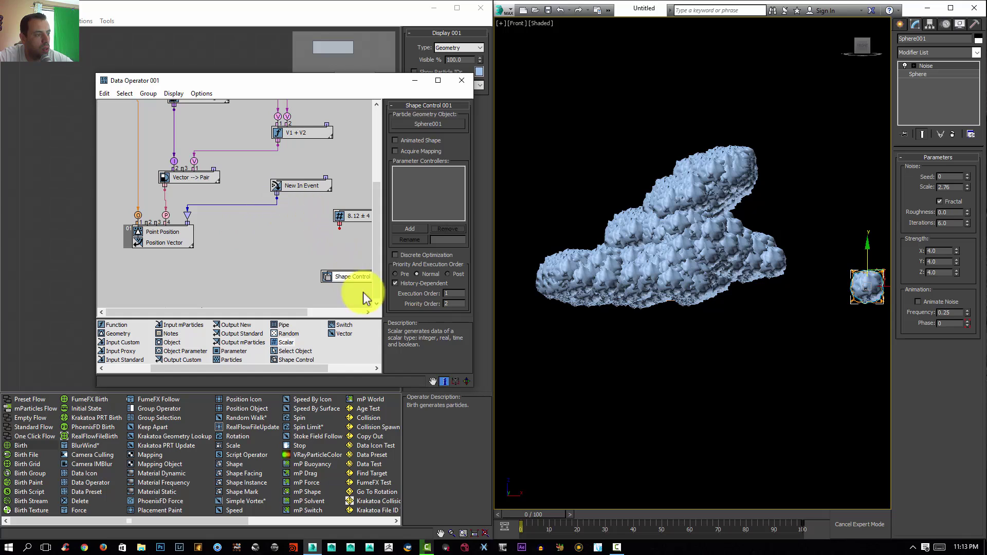
# Reposition the Shape Control and scalar suboperators beside the New In Event node, leaving open space beneath them.
pyautogui.moveTo(363, 298); pyautogui.dragTo(228, 289, button='middle')
pyautogui.moveTo(218, 271); pyautogui.dragTo(230, 146)
pyautogui.moveTo(225, 207); pyautogui.dragTo(245, 185)
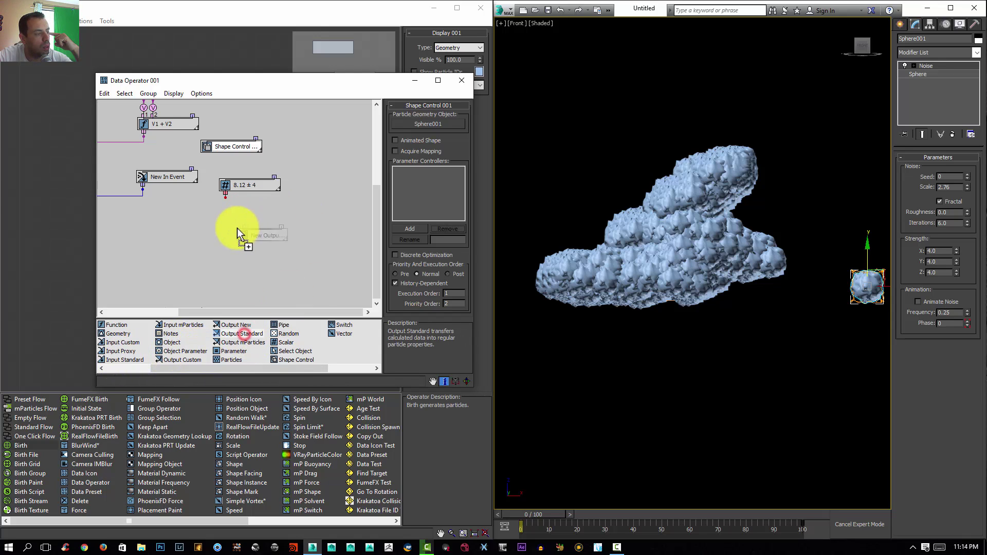
# Add an Output Standard suboperator set to Scale Average and wire the scalar's output into it.
pyautogui.click(261, 255)
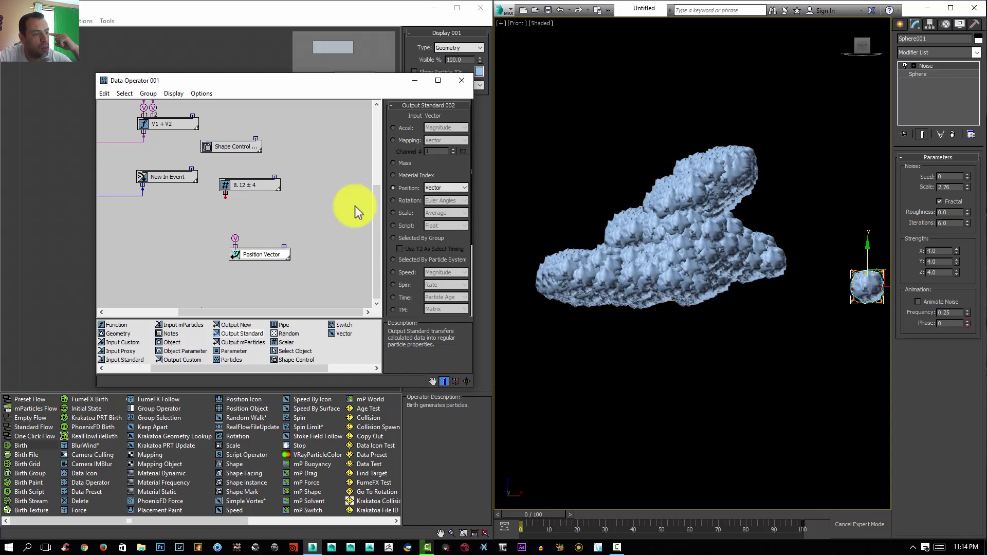
pyautogui.click(394, 213)
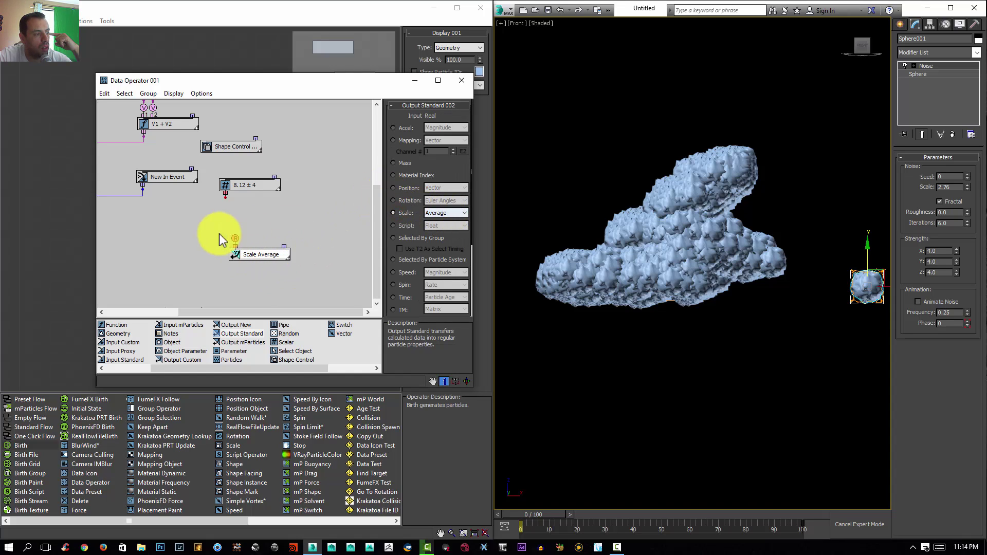
pyautogui.moveTo(233, 235); pyautogui.dragTo(225, 204)
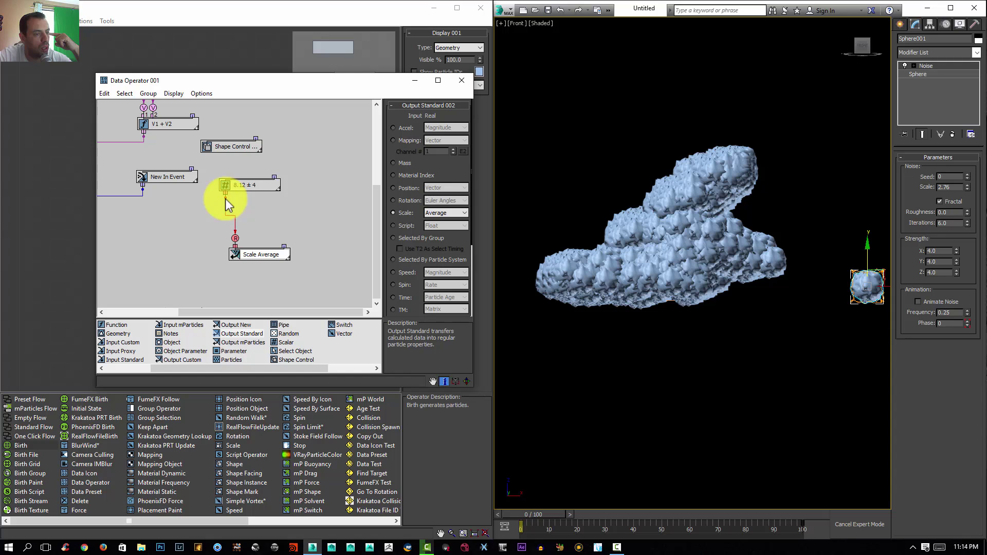
# Reset the scalar's variation to 0 and set its value to 1.
pyautogui.click(261, 188)
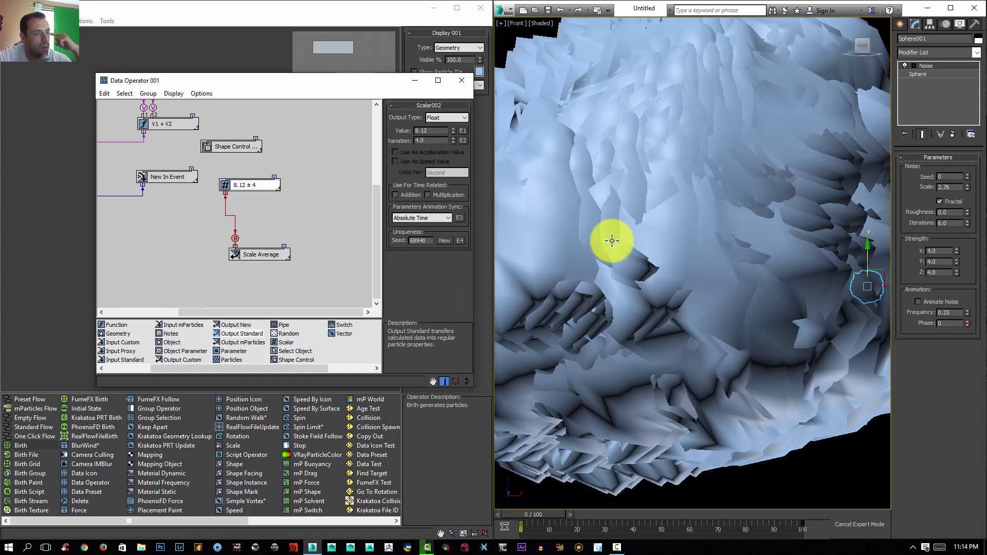
pyautogui.scroll(-3, 654, 244)
pyautogui.moveTo(653, 244); pyautogui.dragTo(663, 243, button='middle')
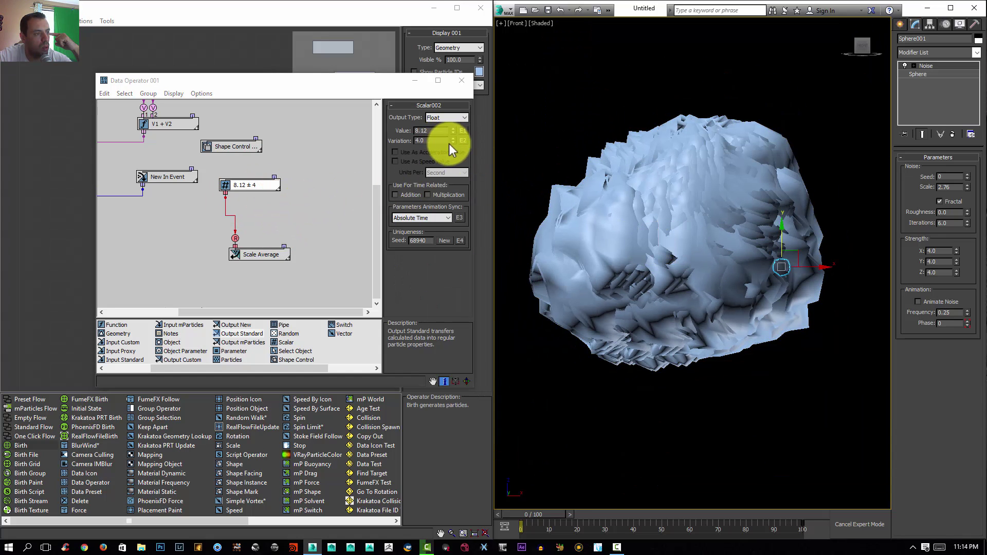
pyautogui.moveTo(453, 142); pyautogui.dragTo(470, 205)
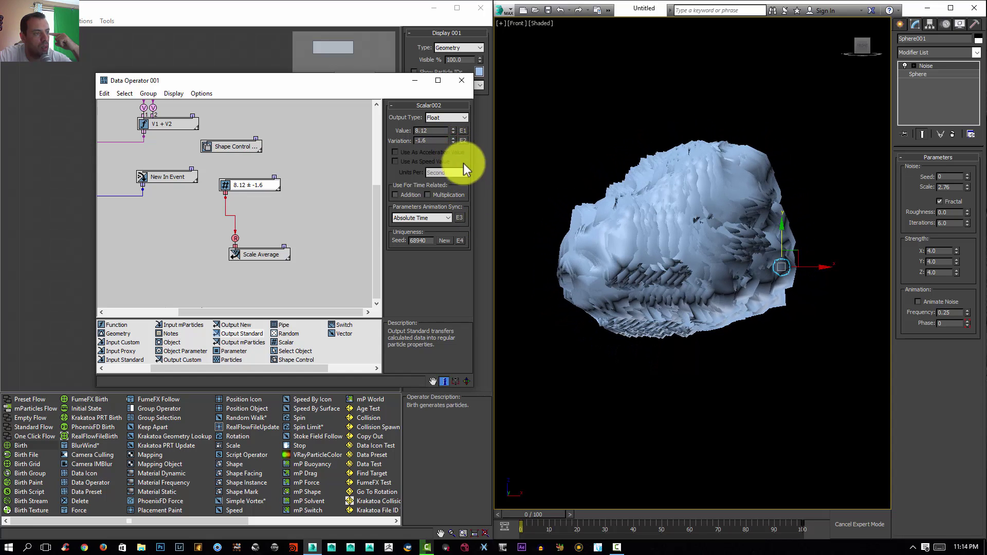
pyautogui.rightClick(453, 141)
pyautogui.moveTo(442, 130); pyautogui.dragTo(391, 140)
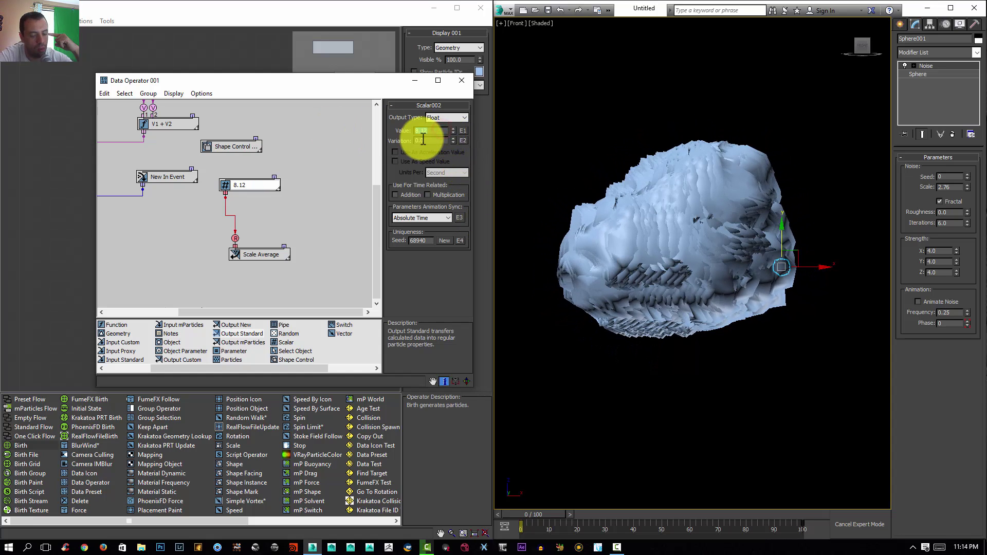
pyautogui.write('1')
pyautogui.press('Return')
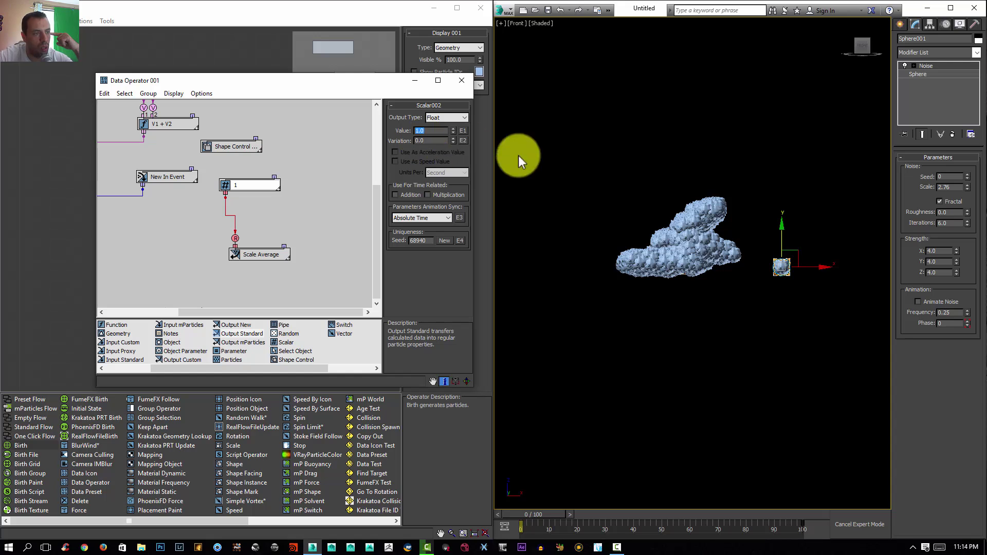
# Tune the scalar to a value of 0.525 and a variation of 0.72 to vary the particle scale.
pyautogui.moveTo(660, 245); pyautogui.dragTo(620, 266, button='middle')
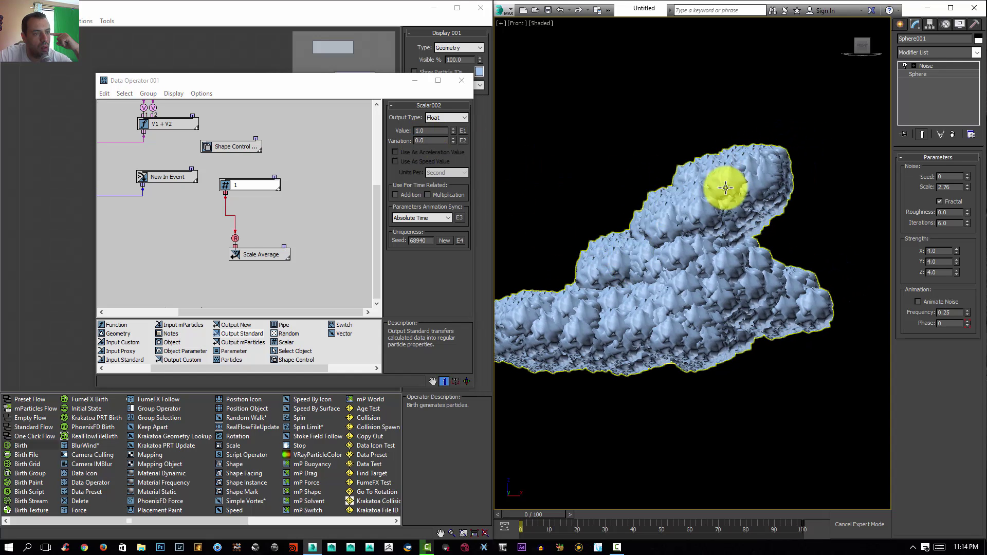
pyautogui.moveTo(827, 235); pyautogui.dragTo(626, 224, button='middle')
pyautogui.moveTo(735, 317); pyautogui.dragTo(846, 298, button='middle')
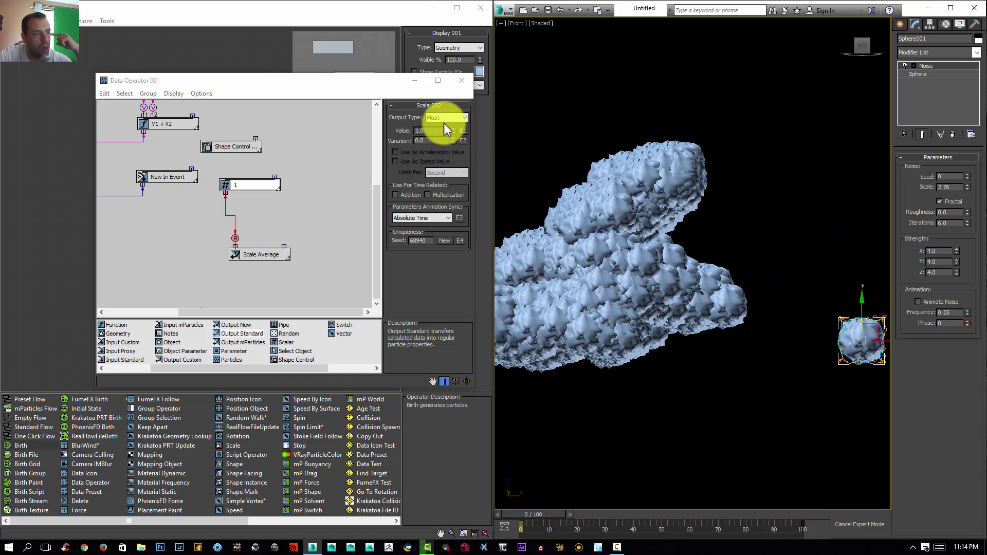
pyautogui.moveTo(454, 132); pyautogui.dragTo(455, 105)
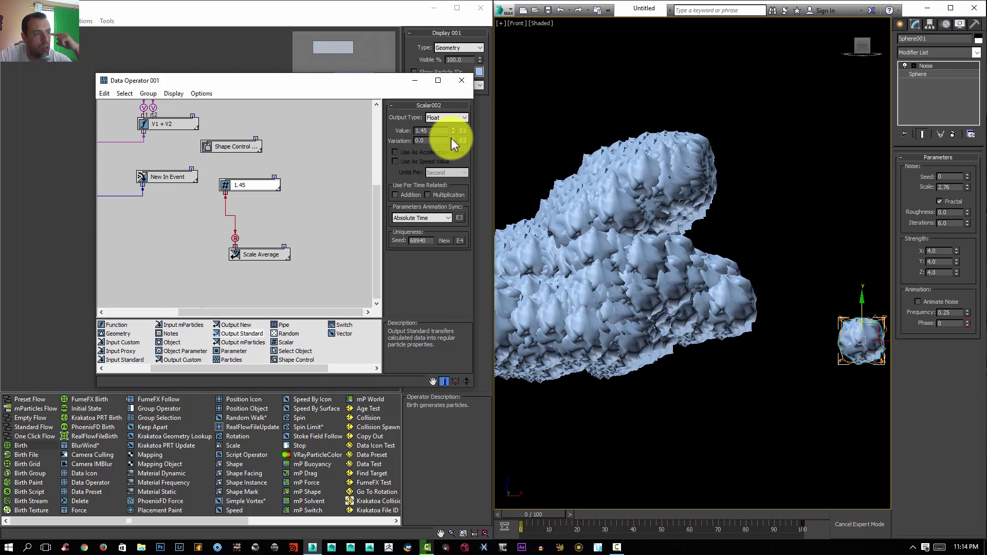
pyautogui.moveTo(453, 139); pyautogui.dragTo(461, 159)
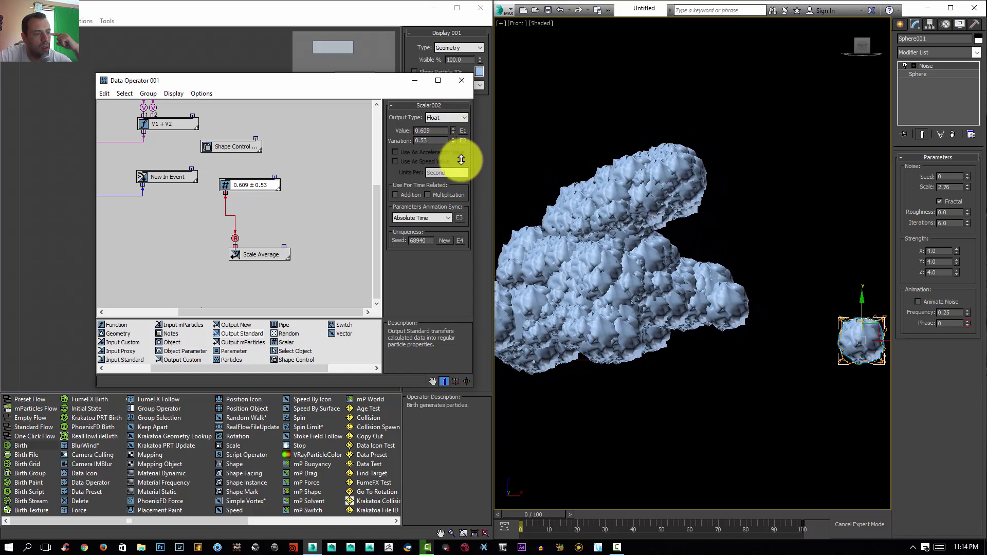
pyautogui.moveTo(597, 242); pyautogui.dragTo(720, 208, button='middle')
pyautogui.scroll(3, 692, 278)
pyautogui.moveTo(691, 278)
pyautogui.mouseDown(button='middle')
pyautogui.moveTo(709, 257)
pyautogui.moveTo(696, 262)
pyautogui.mouseUp(button='middle')
pyautogui.scroll(-3, 696, 262)
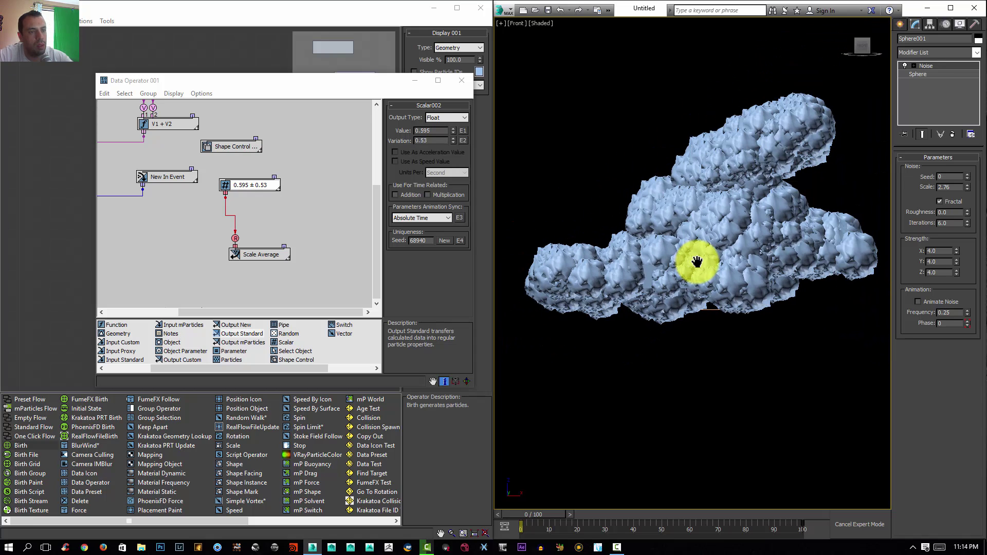
pyautogui.moveTo(453, 131); pyautogui.dragTo(455, 141)
pyautogui.moveTo(456, 134); pyautogui.dragTo(452, 129)
# Select the emitter mesh showing through the particles and hide it.
pyautogui.keyDown('alt'); pyautogui.moveTo(741, 221); pyautogui.dragTo(591, 253, button='middle'); pyautogui.keyUp('alt')
pyautogui.click(593, 254)
pyautogui.rightClick(594, 253)
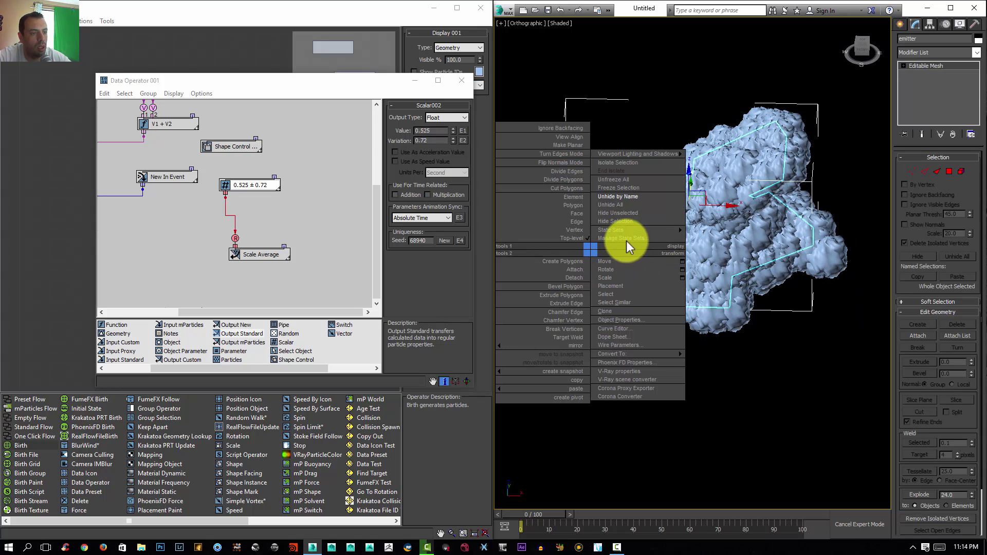
pyautogui.click(628, 218)
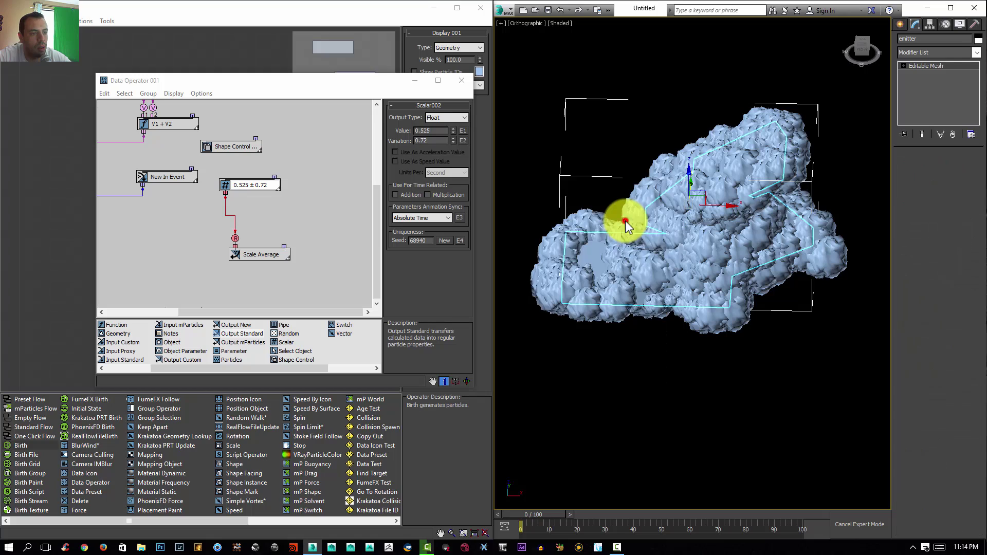
pyautogui.keyDown('alt'); pyautogui.moveTo(768, 205); pyautogui.dragTo(741, 231, button='middle'); pyautogui.keyUp('alt')
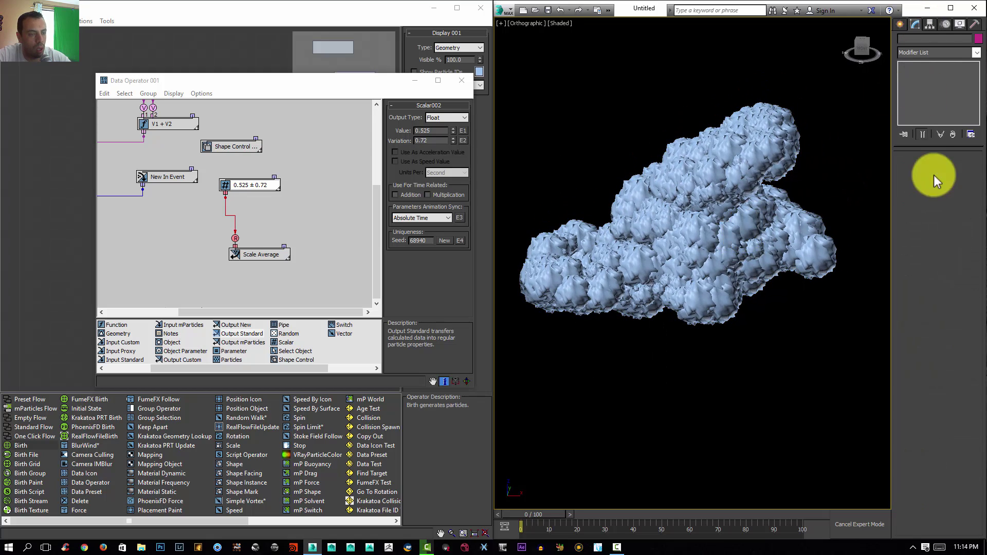
# Hide the command panel and frame the whole scene in the viewport with the particle cloud selected.
pyautogui.click(936, 116)
pyautogui.hotkey('ctrl', 'x')
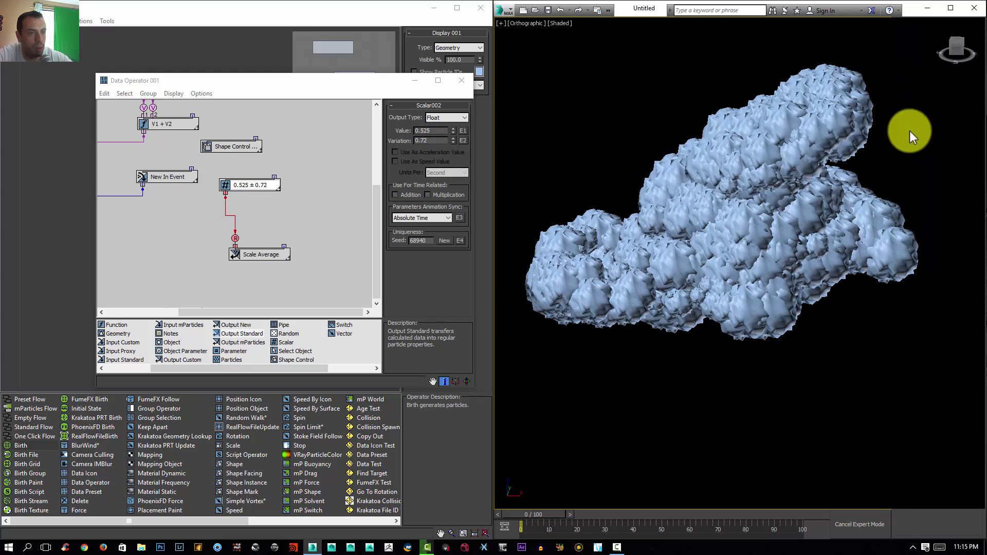
pyautogui.moveTo(856, 223); pyautogui.dragTo(775, 268, button='middle')
pyautogui.press('z')
pyautogui.click(756, 244)
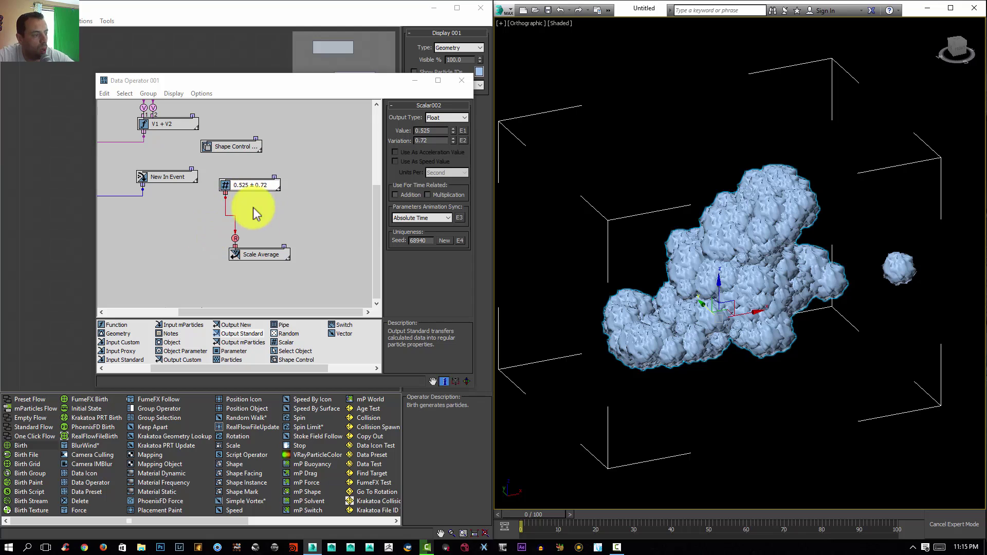
# Dock the scalar onto the Scale Average output and wire New In Event to the docked pair's filter input.
pyautogui.moveTo(227, 189); pyautogui.dragTo(225, 229)
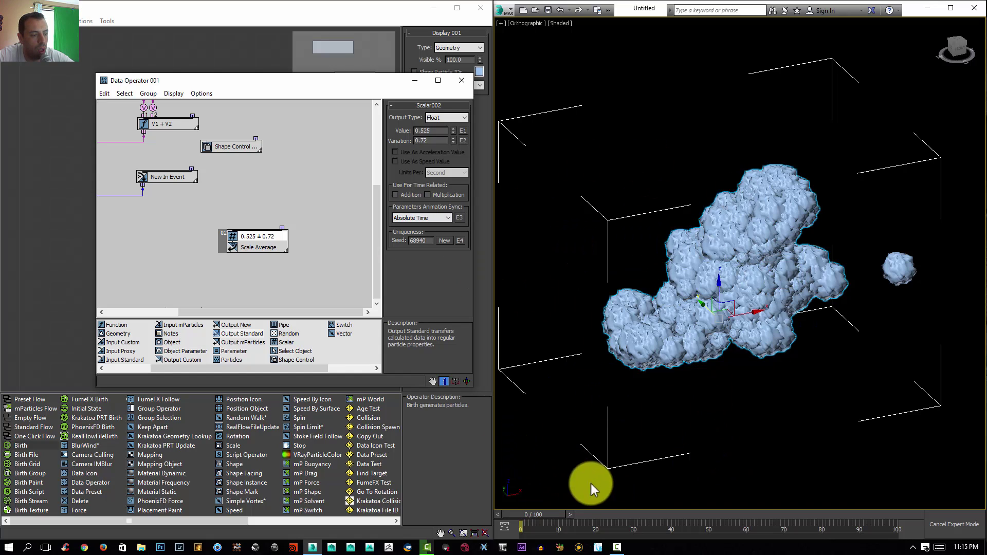
pyautogui.click(555, 512)
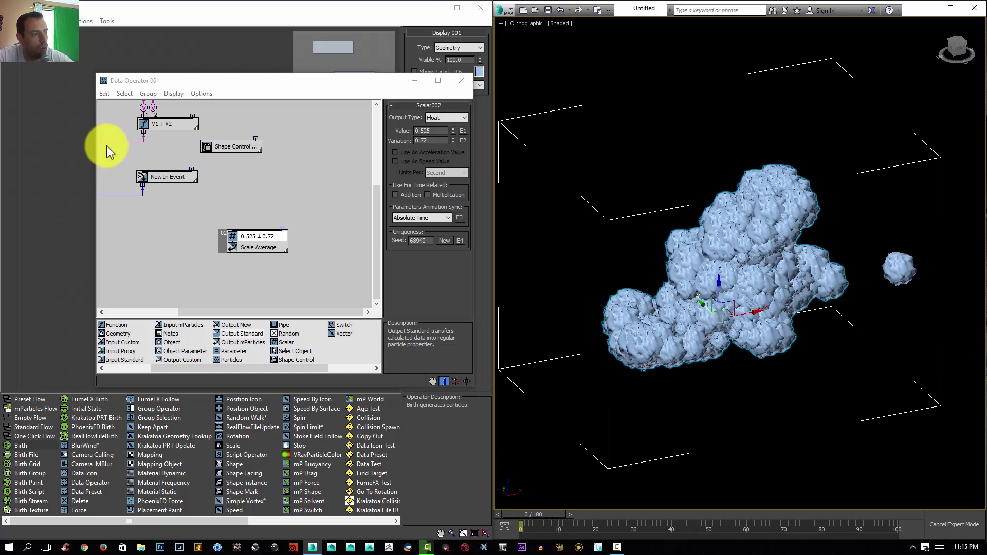
pyautogui.click(143, 190)
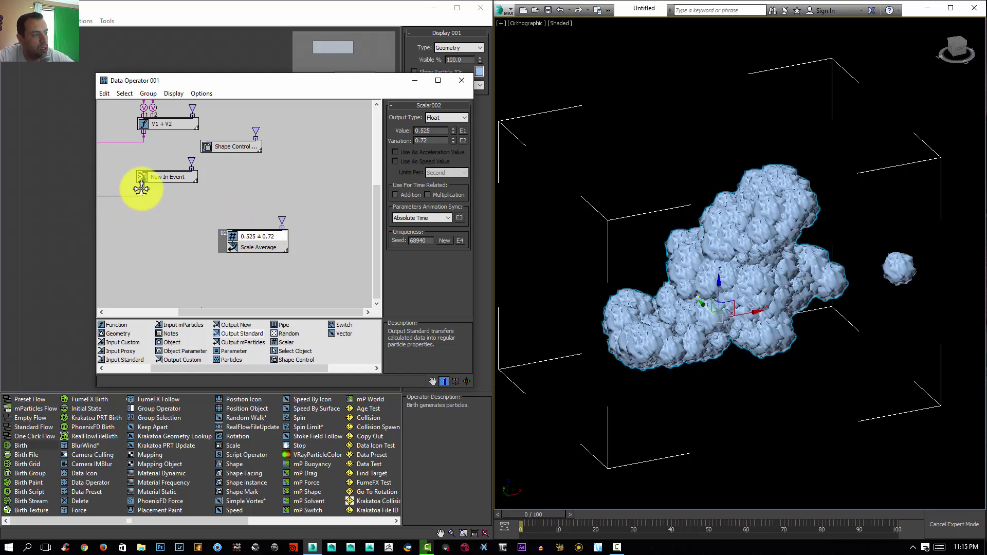
pyautogui.moveTo(142, 189); pyautogui.dragTo(281, 219)
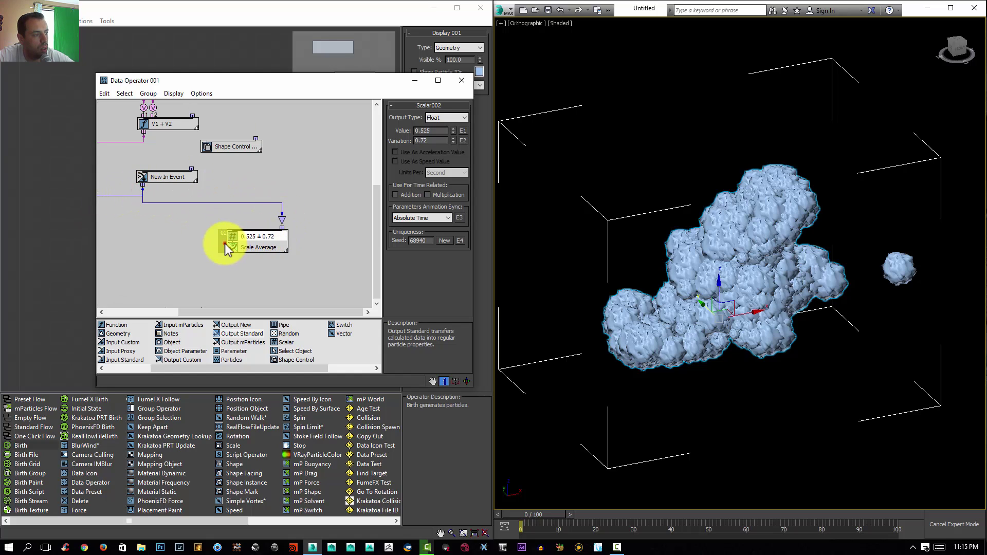
pyautogui.moveTo(224, 243); pyautogui.dragTo(205, 235)
pyautogui.moveTo(551, 512); pyautogui.dragTo(519, 515)
# Expose the scalar's Value parameter in the Data Operator with the label Scale.
pyautogui.click(242, 230)
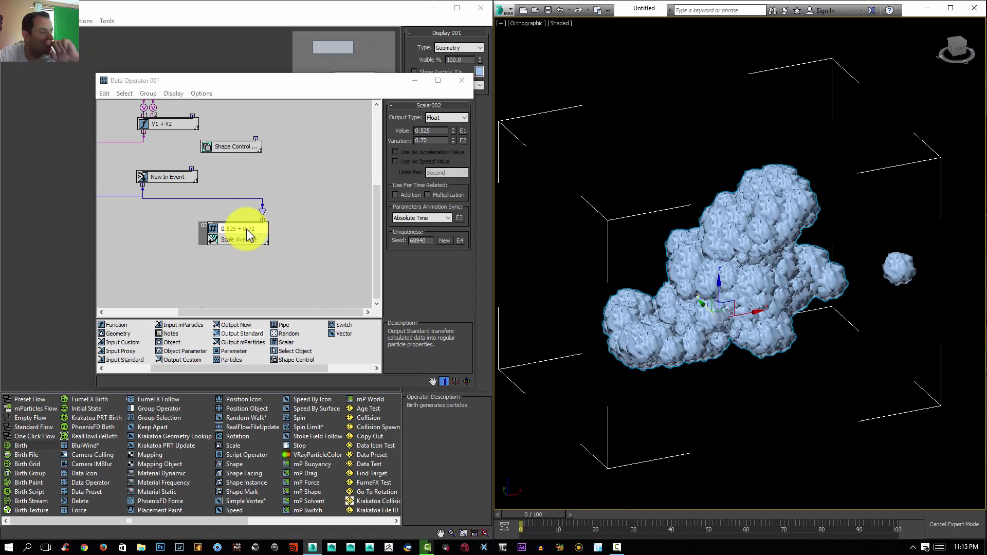
pyautogui.rightClick(248, 234)
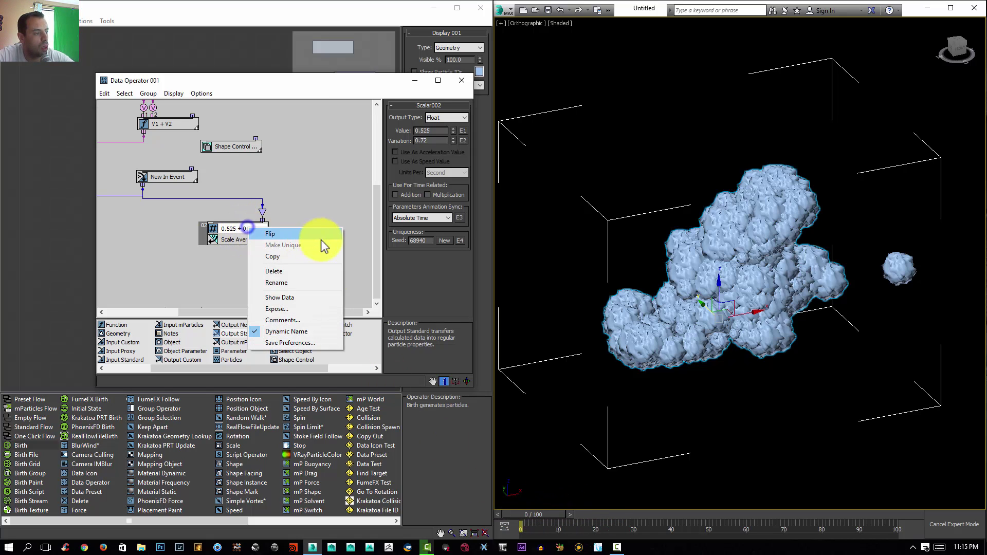
pyautogui.click(285, 306)
pyautogui.click(274, 299)
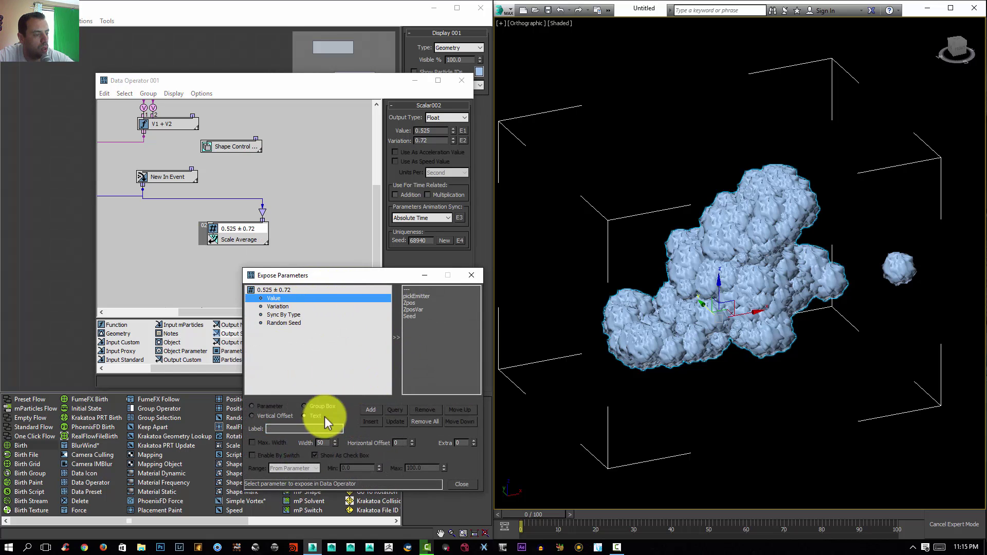
pyautogui.click(307, 429)
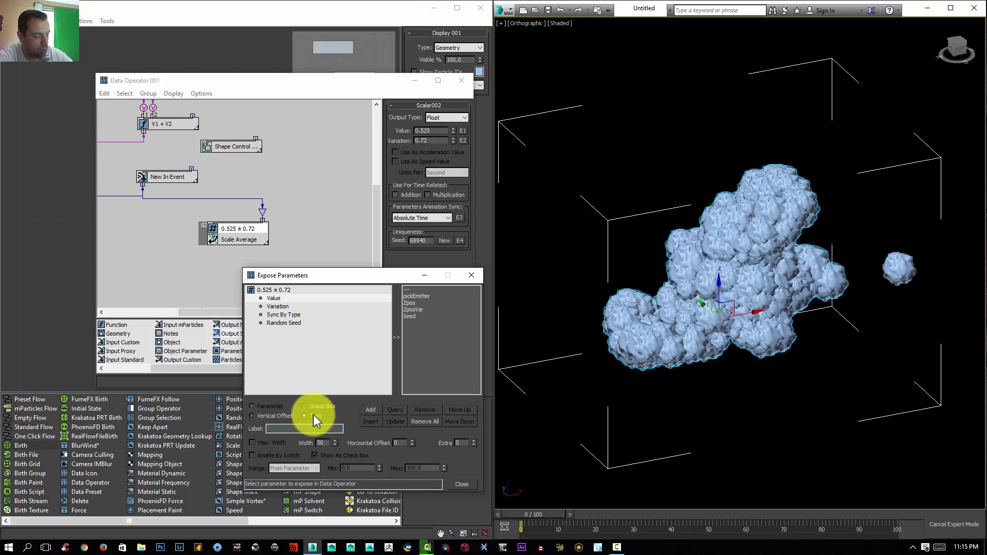
pyautogui.write('Scal')
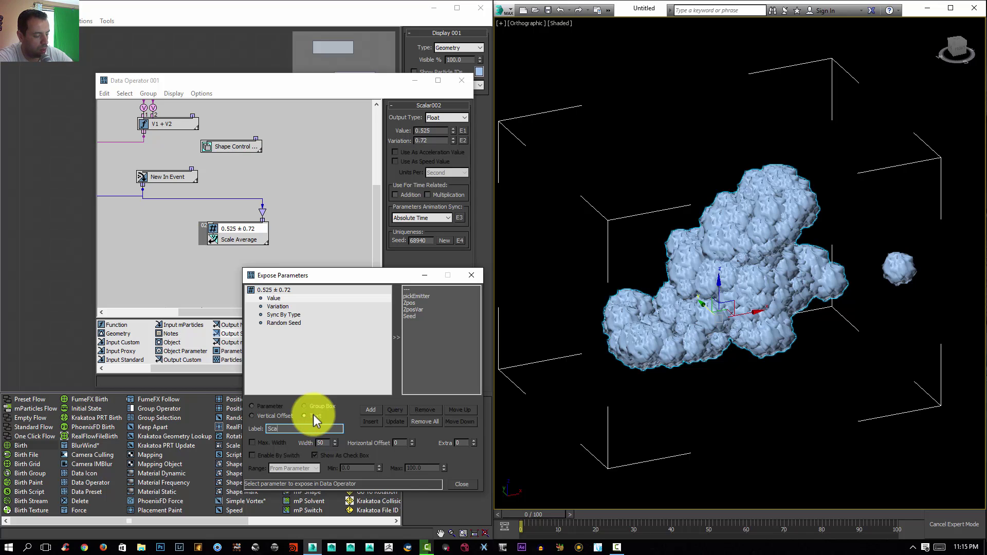
pyautogui.write('e')
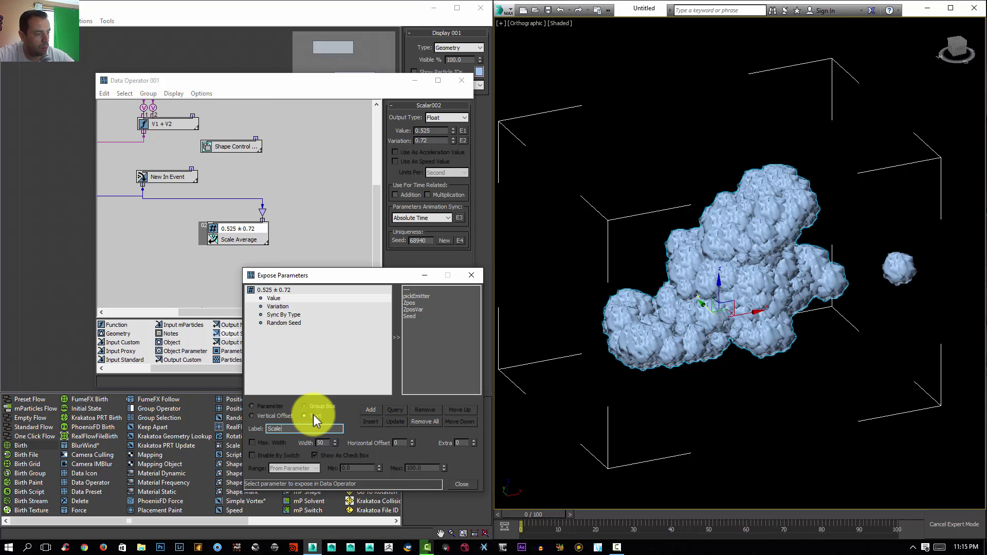
pyautogui.click(371, 410)
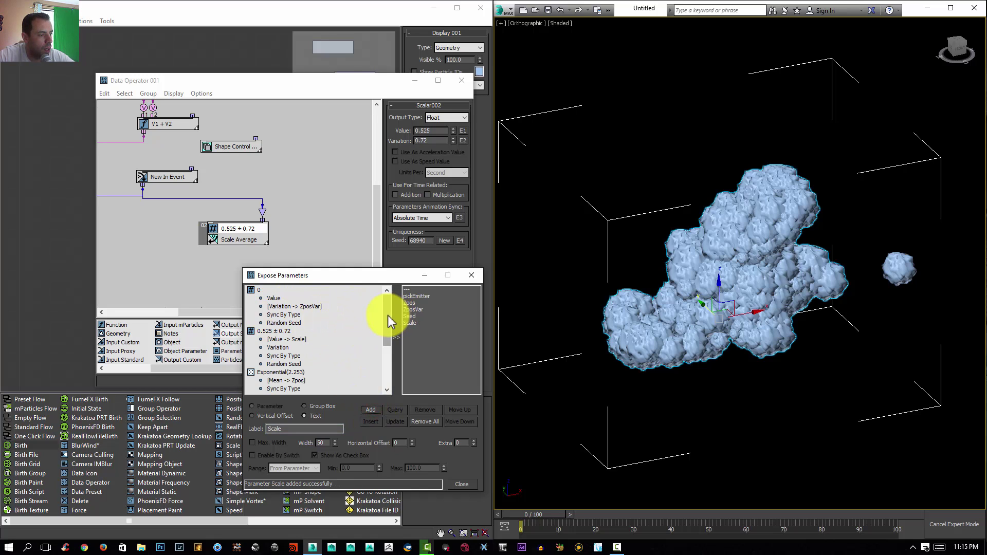
# Expose the scalar's Variation parameter with the label VarScale and finish exposing parameters.
pyautogui.click(278, 348)
pyautogui.click(287, 429)
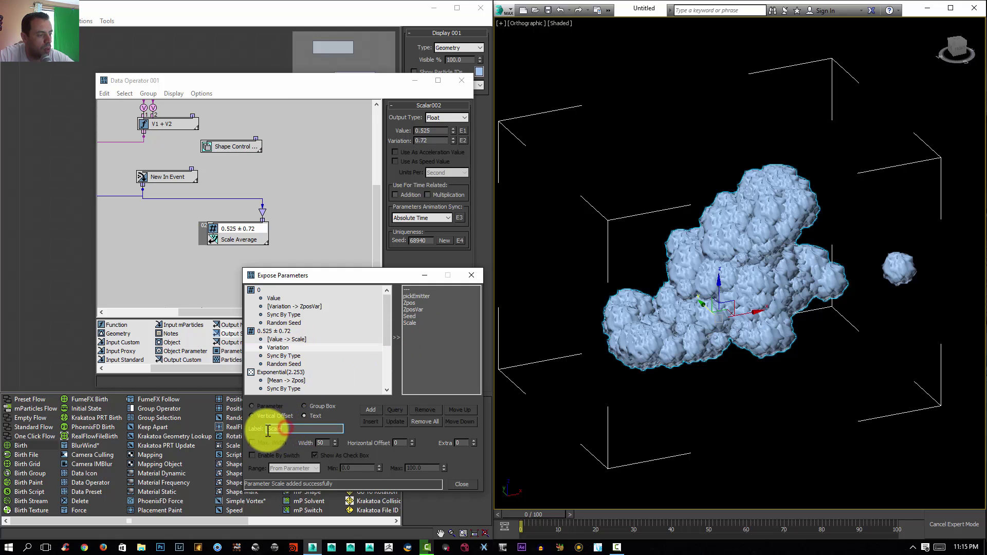
pyautogui.write('Var')
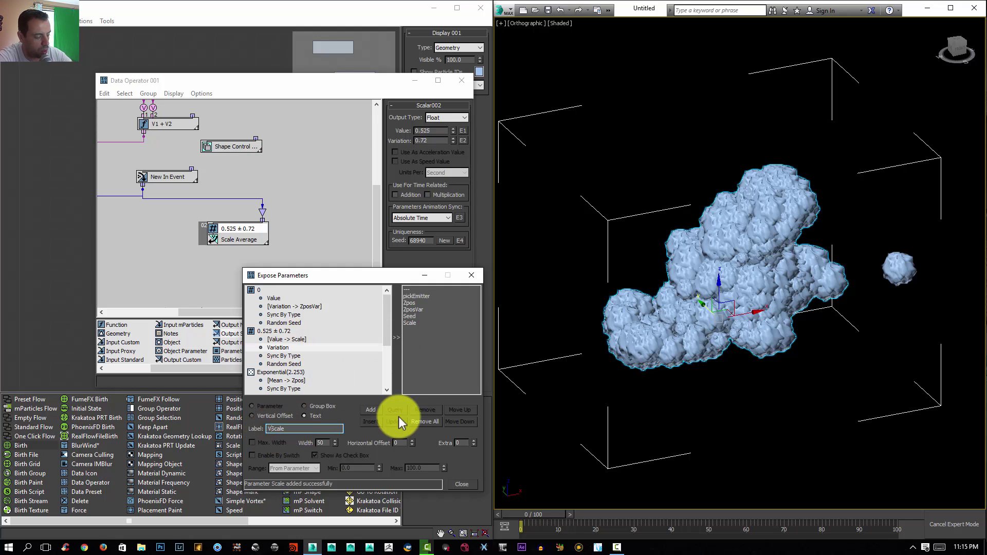
pyautogui.click(371, 411)
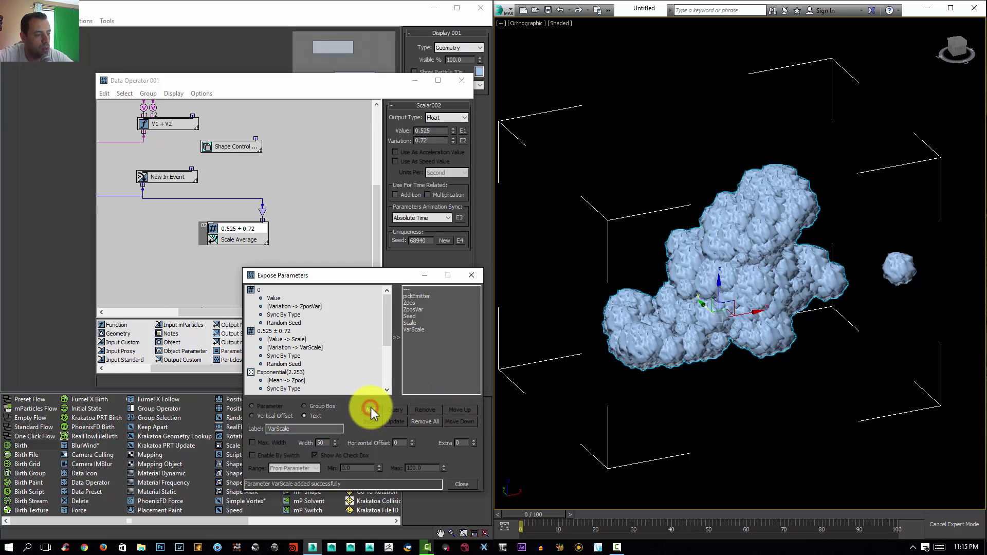
pyautogui.click(461, 484)
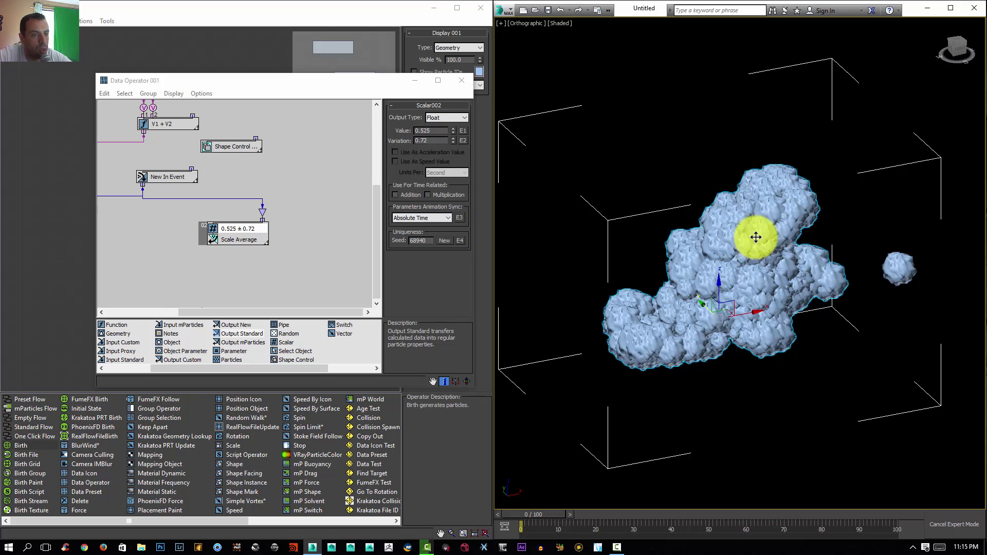
pyautogui.scroll(-2, 232, 240)
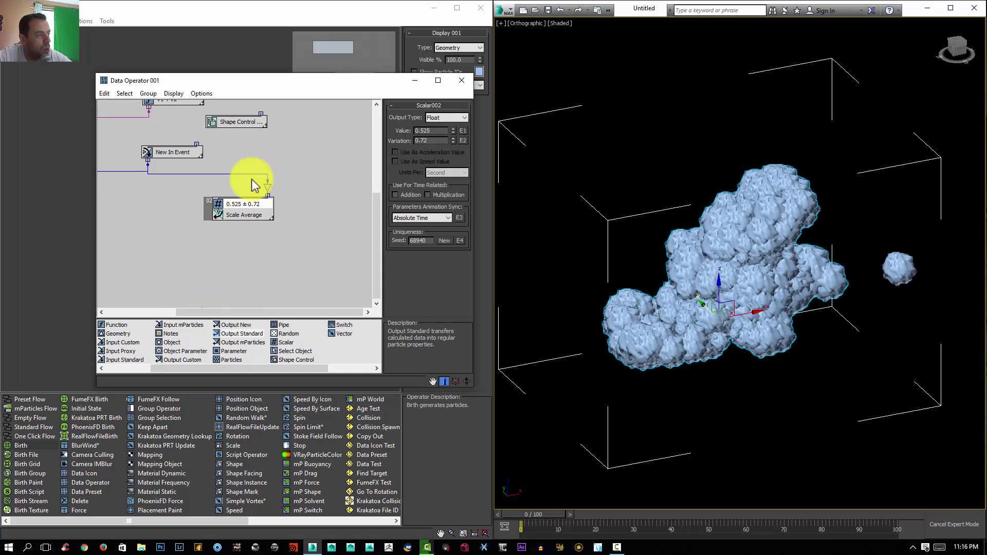
# Move the Shape Control operator below New In Event and add the Noise modifier's Scale as its parameter controller.
pyautogui.moveTo(252, 179); pyautogui.dragTo(311, 190, button='middle')
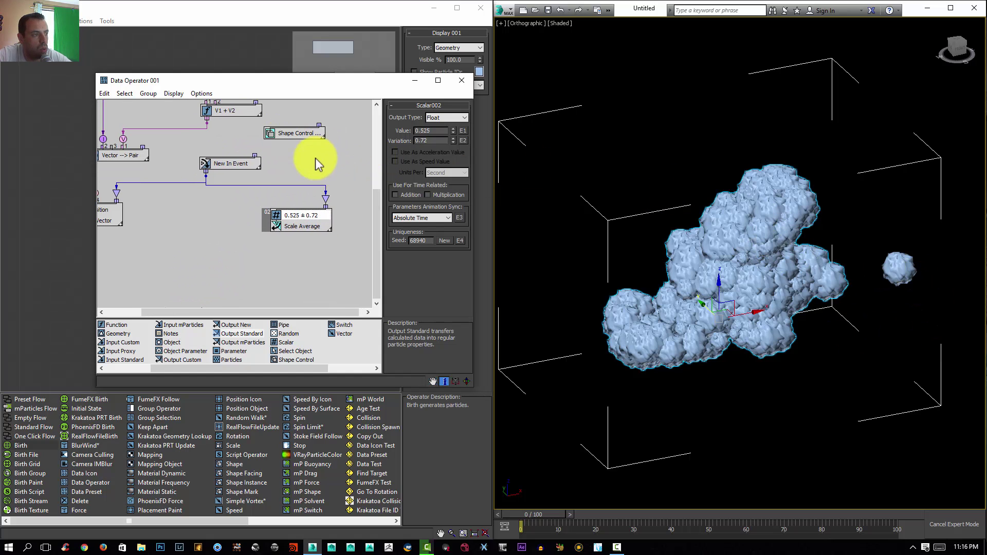
pyautogui.moveTo(286, 131); pyautogui.dragTo(209, 278)
pyautogui.click(410, 228)
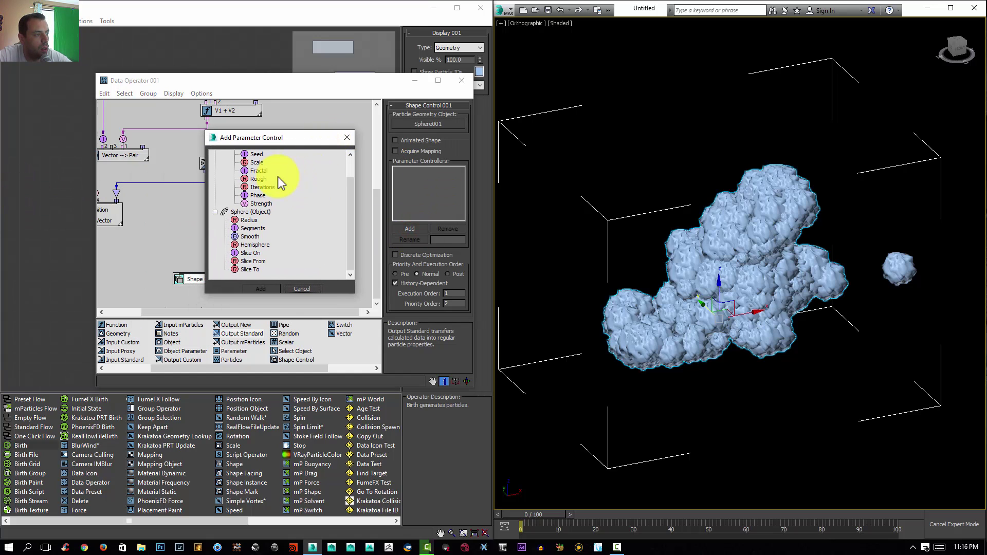
pyautogui.scroll(1, 347, 203)
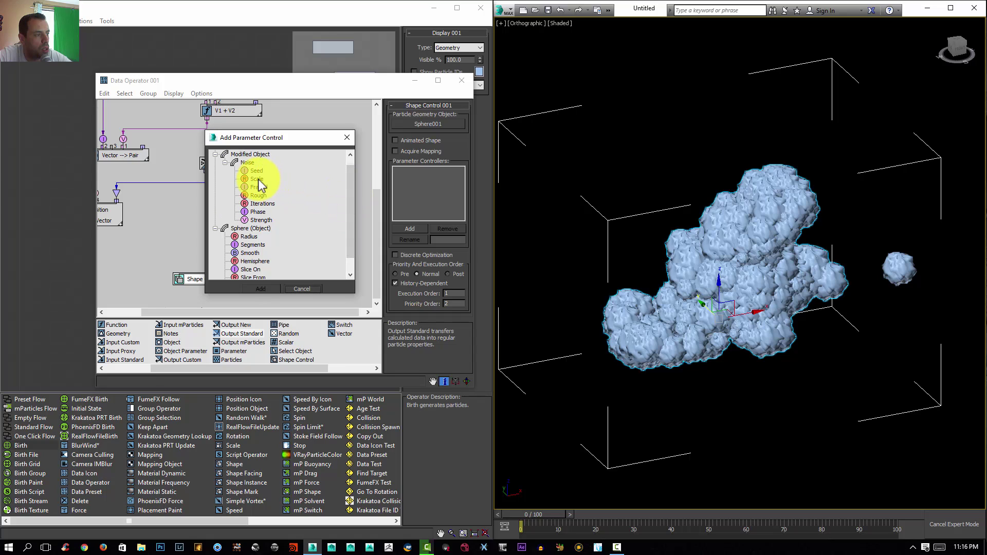
pyautogui.click(255, 289)
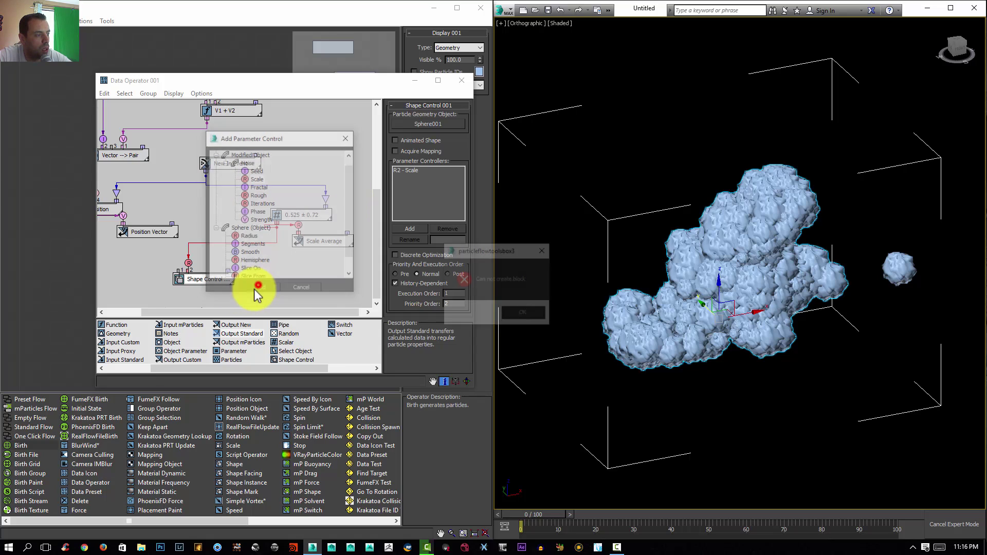
pyautogui.click(525, 311)
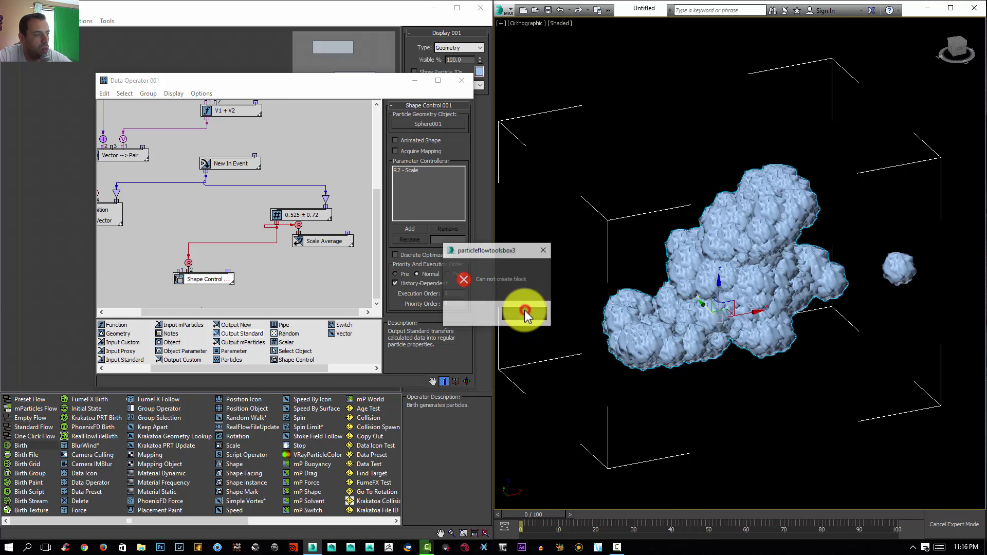
# Delete the wire between the particle-scale scalar and Shape Control, and dock the scalar and Scale Average back together.
pyautogui.click(316, 235)
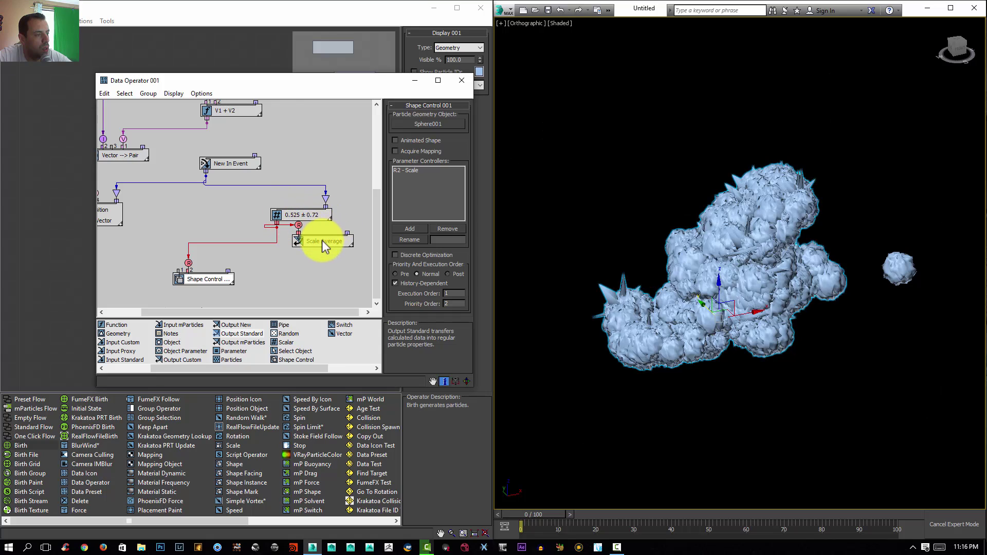
pyautogui.moveTo(323, 242); pyautogui.dragTo(344, 269)
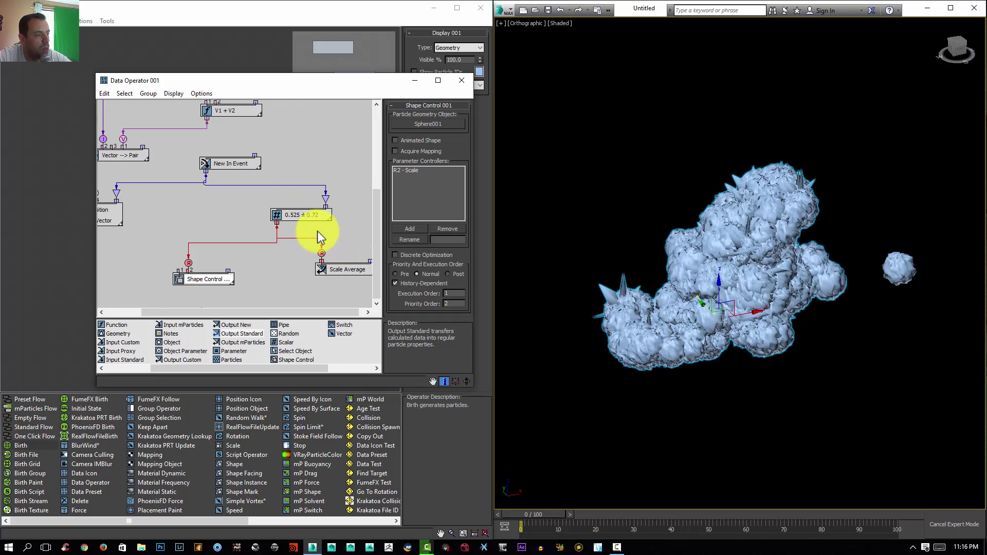
pyautogui.moveTo(265, 238); pyautogui.dragTo(268, 227, button='middle')
pyautogui.click(221, 233)
pyautogui.press('Delete')
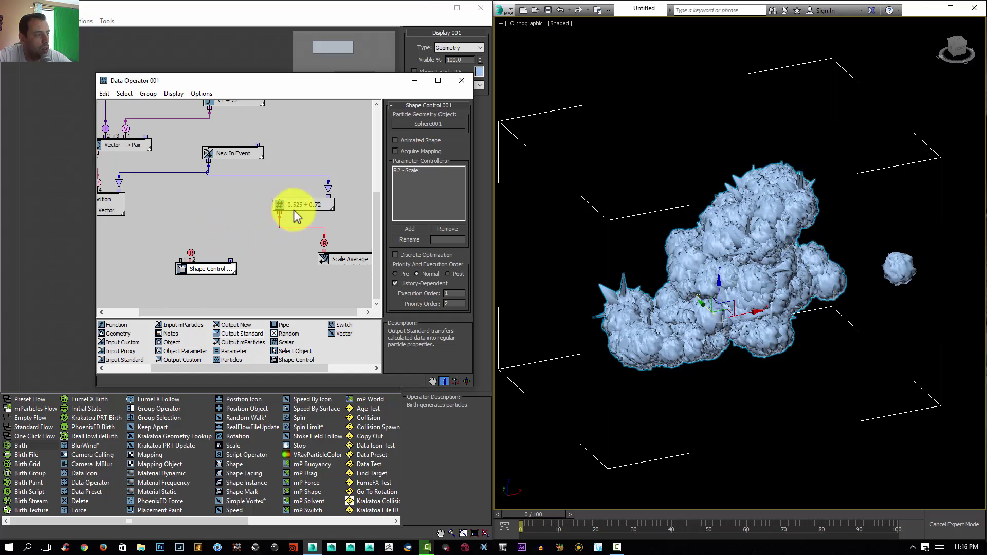
pyautogui.moveTo(340, 262); pyautogui.dragTo(286, 214)
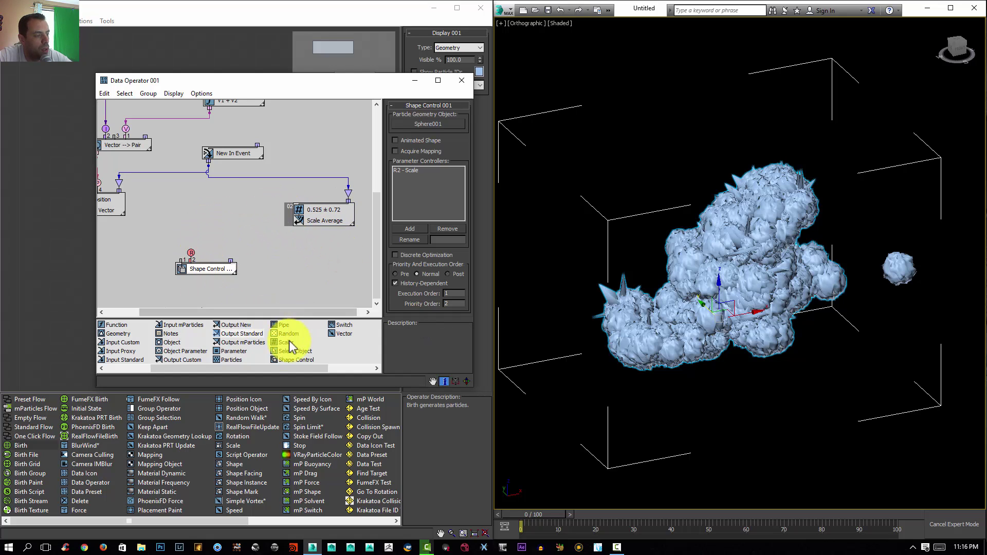
# Add a new Scalar wired to Shape Control's noise Scale input and set its value to 5.055.
pyautogui.moveTo(284, 343); pyautogui.dragTo(191, 255)
pyautogui.click(213, 204)
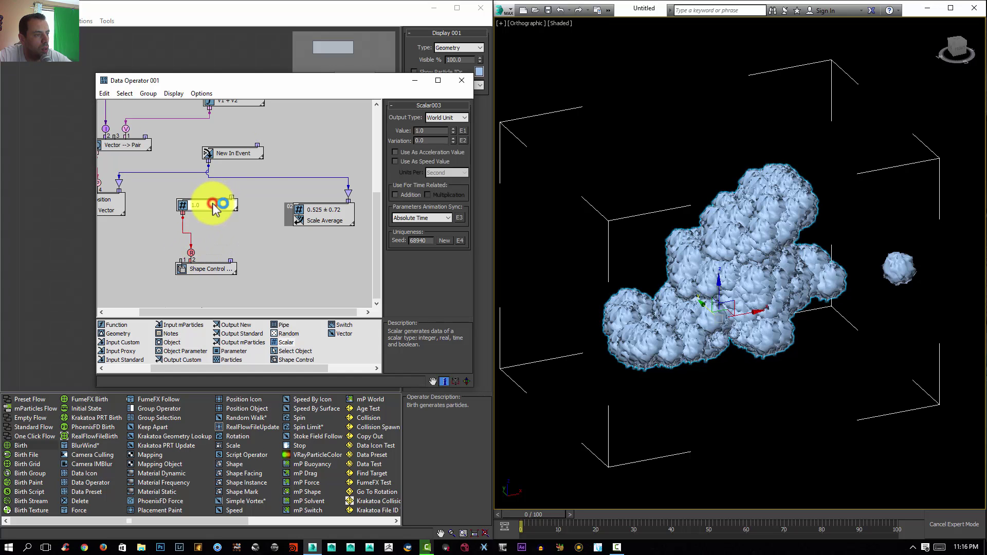
pyautogui.moveTo(452, 130); pyautogui.dragTo(470, 29)
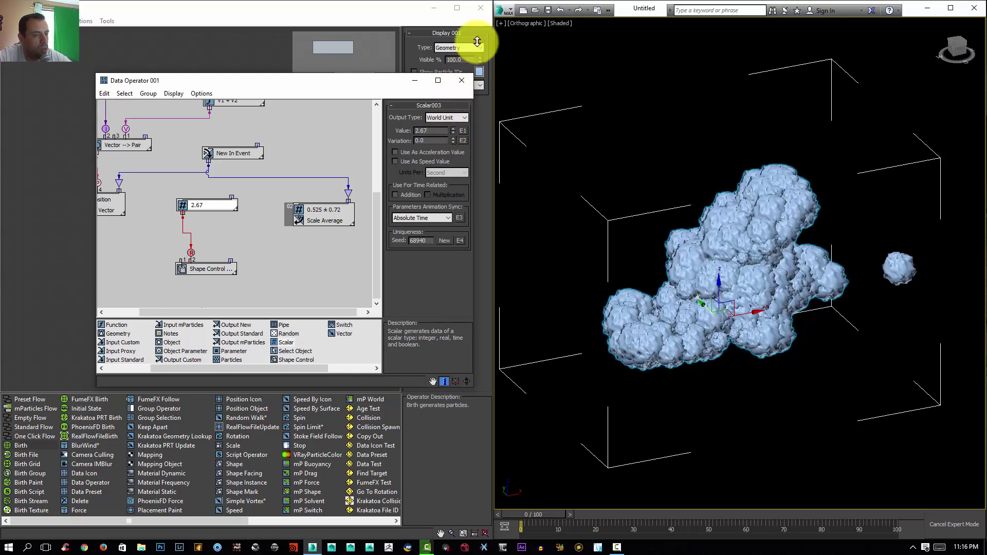
pyautogui.scroll(5, 749, 214)
pyautogui.moveTo(749, 214); pyautogui.dragTo(612, 209, button='middle')
pyautogui.scroll(-4, 612, 209)
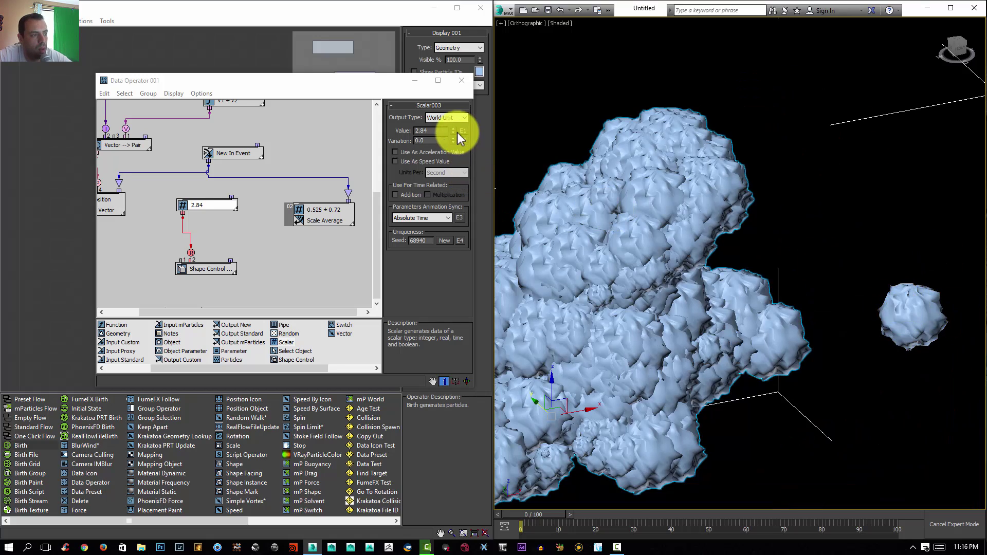
pyautogui.moveTo(457, 133); pyautogui.dragTo(475, 90)
pyautogui.moveTo(689, 261); pyautogui.dragTo(750, 190, button='middle')
pyautogui.scroll(-2, 750, 190)
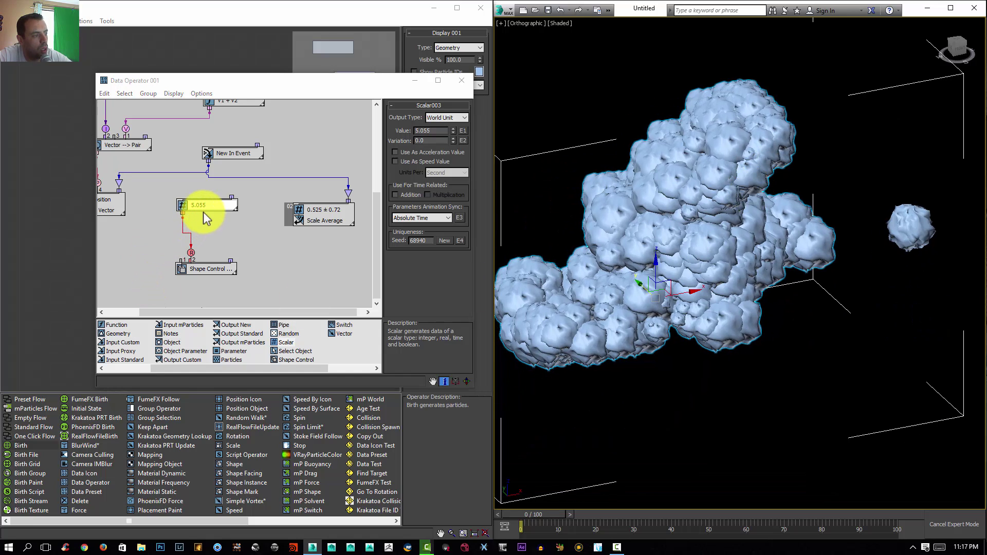
# Dock the new scalar onto Shape Control and wire New In Event to the docked pair's filter input.
pyautogui.moveTo(205, 217); pyautogui.dragTo(209, 255)
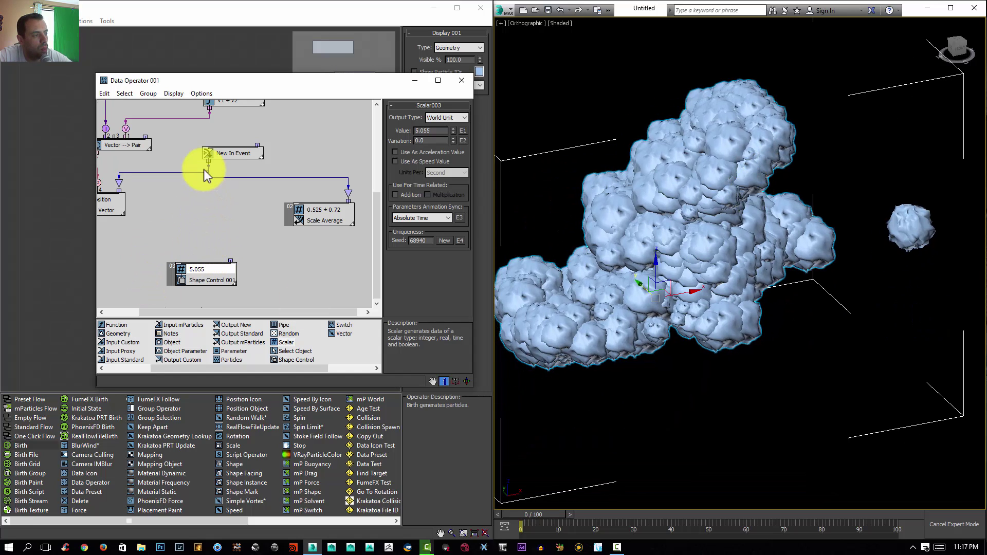
pyautogui.moveTo(210, 164); pyautogui.dragTo(231, 252)
pyautogui.moveTo(171, 269); pyautogui.dragTo(178, 225)
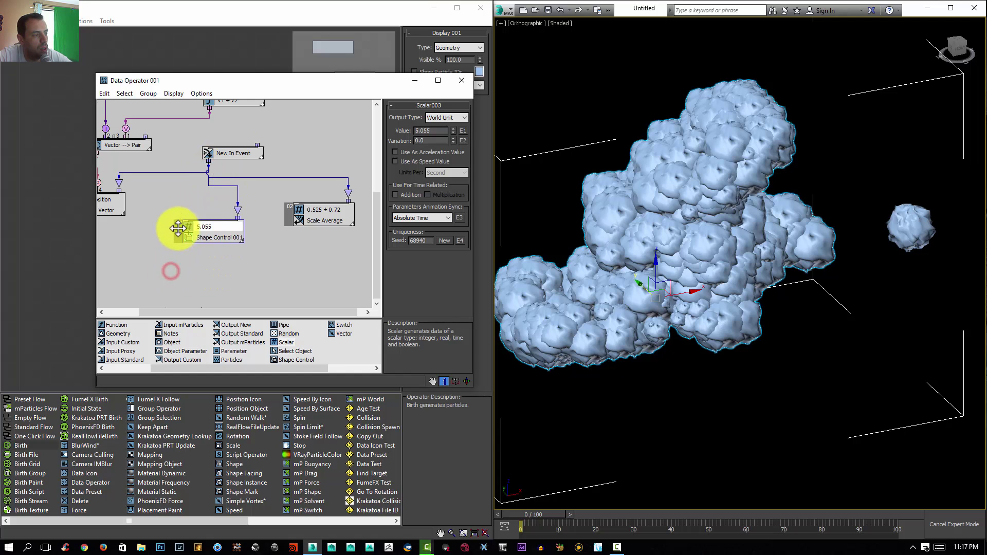
# Rename the scalar docked on Shape Control as NoiseScale.
pyautogui.rightClick(215, 227)
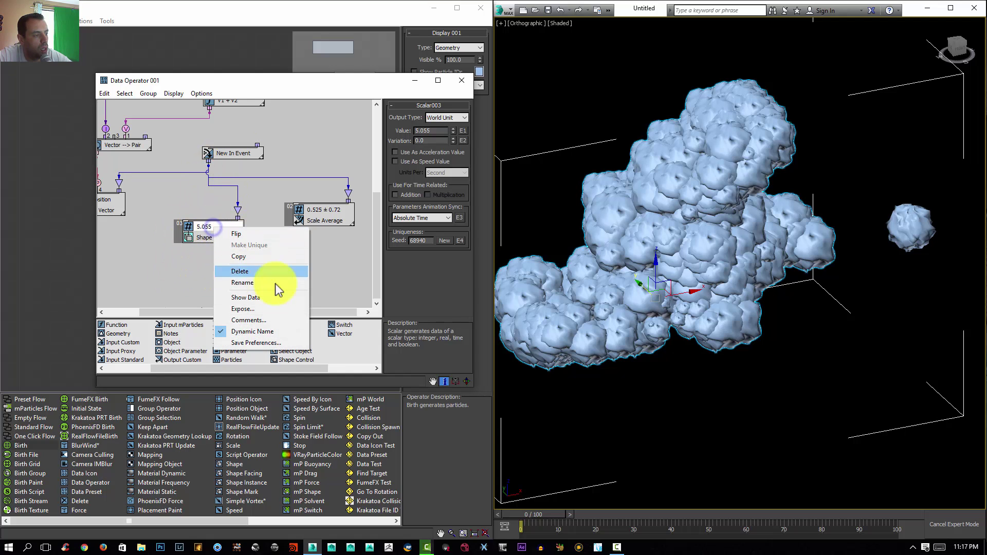
pyautogui.click(248, 282)
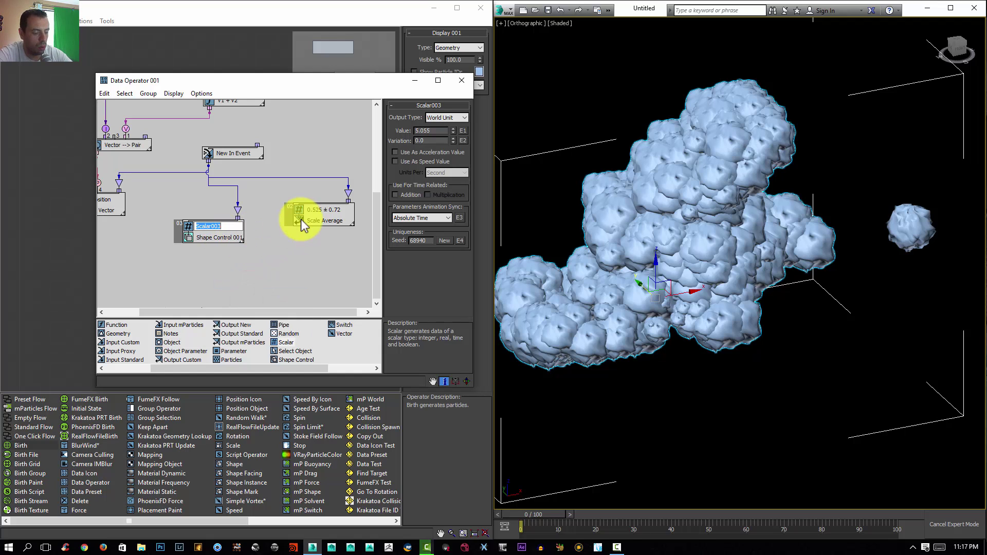
pyautogui.write('Noise')
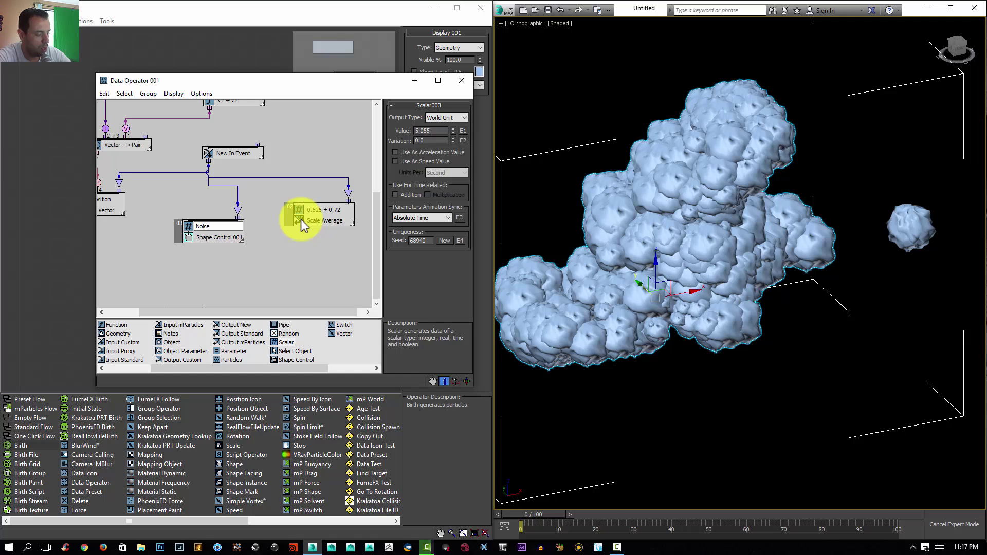
pyautogui.write('Scale')
pyautogui.press('Return')
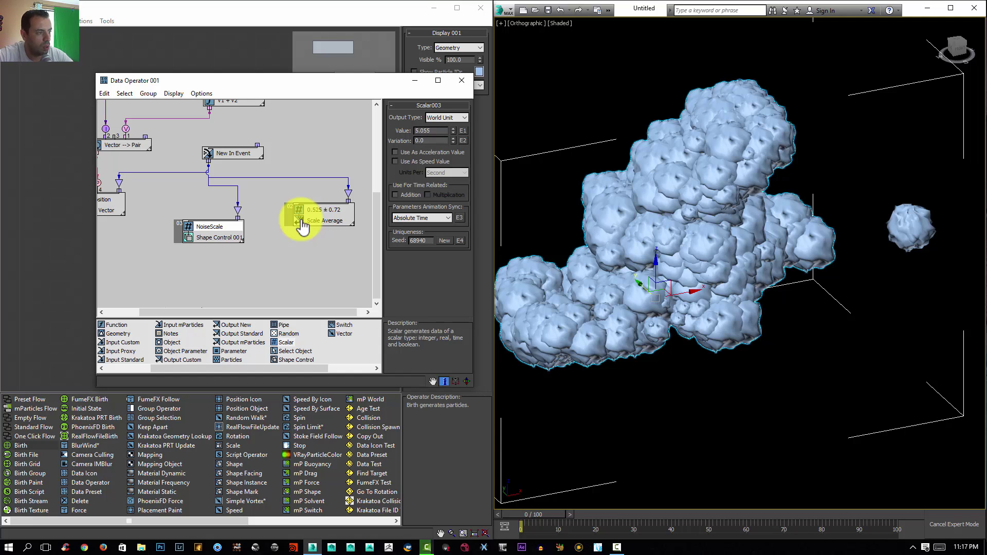
# Rename the scalar docked on Scale Average as Scale.
pyautogui.click(333, 216)
pyautogui.rightClick(333, 212)
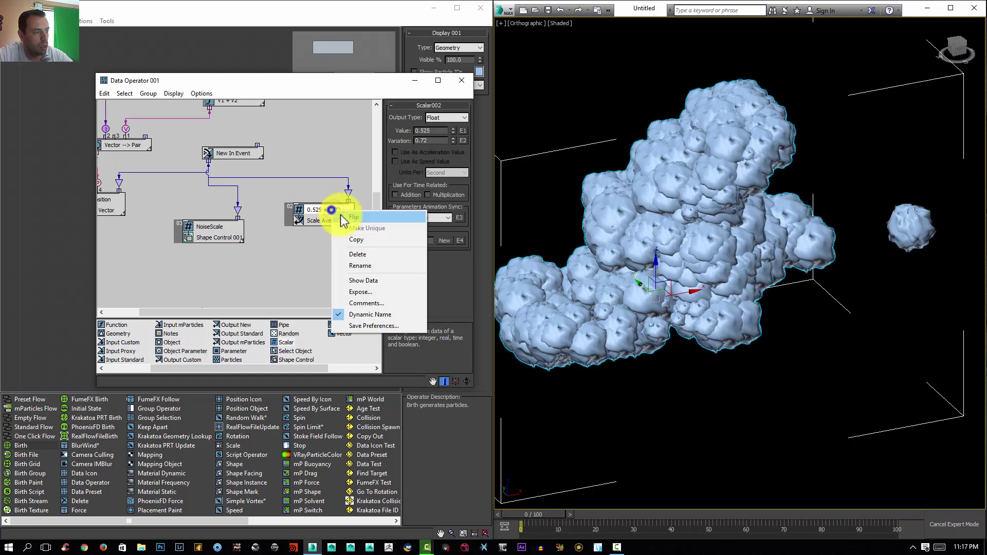
pyautogui.click(361, 267)
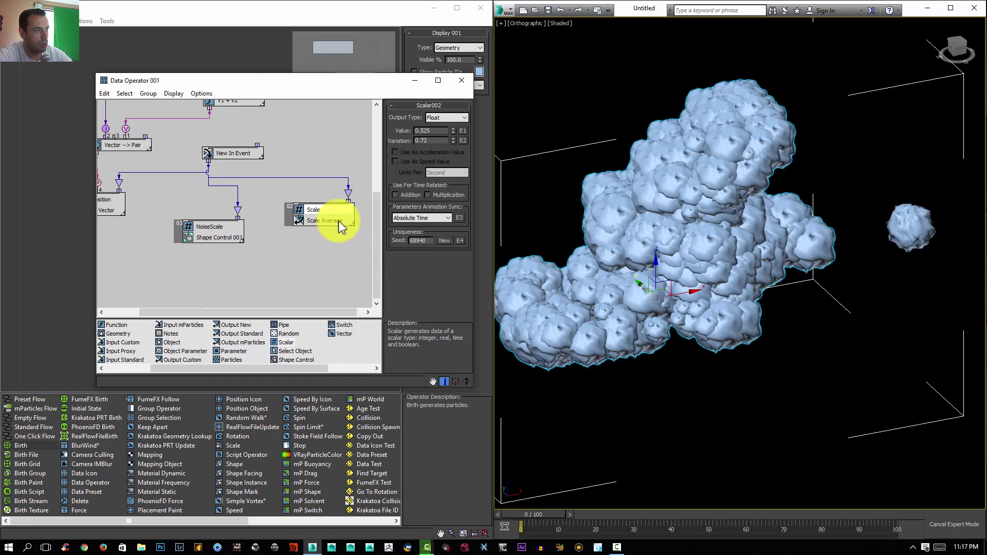
# Set the NoiseScale scalar's variation to 1.44 and inspect the deformed particles in the viewport.
pyautogui.click(219, 229)
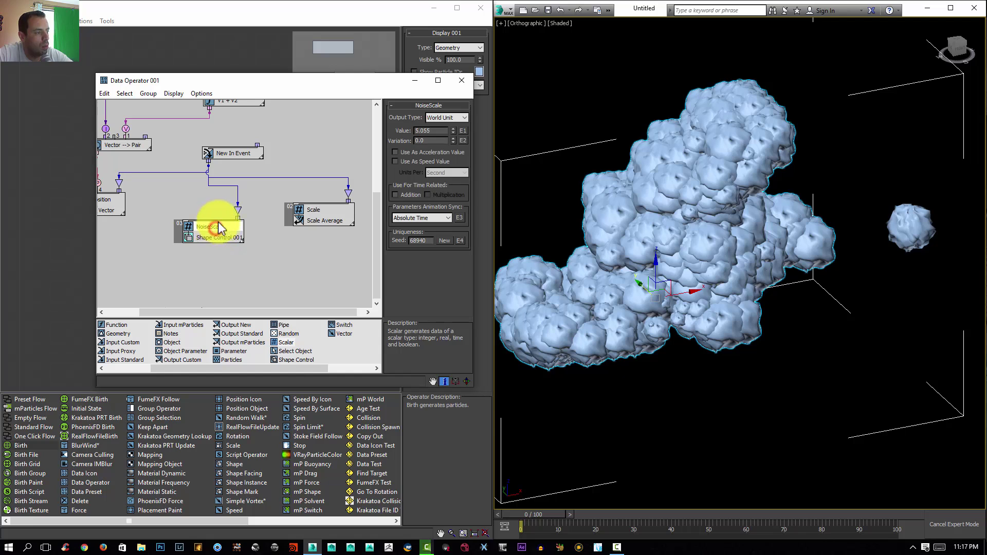
pyautogui.rightClick(214, 230)
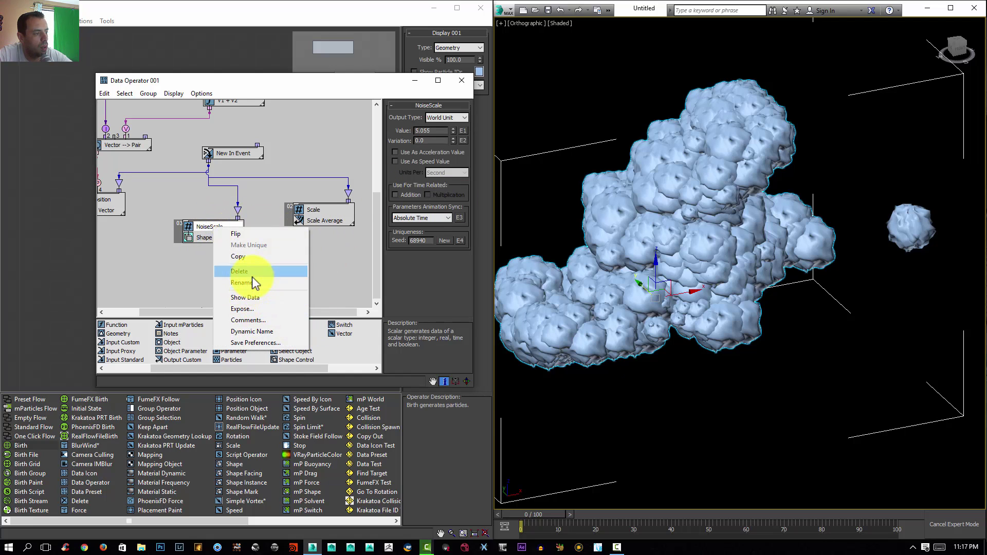
pyautogui.click(181, 266)
pyautogui.click(215, 235)
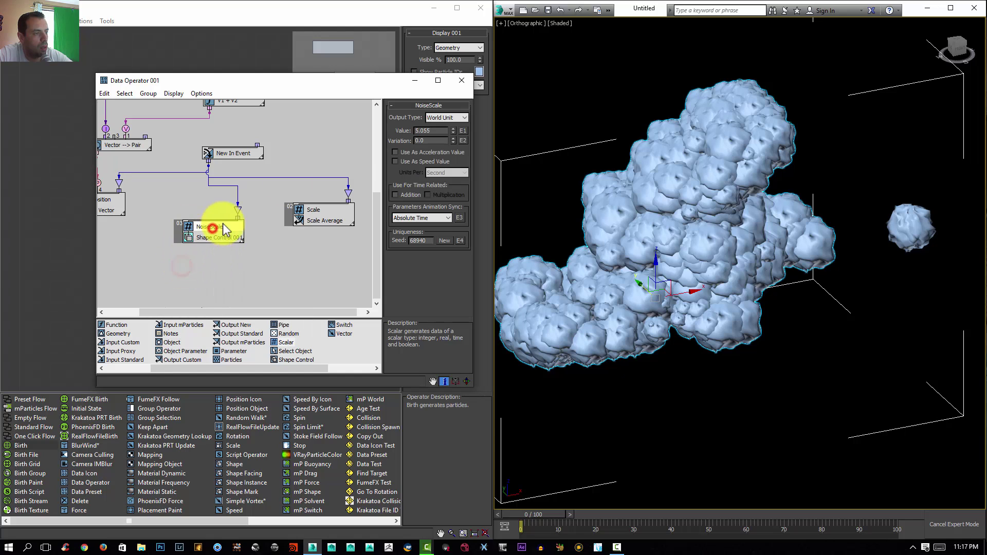
pyautogui.click(453, 138)
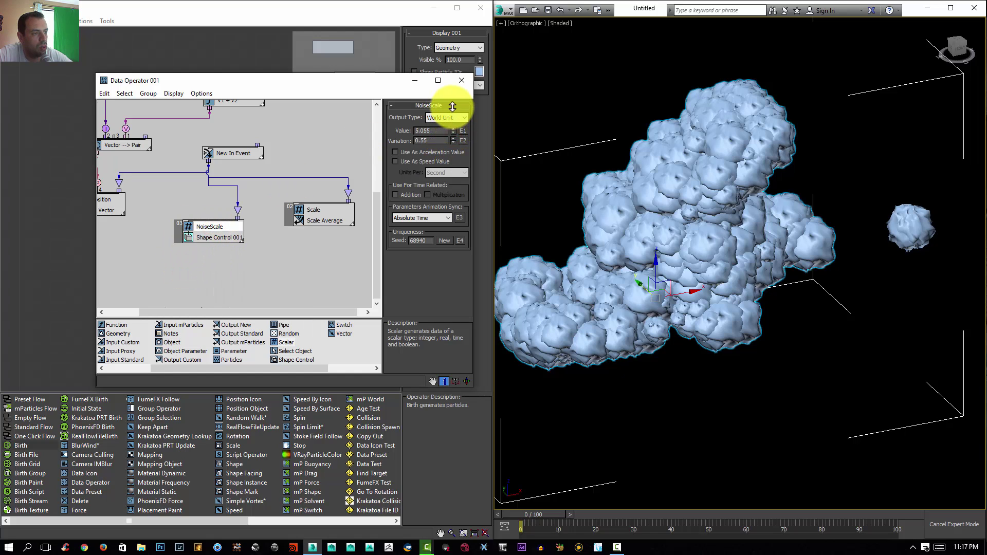
pyautogui.moveTo(453, 106); pyautogui.dragTo(453, 141)
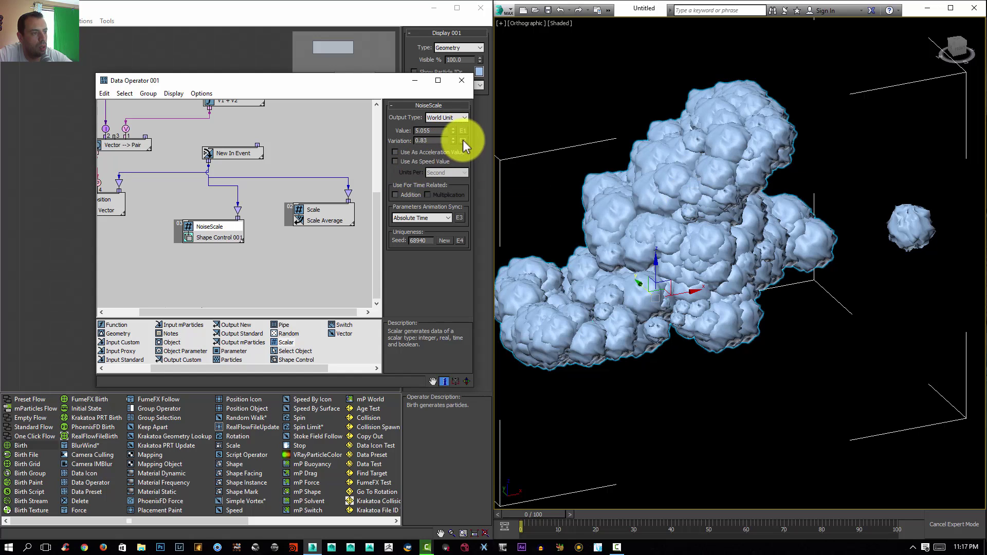
pyautogui.moveTo(455, 140); pyautogui.dragTo(457, 111)
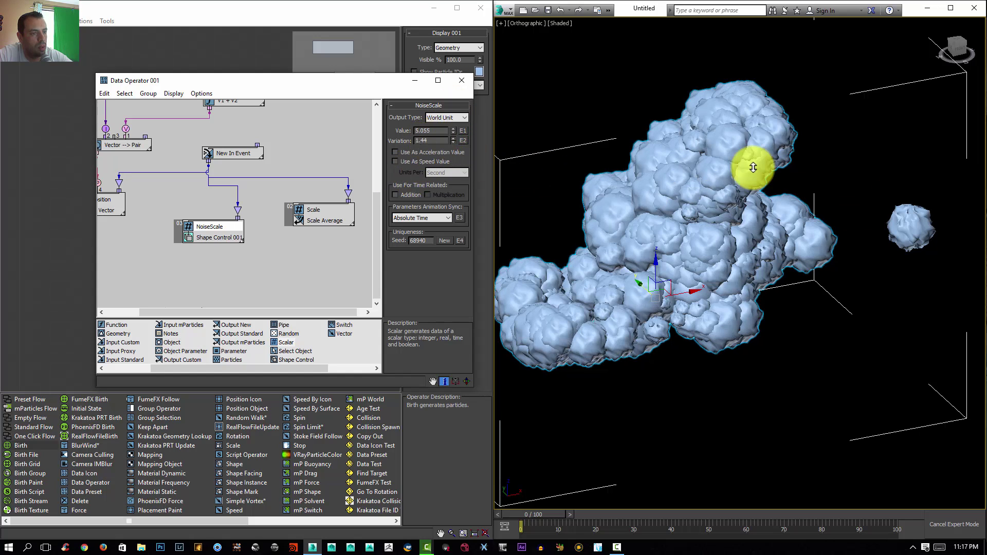
pyautogui.keyDown('alt'); pyautogui.moveTo(648, 214); pyautogui.dragTo(642, 191, button='middle'); pyautogui.keyUp('alt')
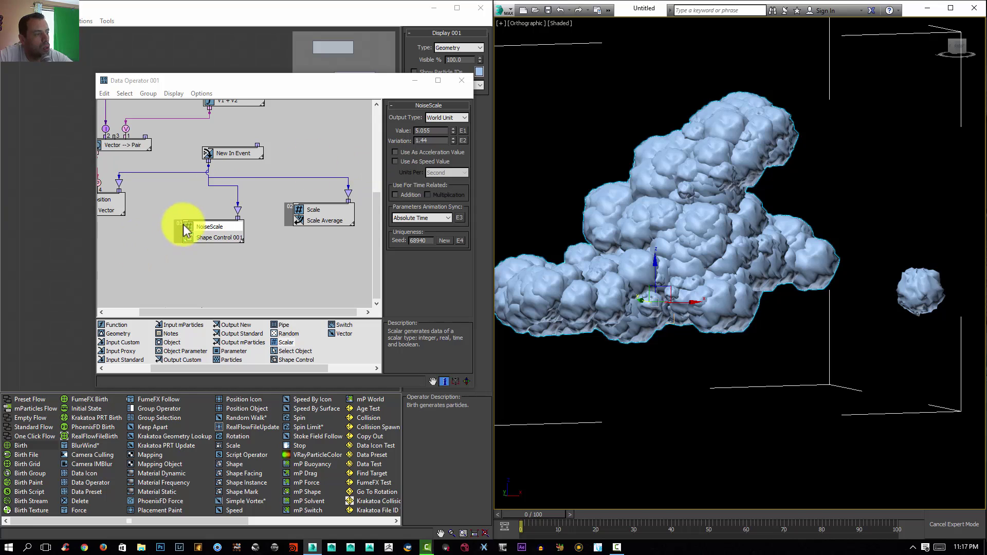
# Expose the NoiseScale scalar's Value parameter in the Data Operator with the label NoiseScale.
pyautogui.click(212, 228)
pyautogui.rightClick(212, 227)
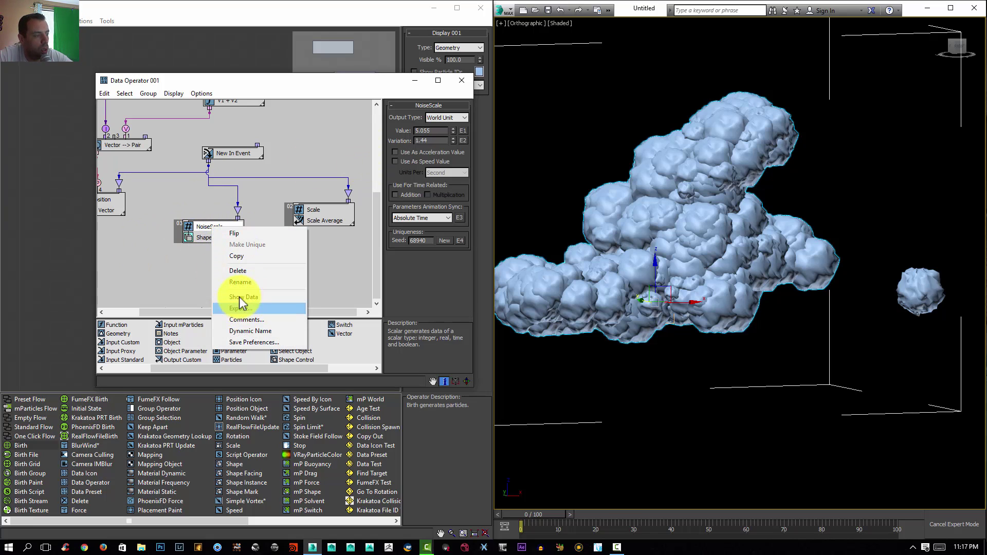
pyautogui.click(241, 309)
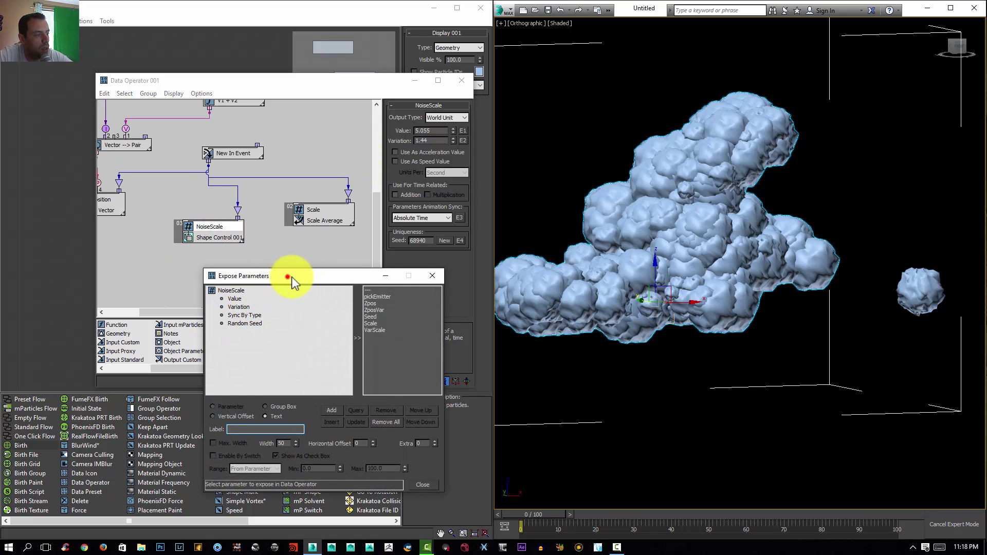
pyautogui.moveTo(292, 274); pyautogui.dragTo(326, 193)
pyautogui.click(275, 214)
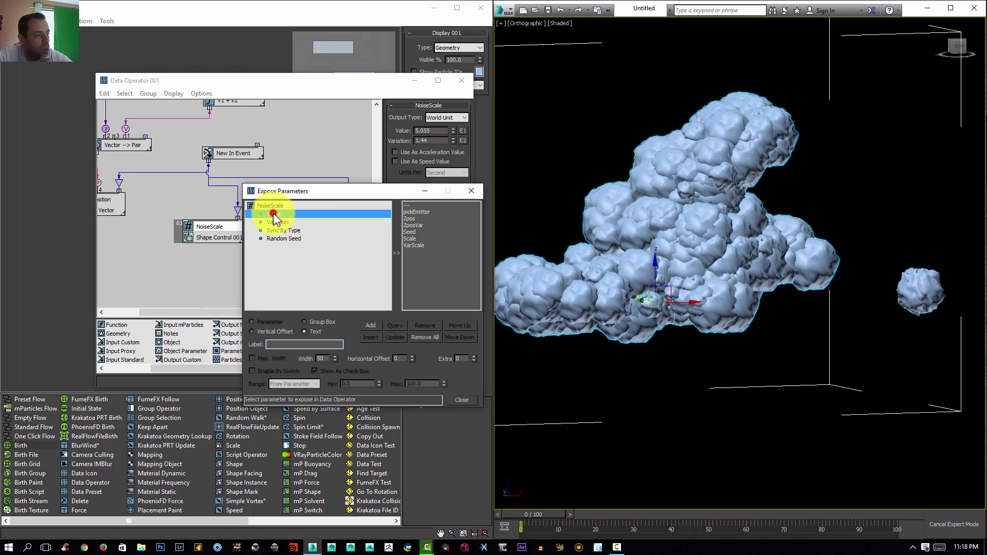
pyautogui.click(298, 343)
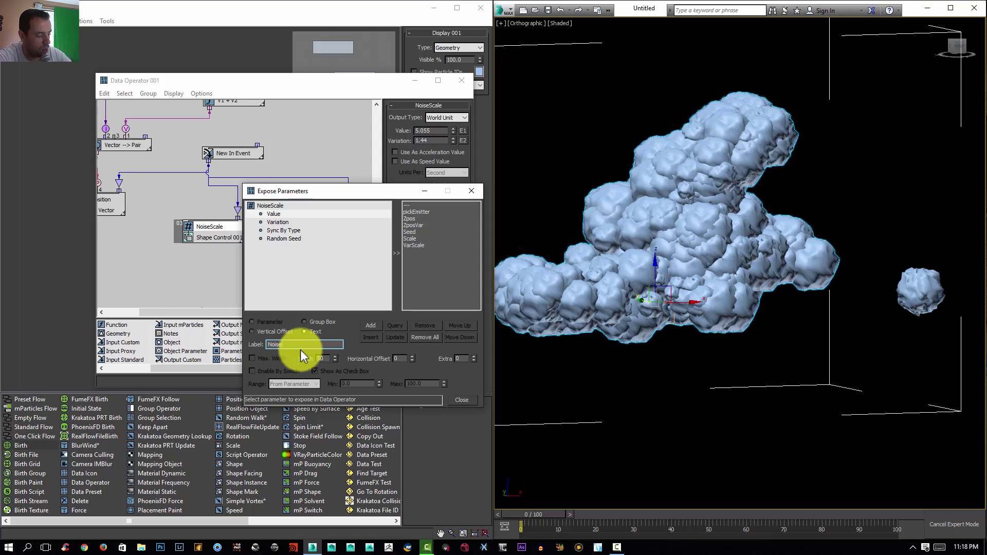
pyautogui.write('cale')
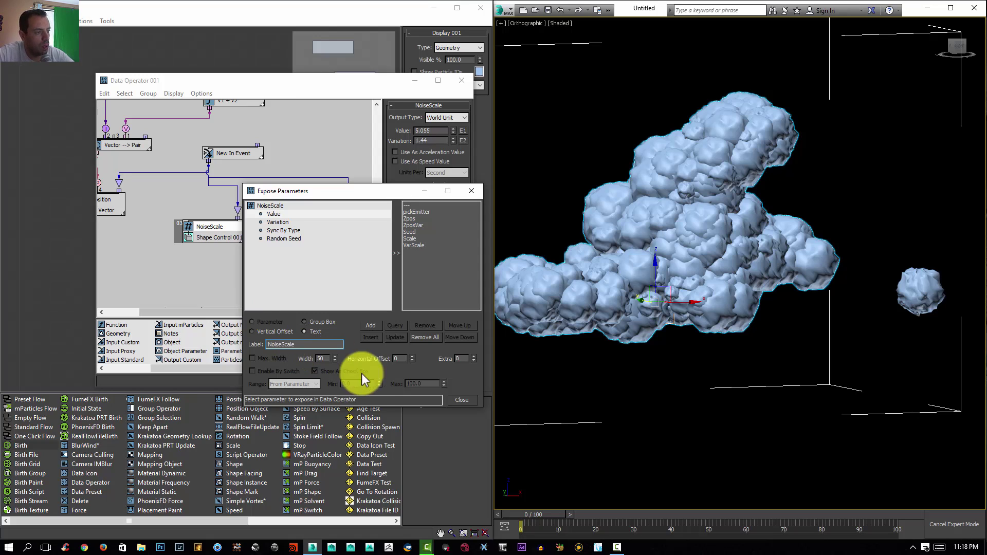
pyautogui.click(369, 326)
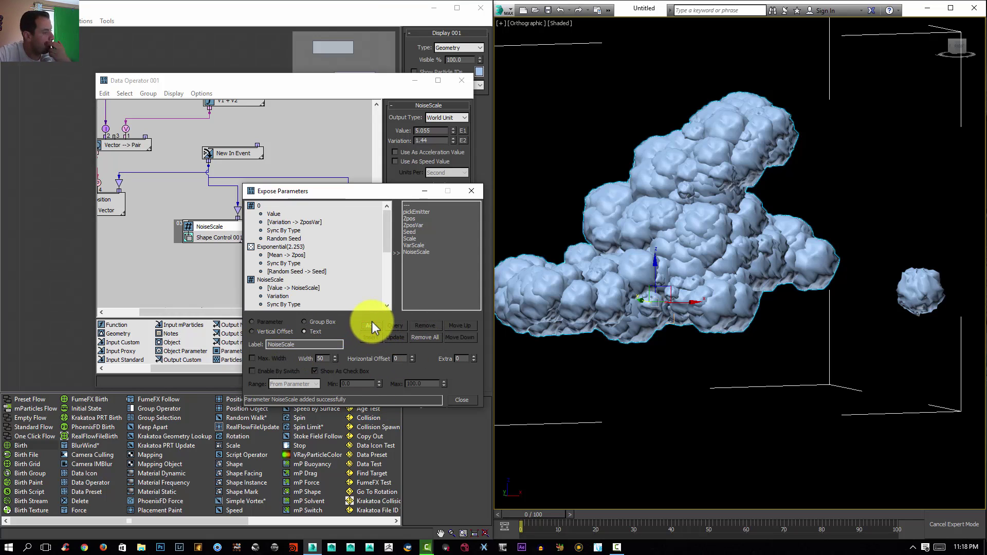
# Expose the NoiseScale scalar's Variation parameter with the label VarNoise and finish editing the exposed parameters.
pyautogui.click(285, 296)
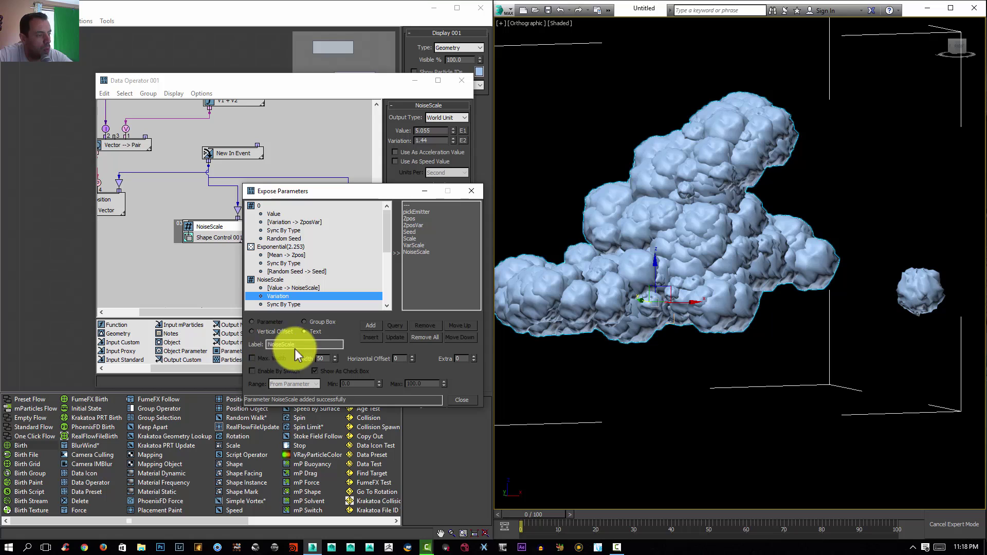
pyautogui.doubleClick(282, 344)
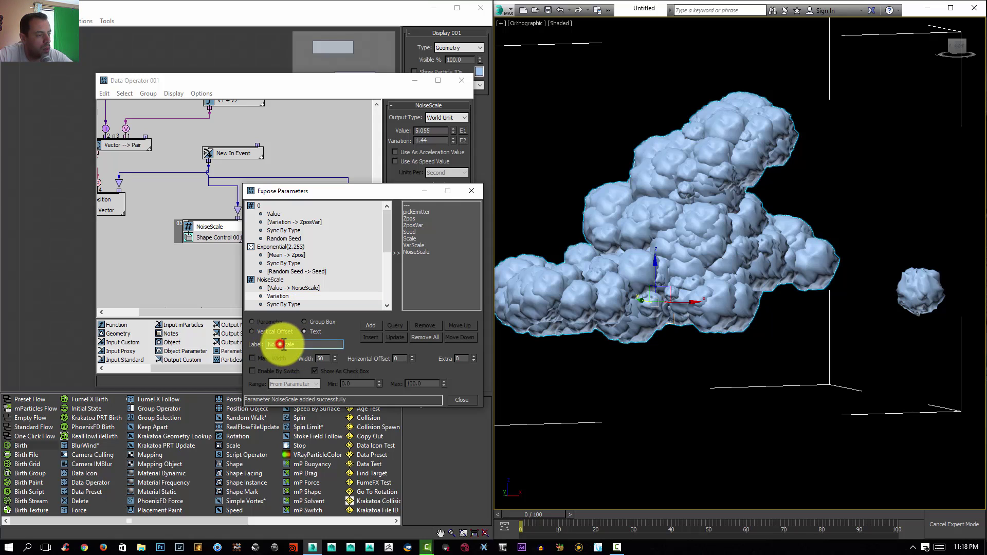
pyautogui.moveTo(299, 345); pyautogui.dragTo(282, 349)
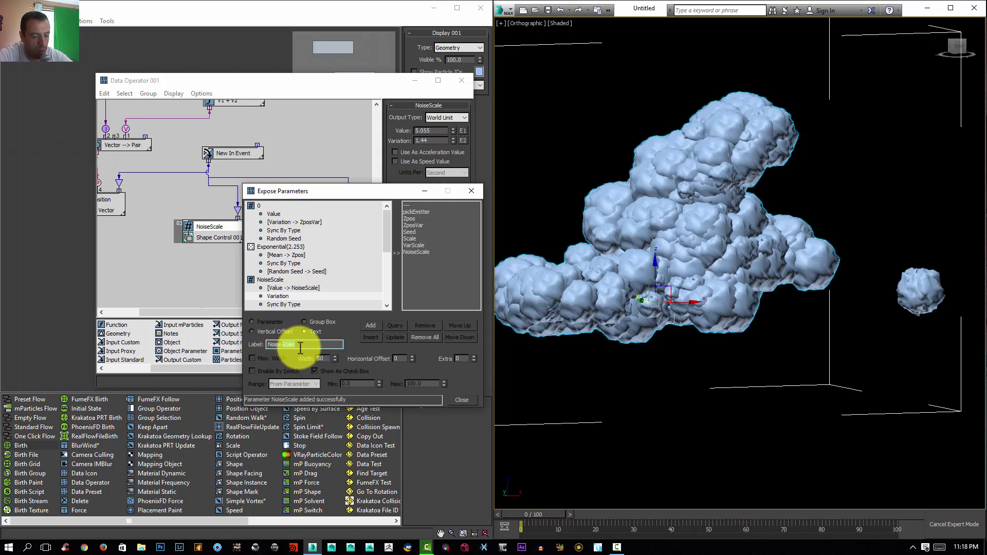
pyautogui.press('BackSpace')
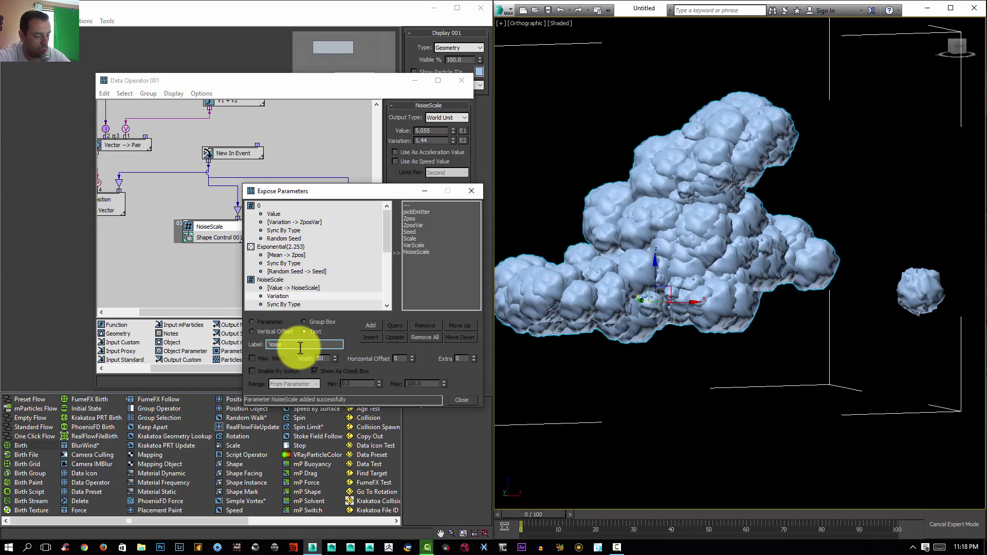
pyautogui.write('Var')
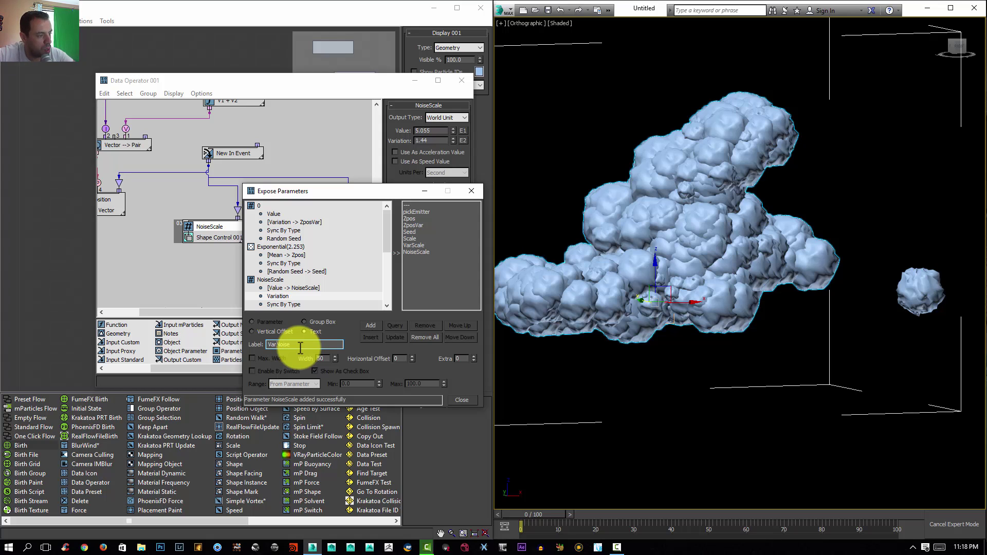
pyautogui.click(372, 325)
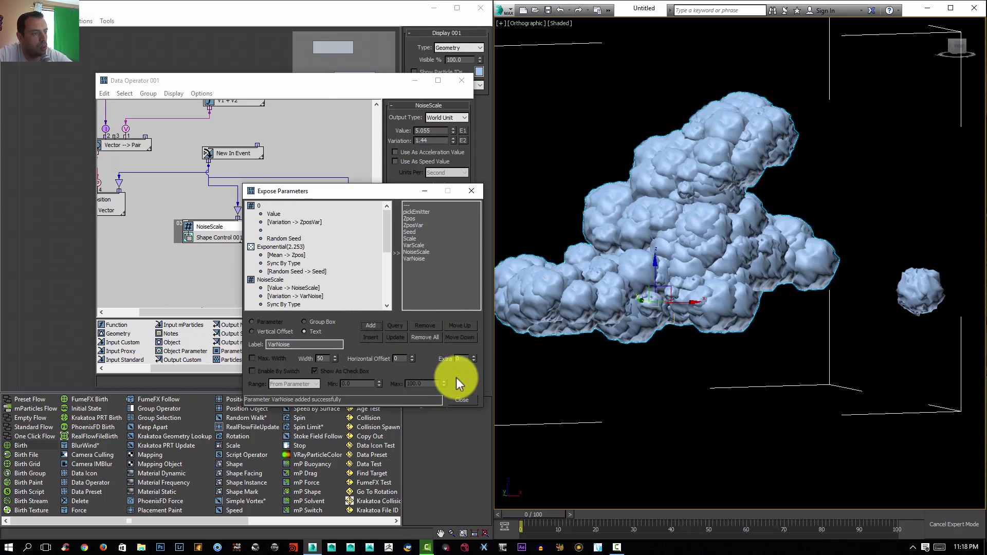
pyautogui.click(461, 399)
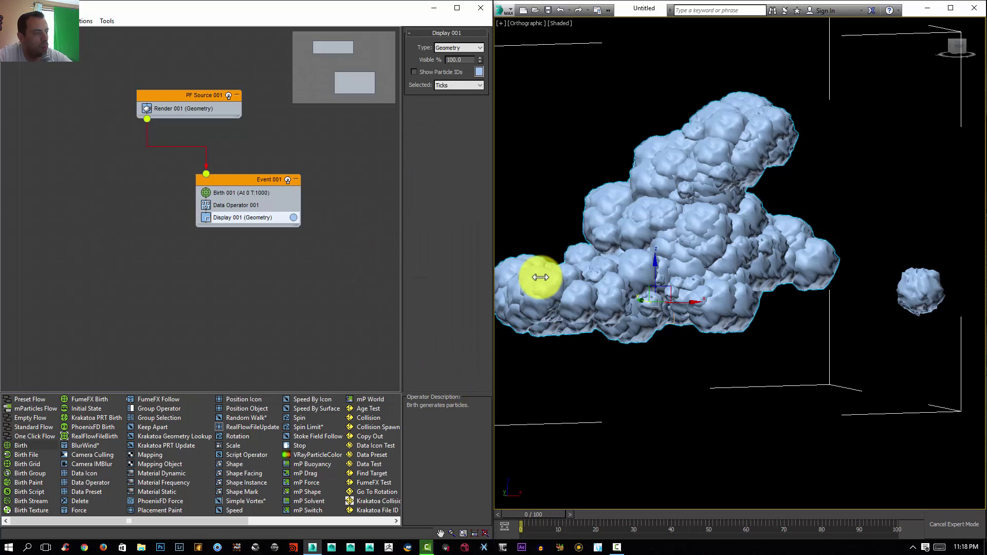
# Set the Data Operator's NoiseScale to 6.467 and VarNoise to 1.0, and inspect the deformed particles in the viewport.
pyautogui.click(238, 205)
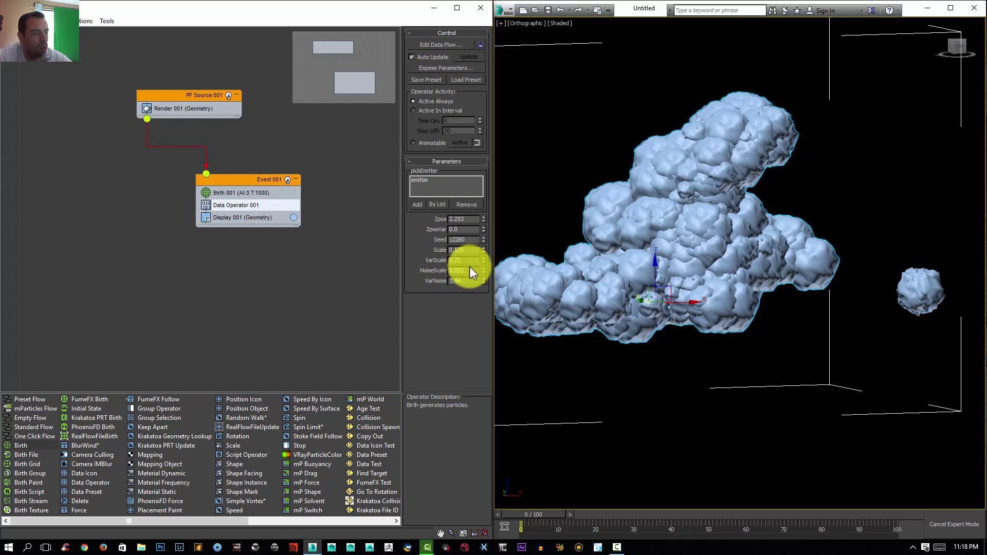
pyautogui.moveTo(483, 260); pyautogui.dragTo(485, 276)
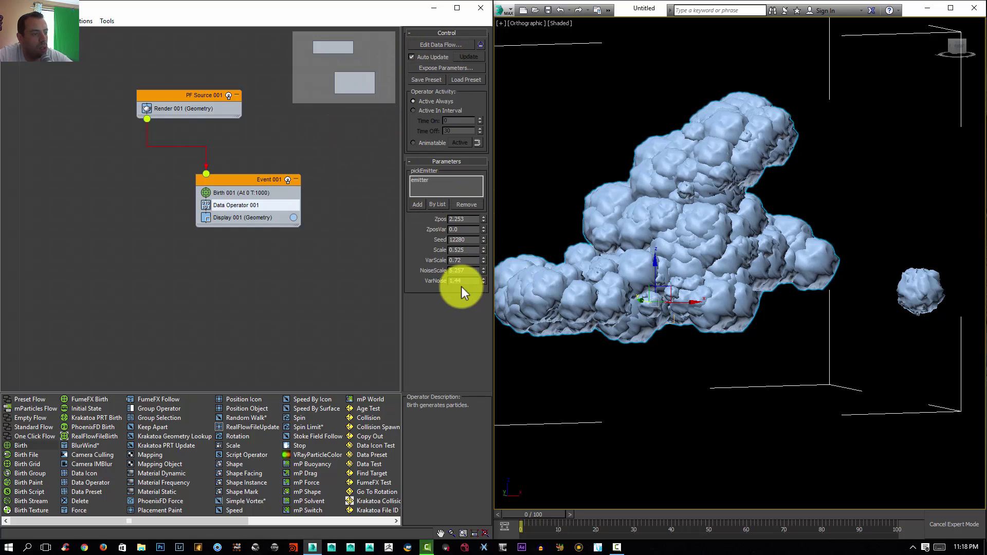
pyautogui.rightClick(483, 282)
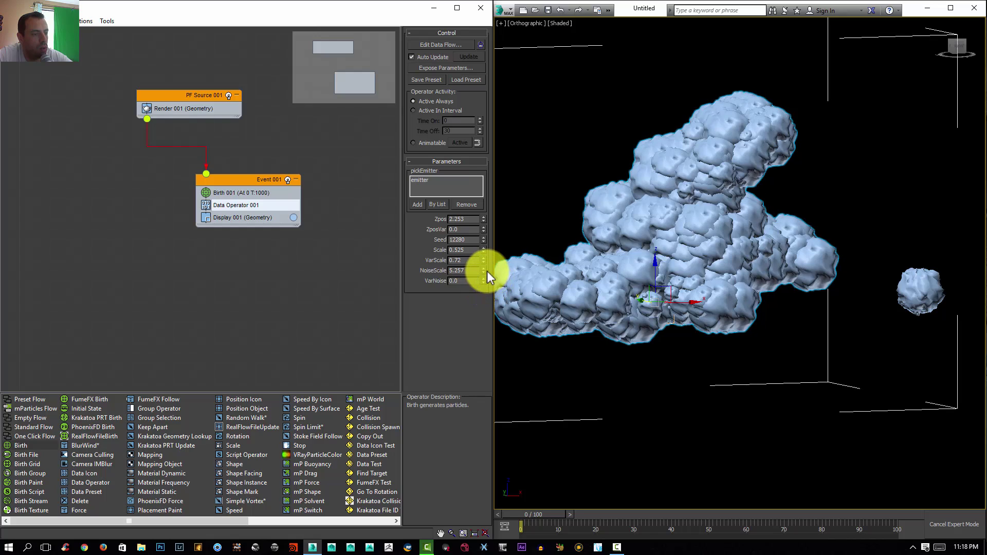
pyautogui.moveTo(484, 270)
pyautogui.mouseDown()
pyautogui.moveTo(483, 255)
pyautogui.moveTo(484, 275)
pyautogui.moveTo(492, 259)
pyautogui.mouseUp()
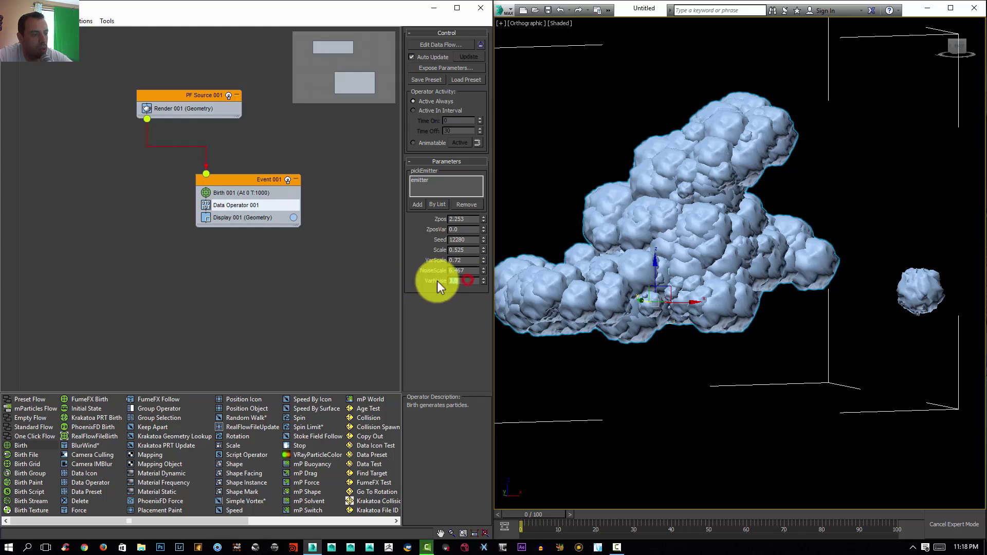
pyautogui.doubleClick(468, 281)
pyautogui.press('BackSpace')
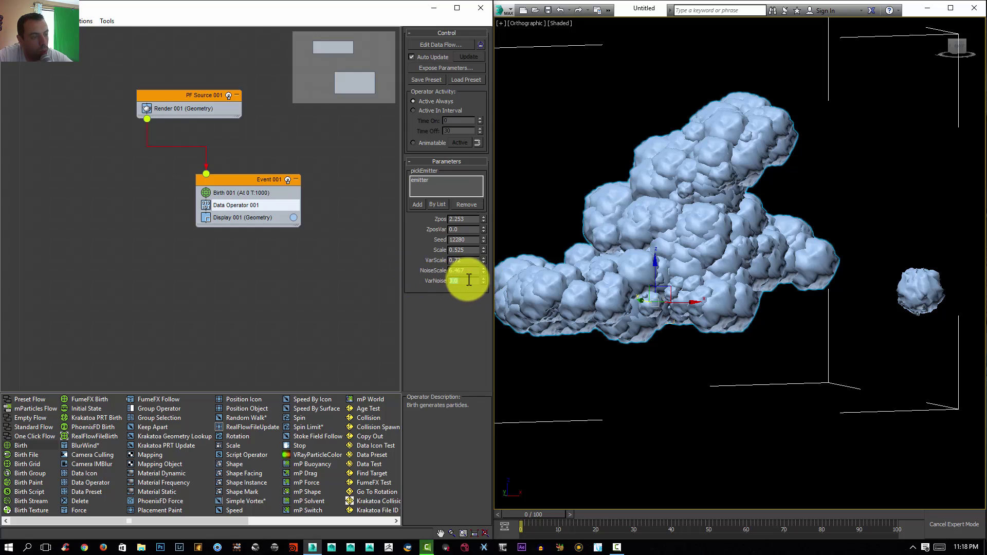
pyautogui.press('Return')
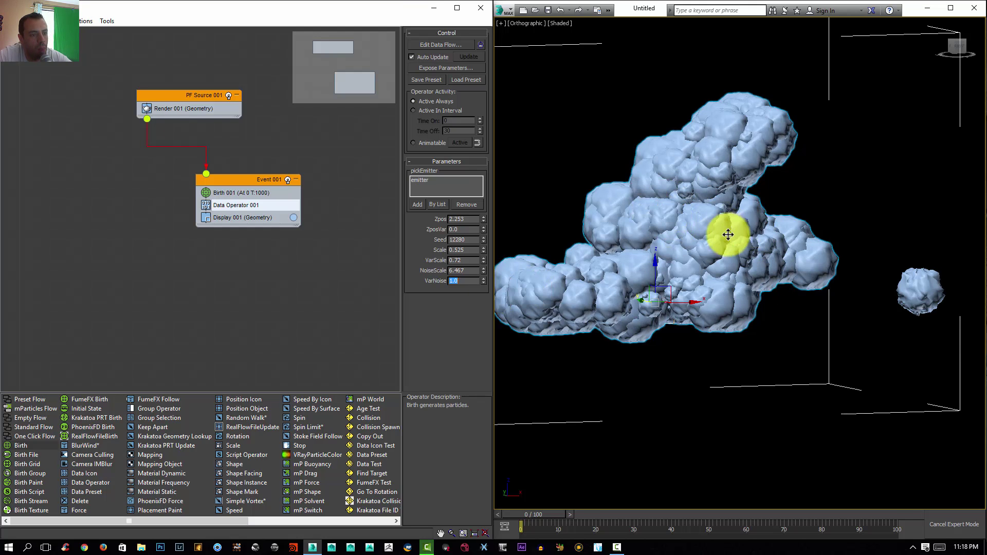
pyautogui.keyDown('alt'); pyautogui.moveTo(745, 144); pyautogui.dragTo(815, 220, button='middle'); pyautogui.keyUp('alt')
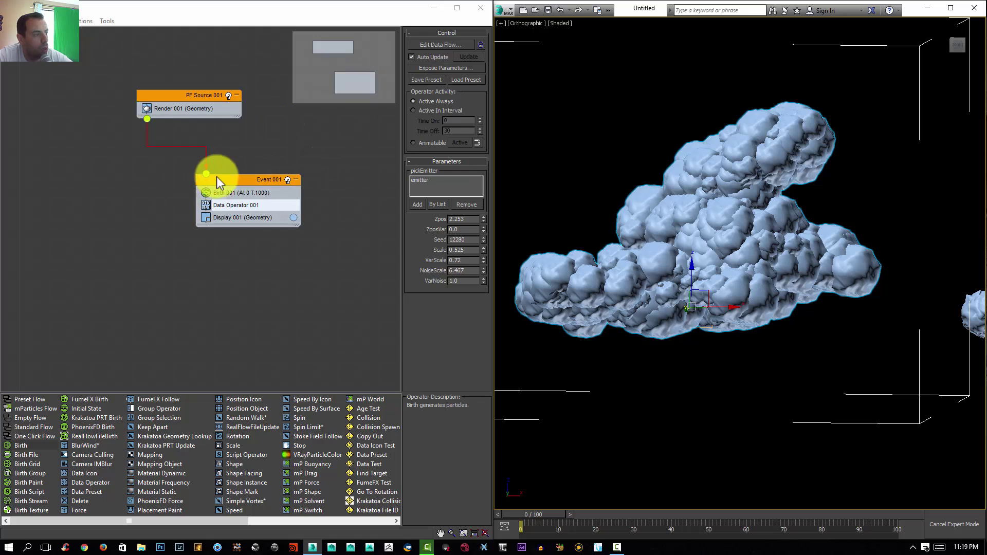
# Open the Data Operator's data flow and move the NoiseScale and Scale node pairs closer together below New In Event.
pyautogui.click(424, 44)
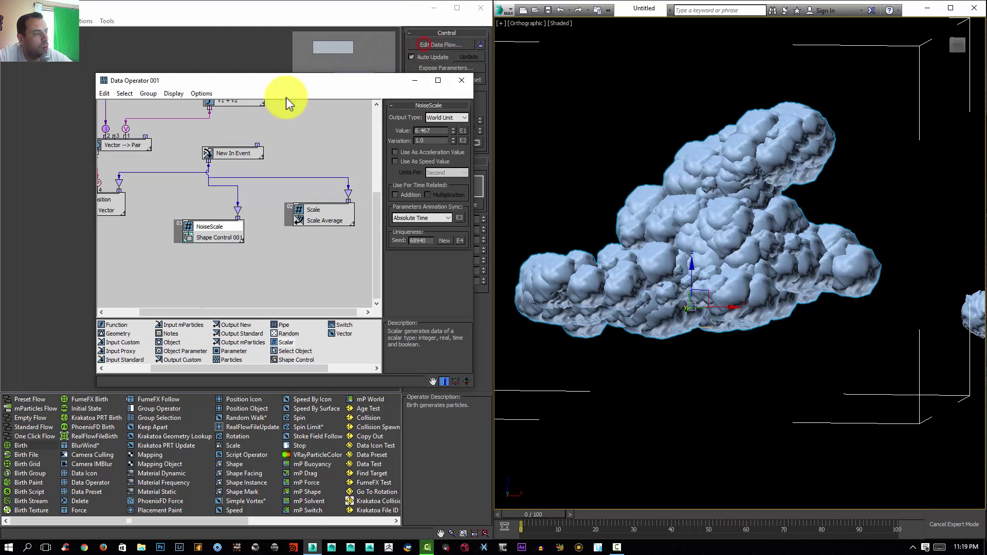
pyautogui.moveTo(259, 235); pyautogui.dragTo(253, 256, button='middle')
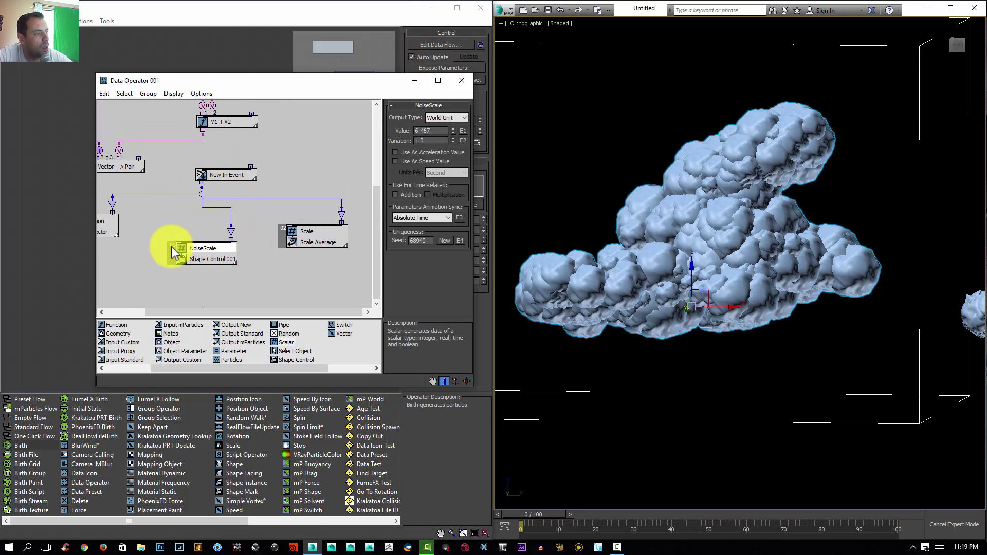
pyautogui.moveTo(173, 247); pyautogui.dragTo(166, 243)
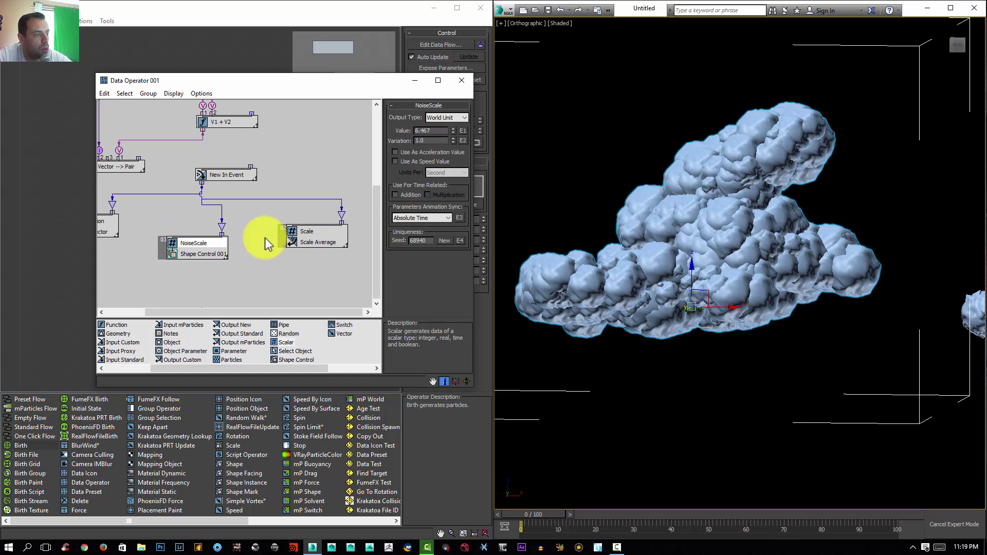
pyautogui.moveTo(282, 236); pyautogui.dragTo(272, 246)
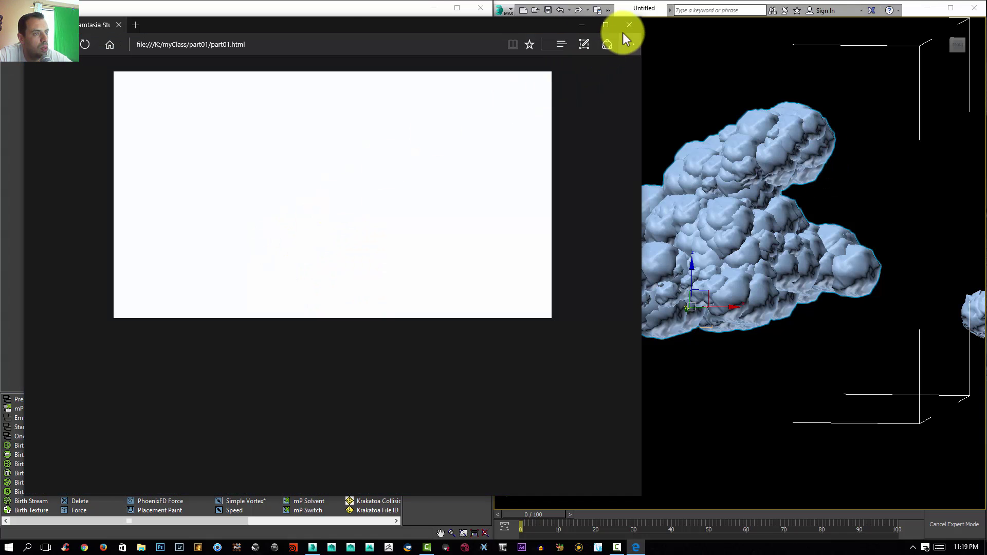
pyautogui.click(629, 30)
pyautogui.click(629, 29)
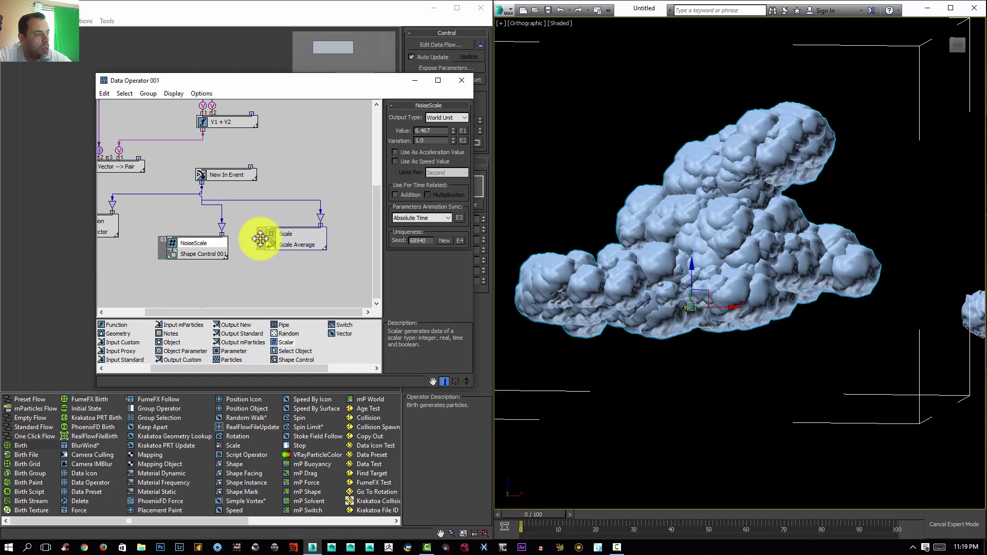
pyautogui.click(260, 239)
pyautogui.moveTo(281, 236); pyautogui.dragTo(255, 243)
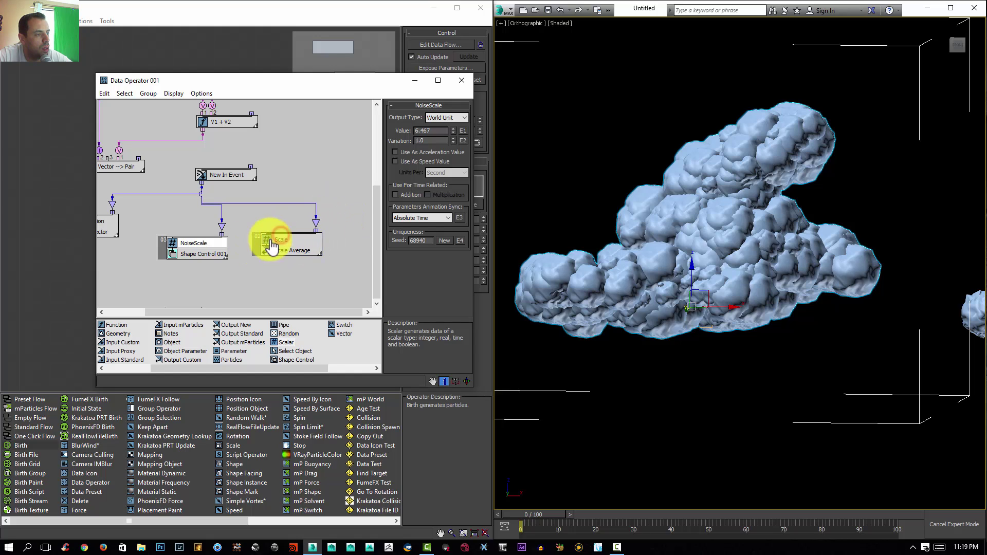
pyautogui.moveTo(345, 220); pyautogui.dragTo(302, 197, button='middle')
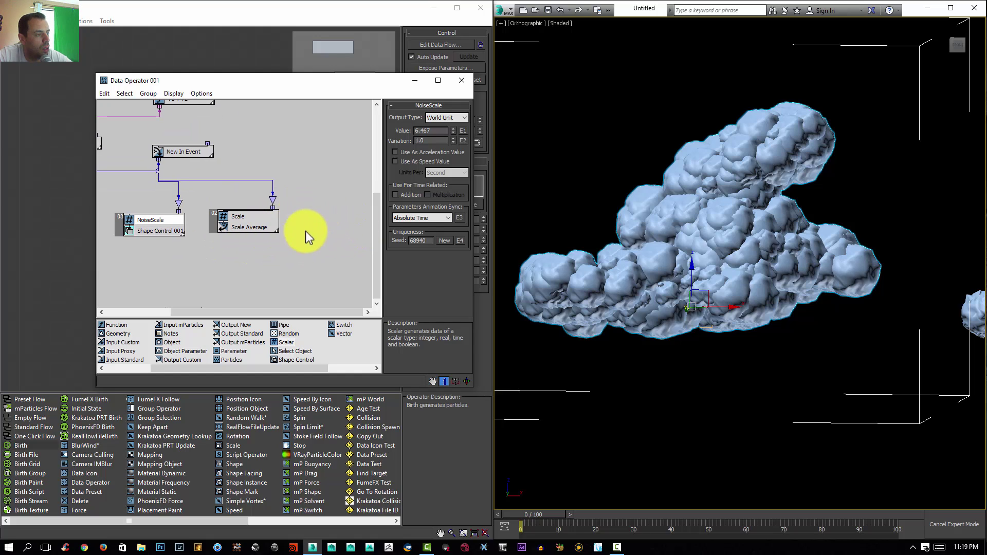
pyautogui.click(215, 220)
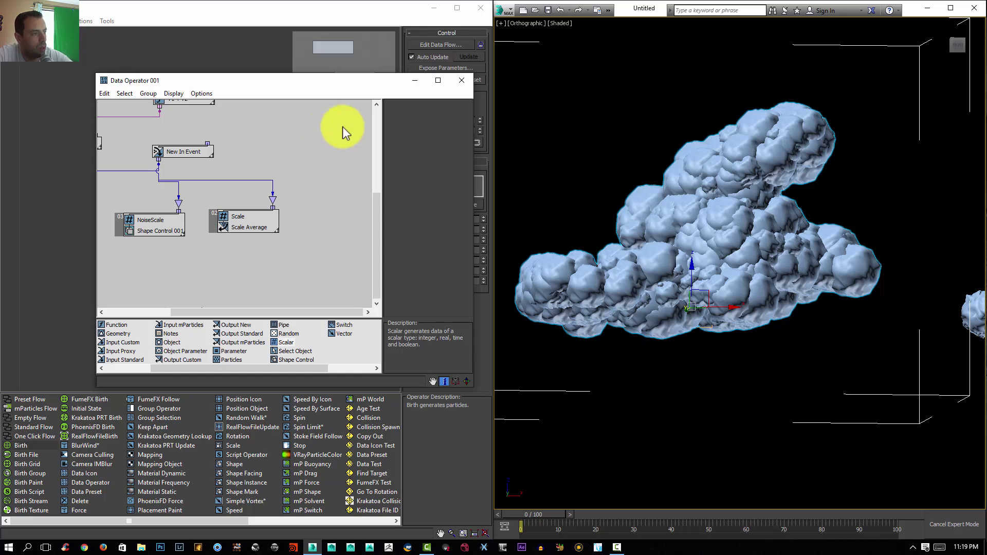
pyautogui.moveTo(294, 198); pyautogui.dragTo(313, 184, button='middle')
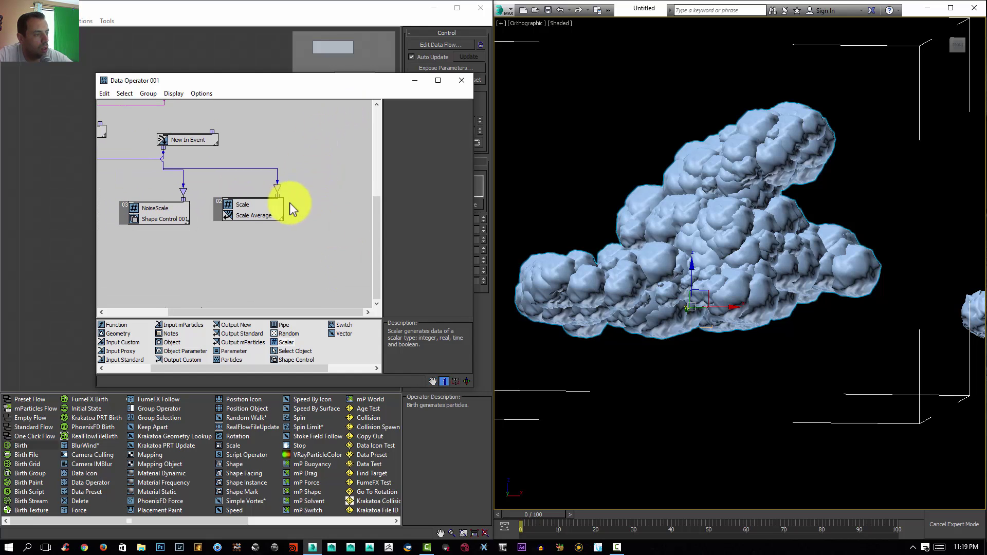
# Enlarge the data flow editor and duplicate the docked Scale and Scale Average pair beside the original.
pyautogui.click(438, 80)
pyautogui.moveTo(469, 171); pyautogui.dragTo(652, 370, button='middle')
pyautogui.moveTo(431, 152); pyautogui.dragTo(480, 378)
pyautogui.moveTo(490, 300); pyautogui.dragTo(498, 209, button='middle')
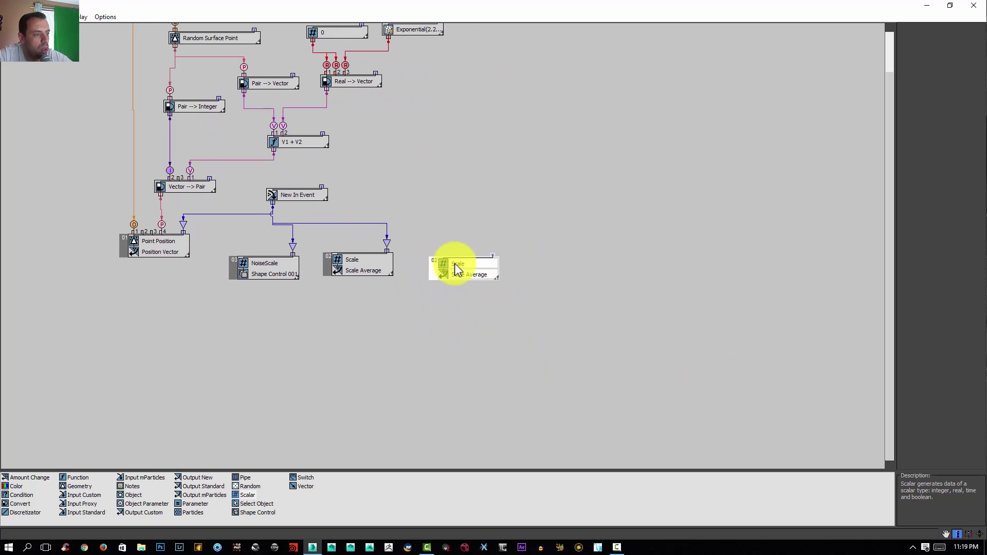
# Rename the scalar docked on the duplicated Scale Average as Roation.
pyautogui.click(453, 264)
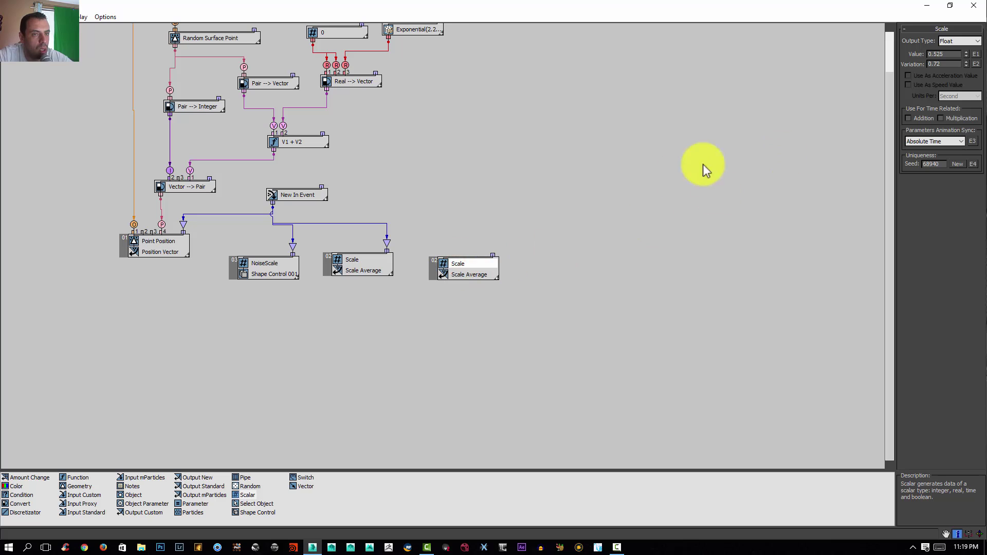
pyautogui.rightClick(471, 264)
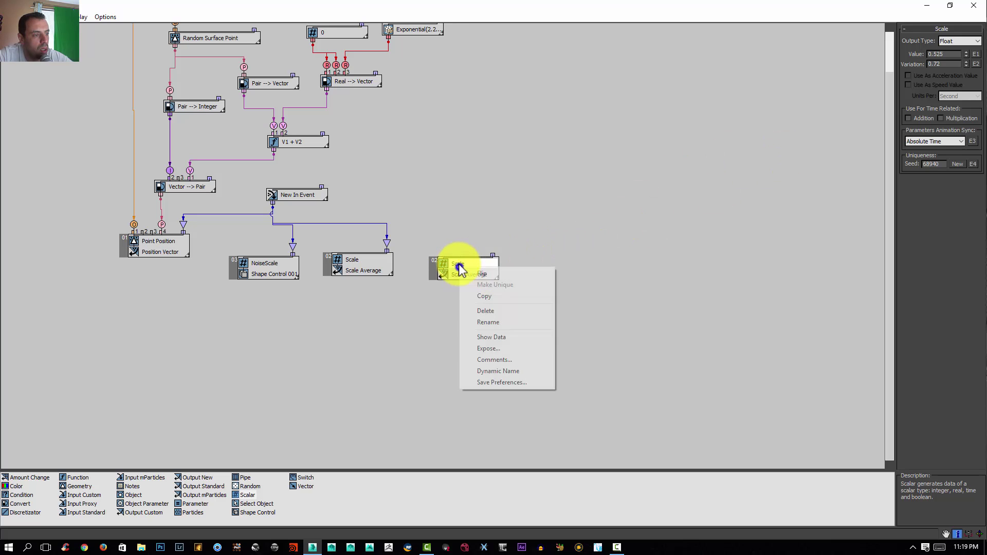
pyautogui.click(499, 323)
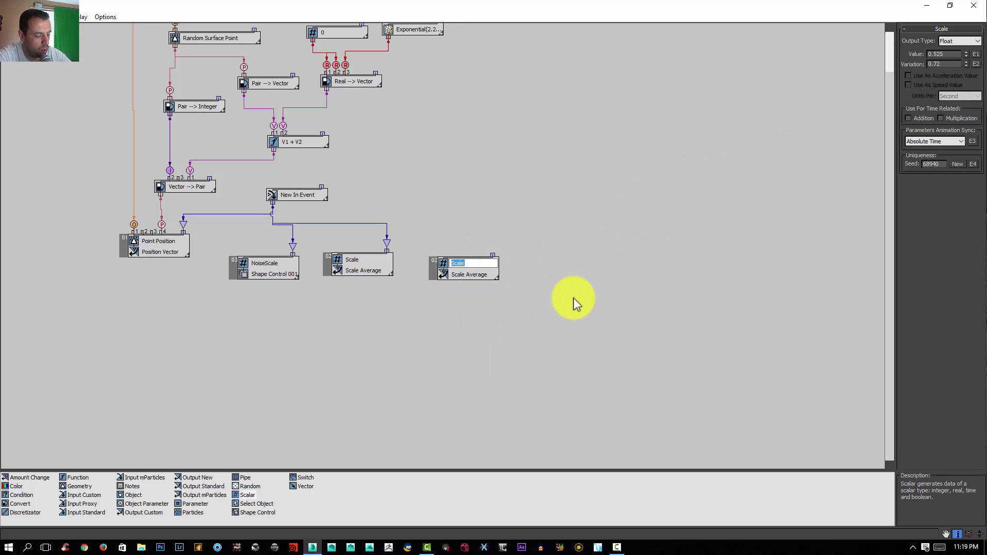
pyautogui.write('Roati')
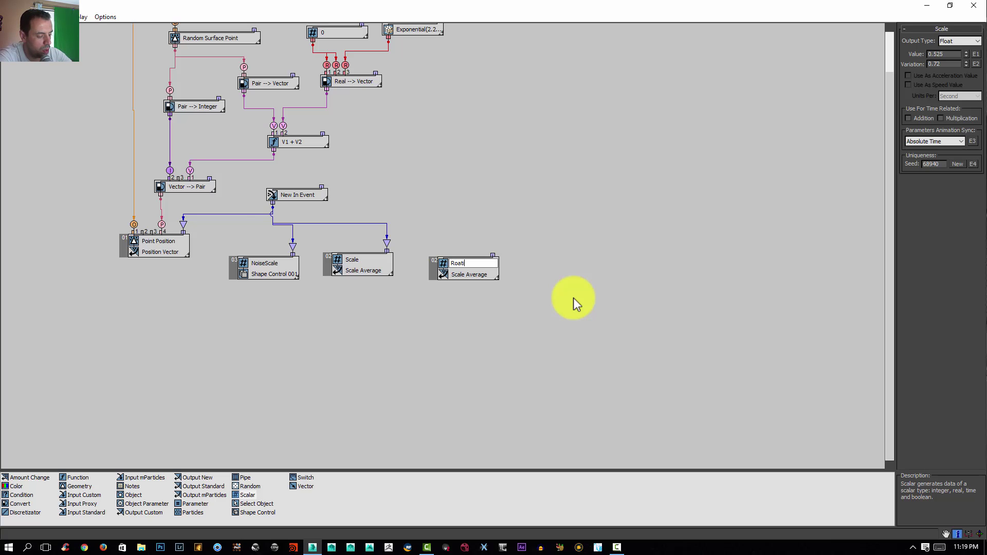
pyautogui.write('on')
pyautogui.press('Return')
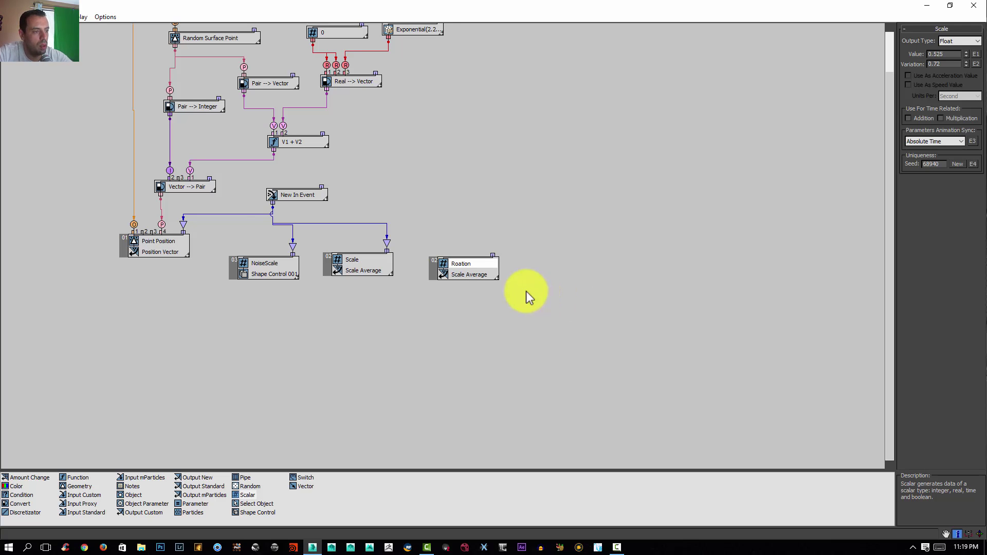
pyautogui.click(459, 275)
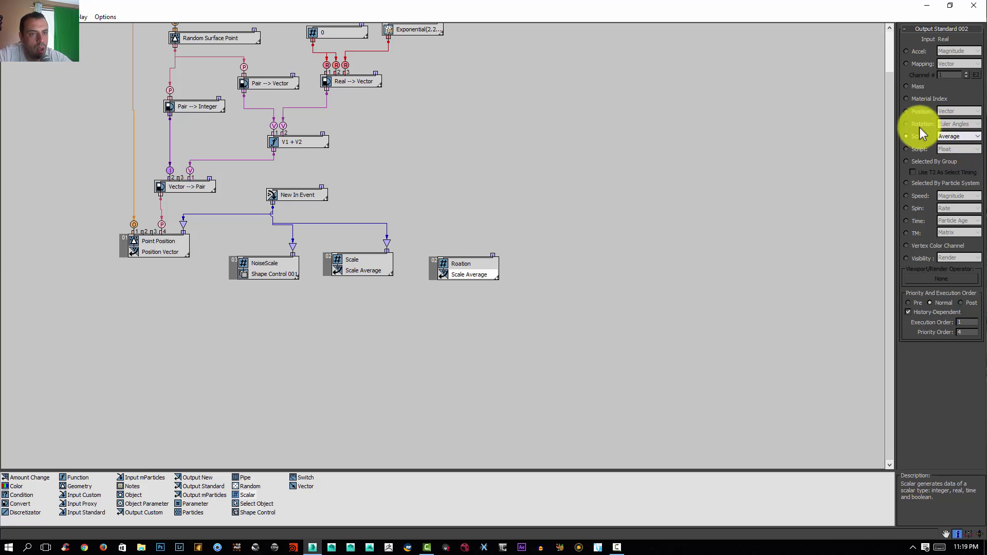
pyautogui.click(906, 124)
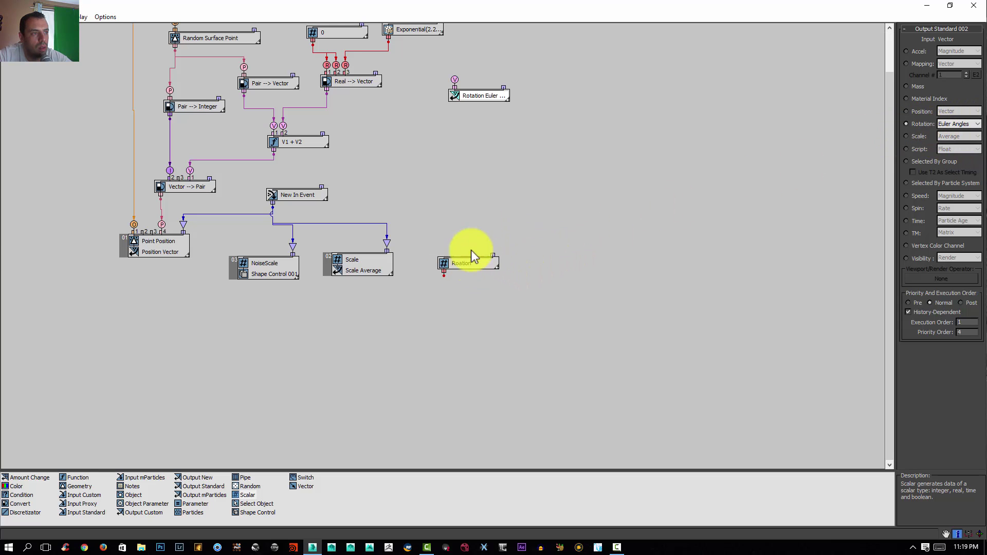
pyautogui.hotkey('ctrl', 'z')
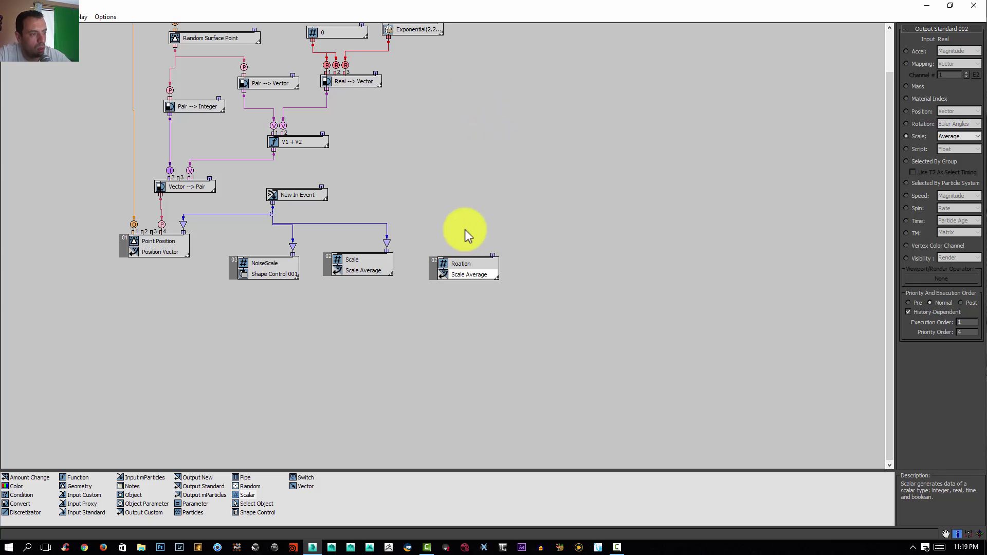
# Change the duplicated Scale Average output to Rotation with the Angle option and dock the Roation scalar on it.
pyautogui.click(470, 274)
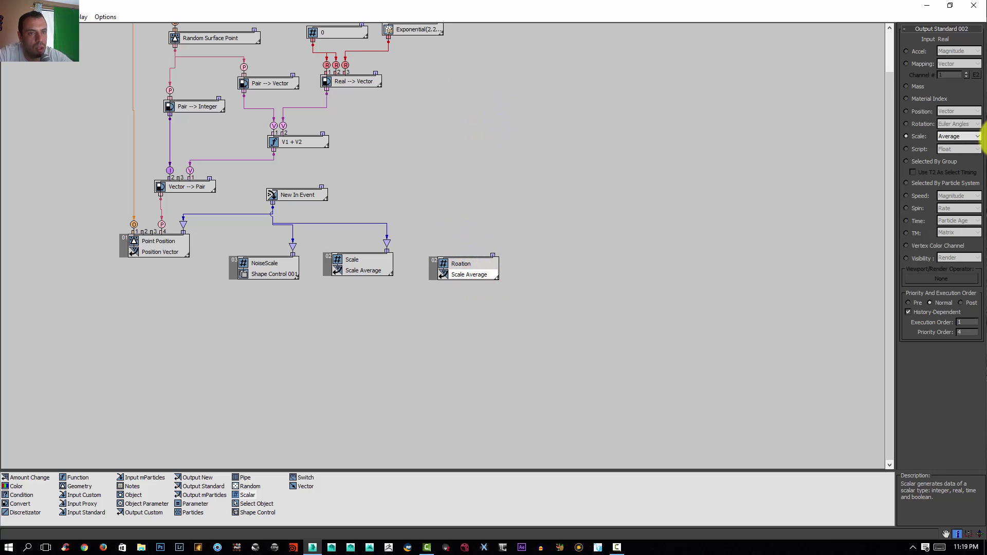
pyautogui.click(906, 124)
pyautogui.moveTo(482, 100); pyautogui.dragTo(466, 309)
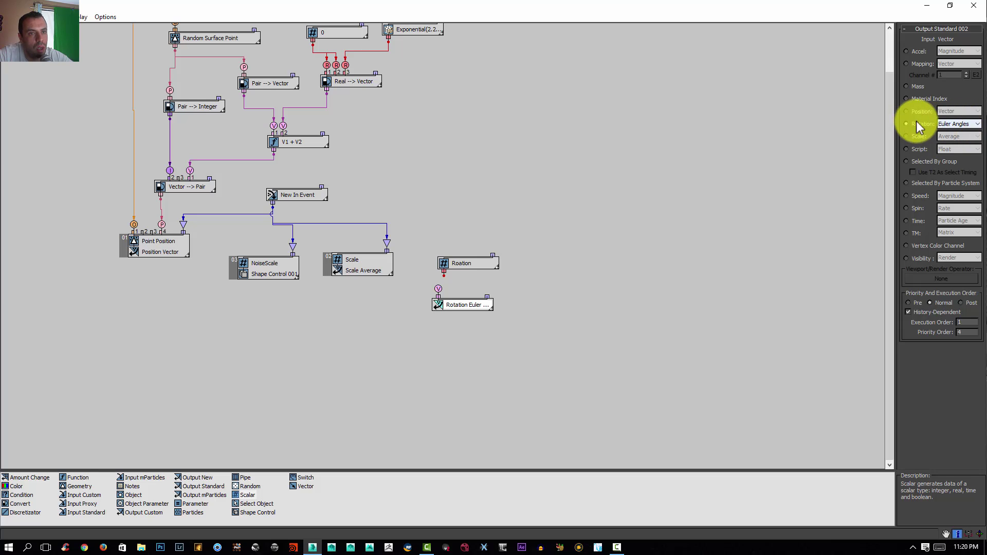
pyautogui.click(962, 124)
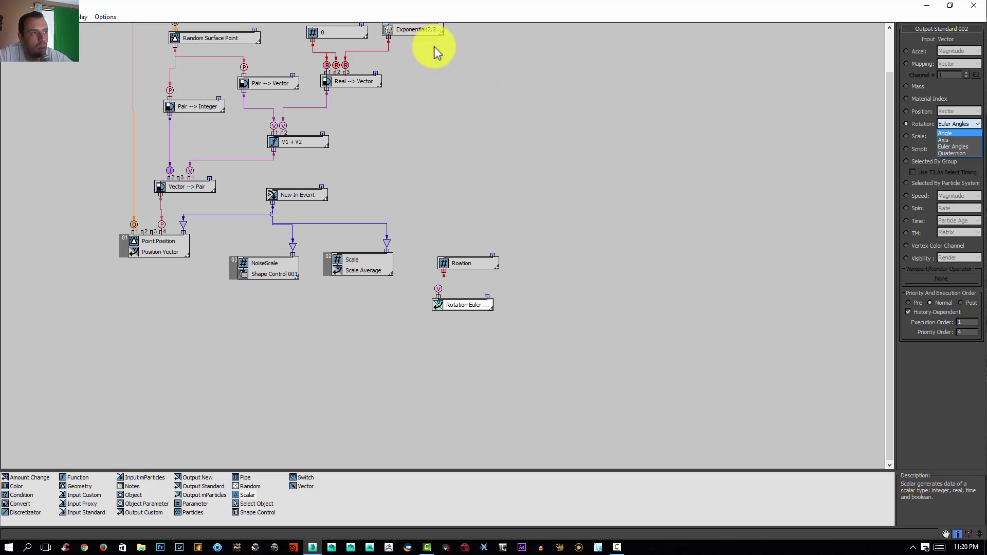
pyautogui.click(953, 133)
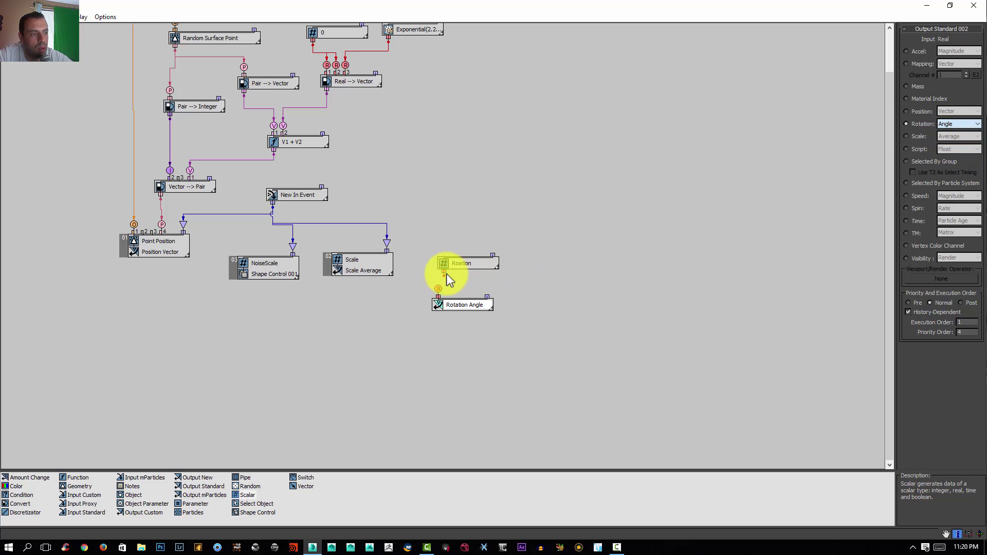
pyautogui.moveTo(444, 276); pyautogui.dragTo(441, 300)
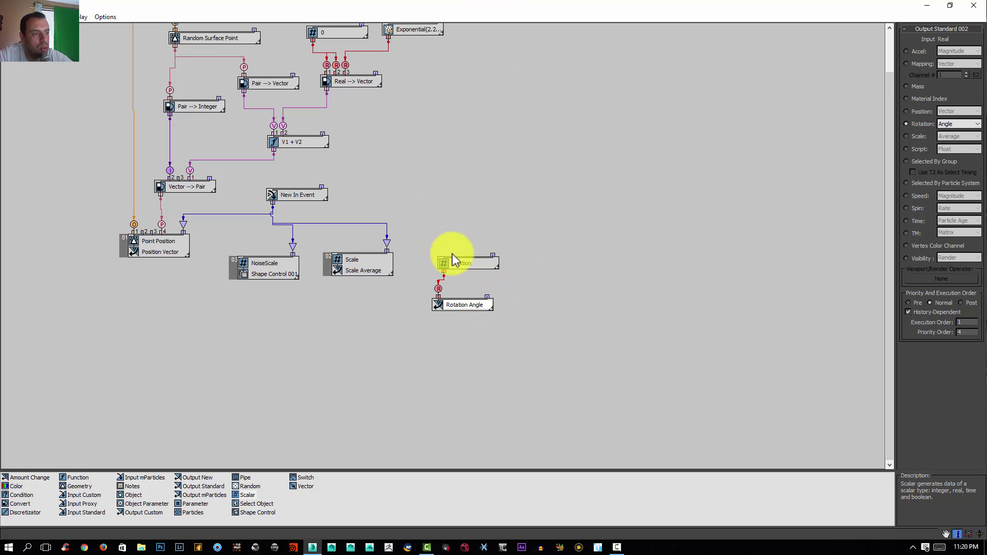
pyautogui.moveTo(452, 263); pyautogui.dragTo(441, 298)
# Restore the data flow editor to its smaller size beside the viewport and set the Roation scalar's value to 1.755.
pyautogui.moveTo(583, 8); pyautogui.dragTo(365, 84)
pyautogui.moveTo(411, 252); pyautogui.dragTo(256, 188, button='middle')
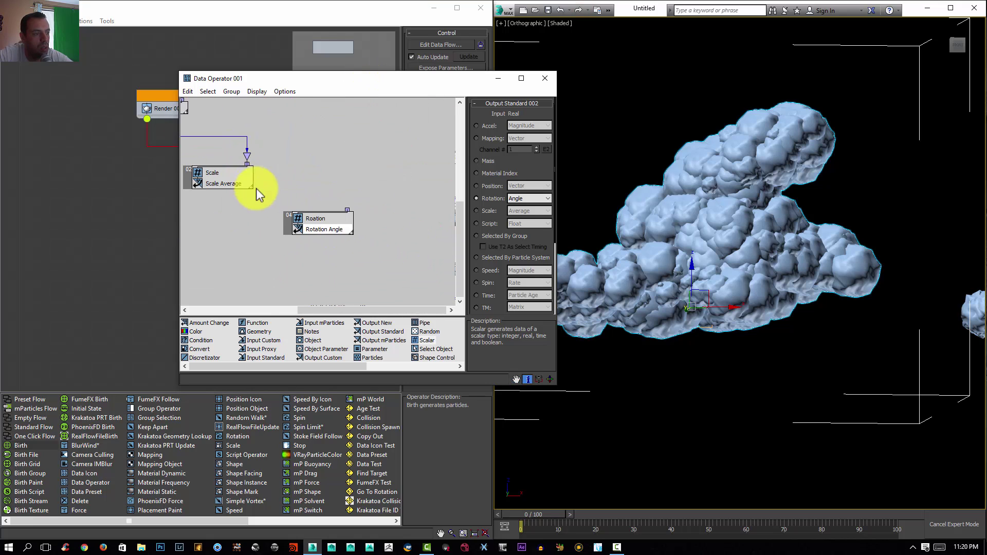
pyautogui.moveTo(376, 229); pyautogui.dragTo(365, 250, button='middle')
pyautogui.click(313, 241)
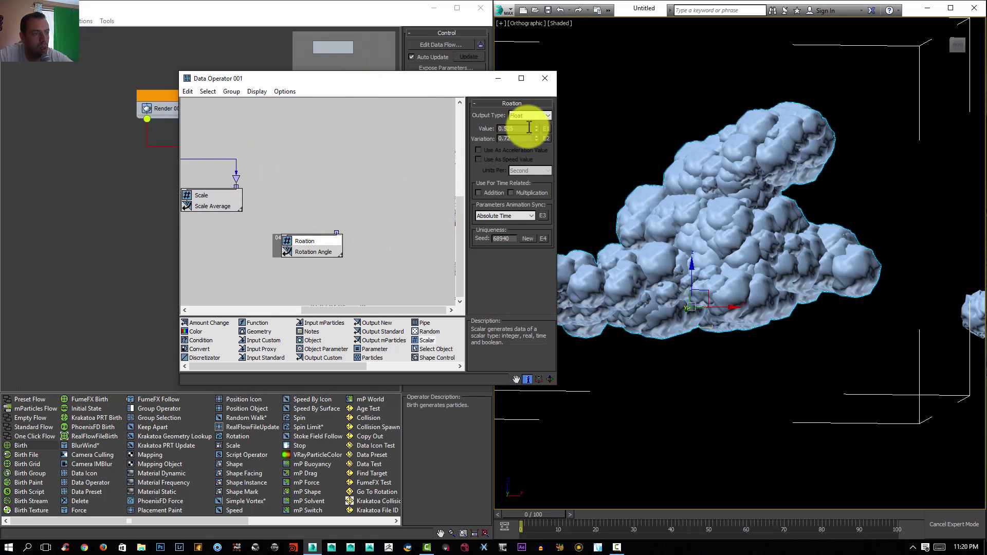
pyautogui.moveTo(537, 128); pyautogui.dragTo(681, 121)
pyautogui.moveTo(684, 130); pyautogui.dragTo(729, 138, button='middle')
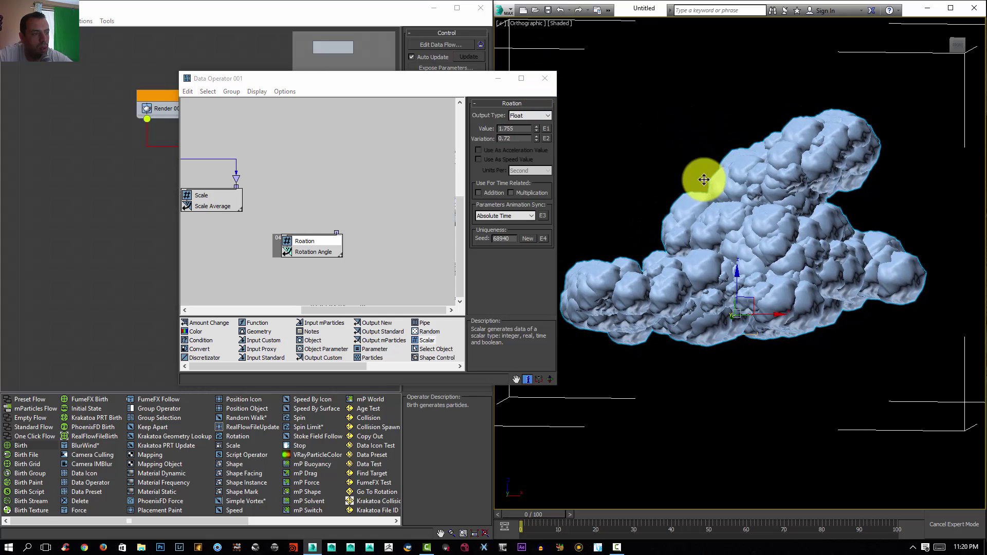
# Undock the Roation scalar from its output and change the output's rotation type to Euler Angles.
pyautogui.moveTo(304, 239); pyautogui.dragTo(316, 199)
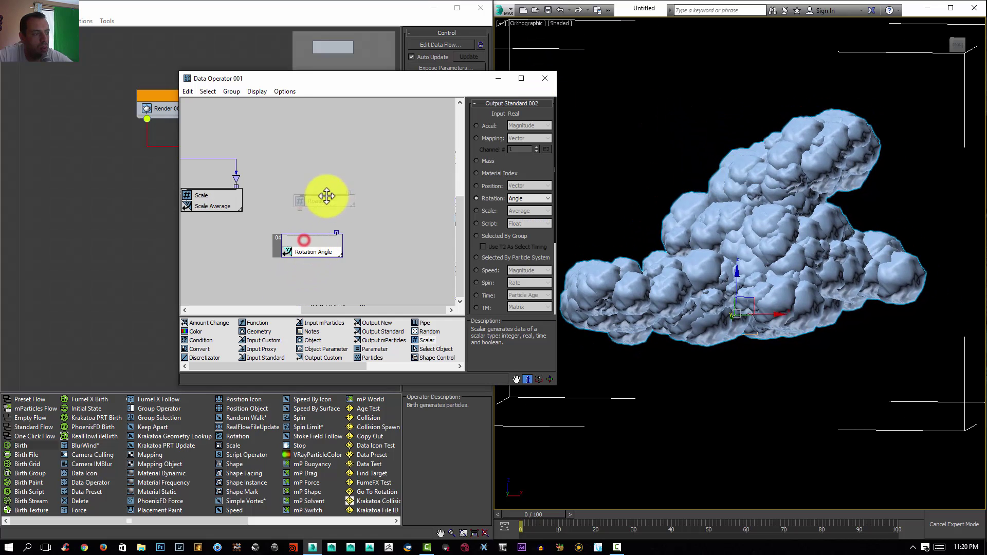
pyautogui.click(318, 238)
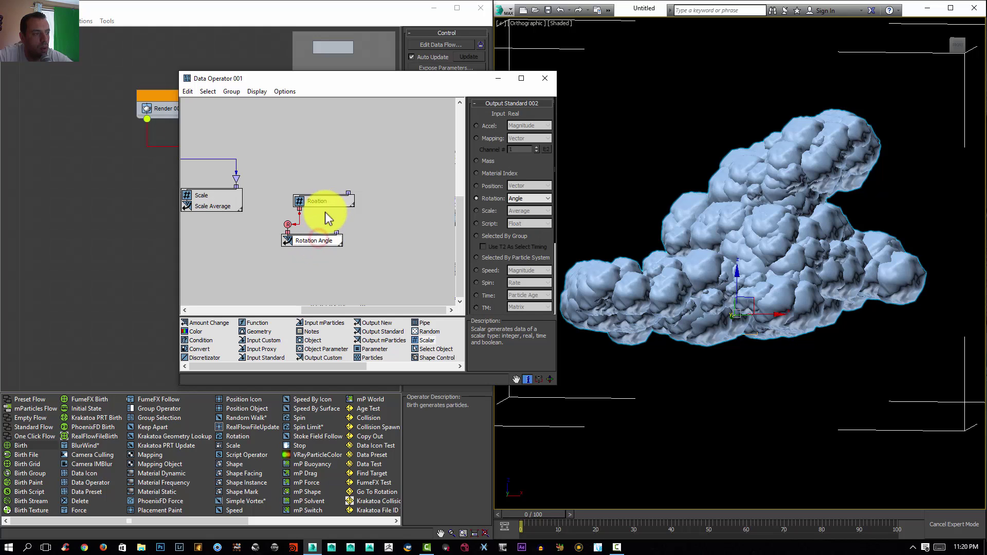
pyautogui.click(325, 204)
pyautogui.click(314, 240)
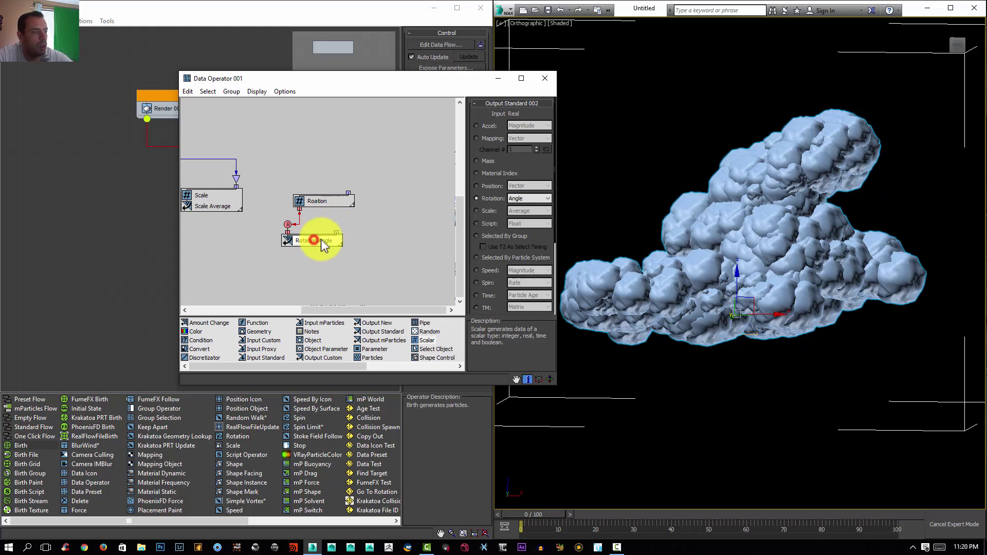
pyautogui.click(525, 199)
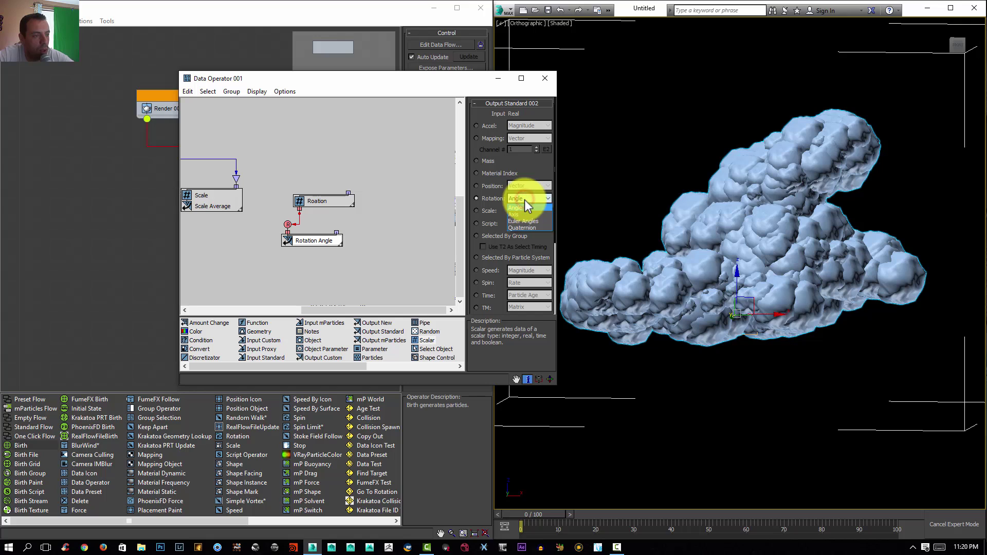
pyautogui.click(526, 221)
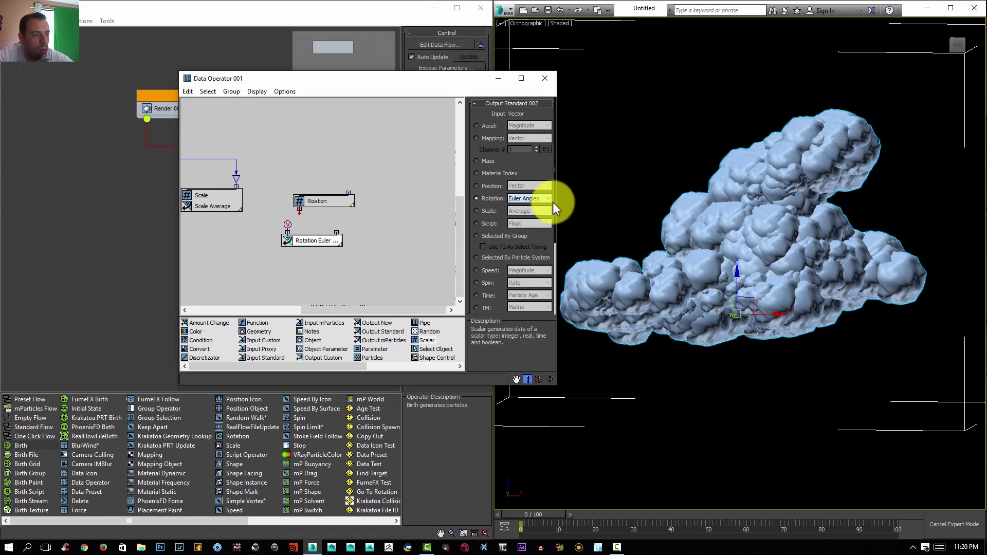
# Delete the Roation scalar, paste it back, and place it well above the Rotation Euler output.
pyautogui.click(330, 201)
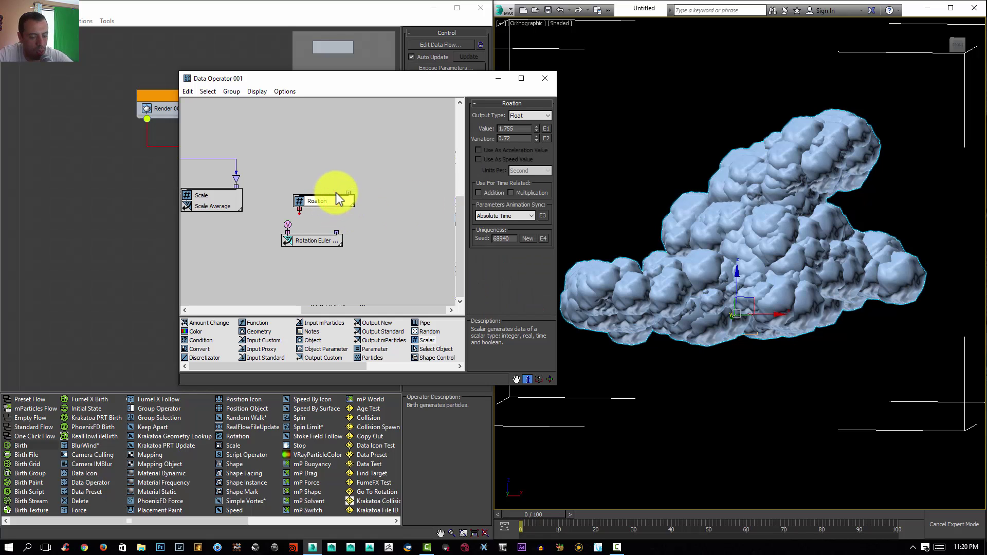
pyautogui.click(331, 203)
pyautogui.click(330, 201)
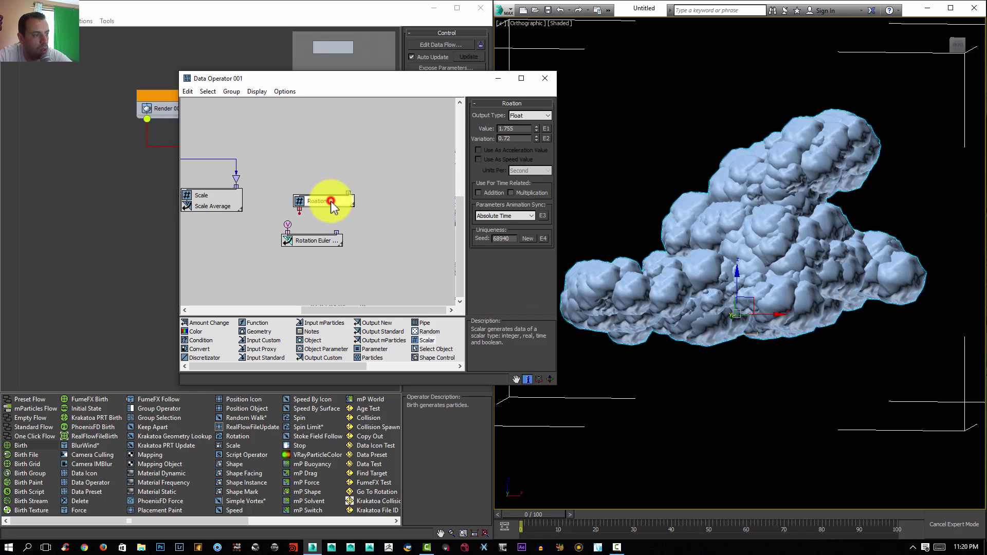
pyautogui.press('Delete')
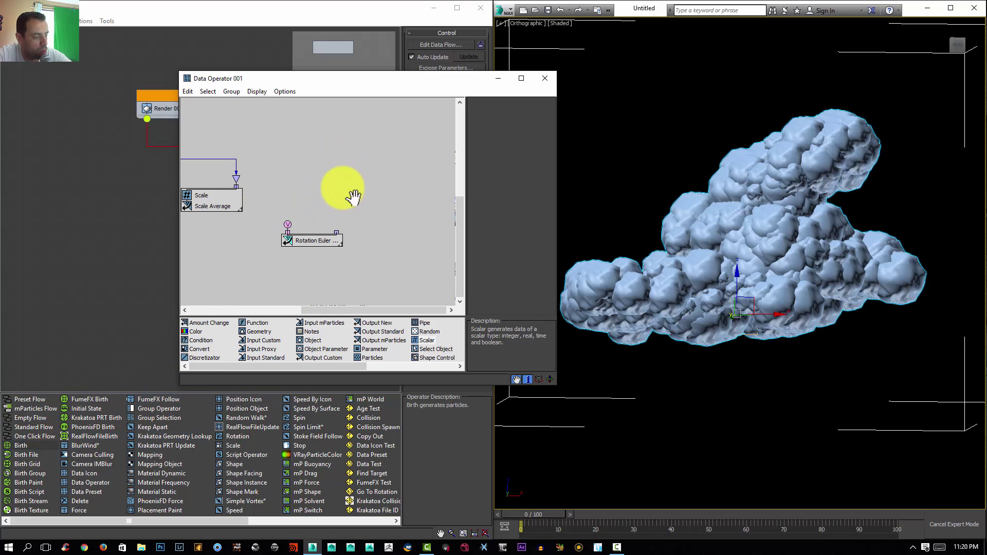
pyautogui.hotkey('ctrl', 'v')
pyautogui.moveTo(310, 200); pyautogui.dragTo(309, 155)
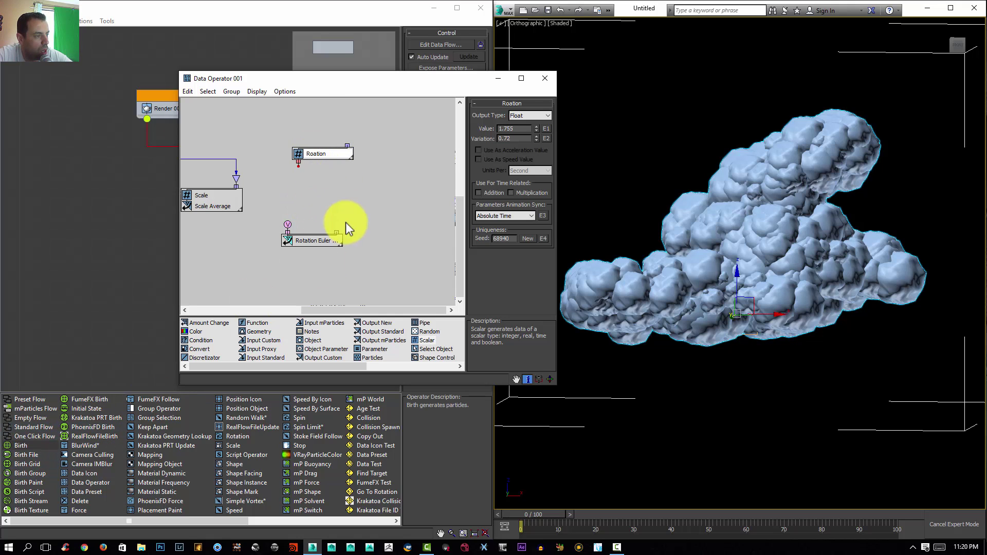
# Add a Convert node between the Roation scalar and the Rotation Euler output and set it to Real --> Vector.
pyautogui.rightClick(371, 187)
pyautogui.moveTo(408, 219)
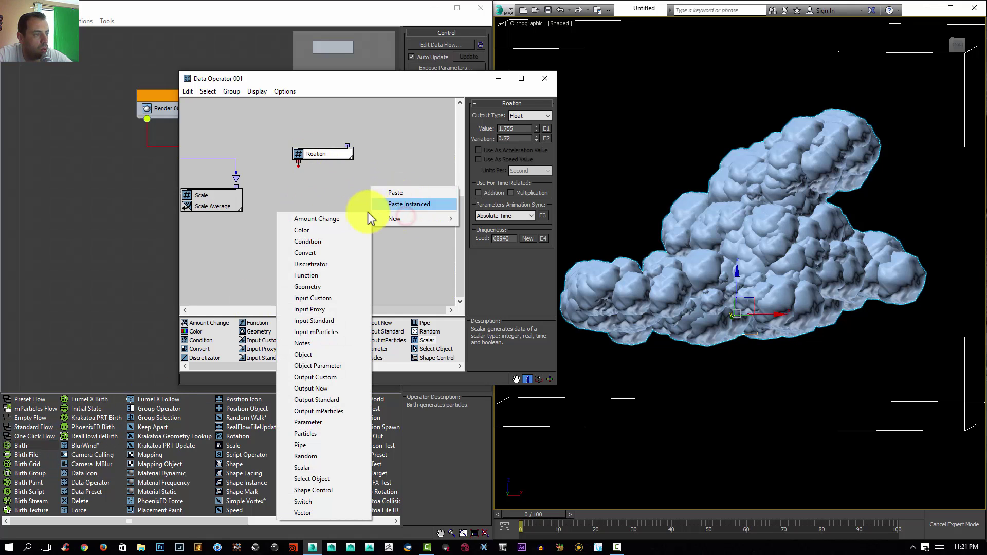
pyautogui.click(308, 252)
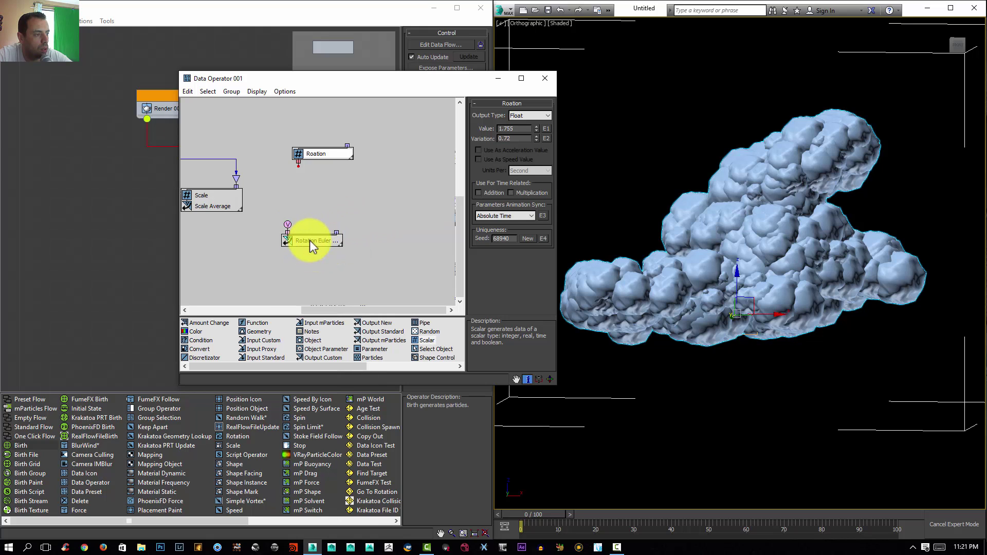
pyautogui.hotkey('ctrl', 'v')
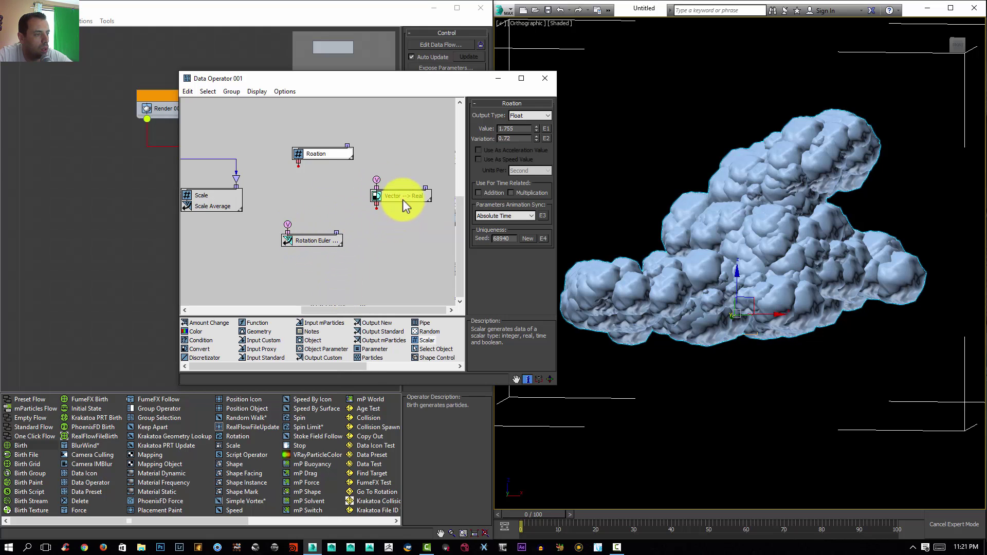
pyautogui.moveTo(403, 200); pyautogui.dragTo(363, 214)
pyautogui.click(379, 208)
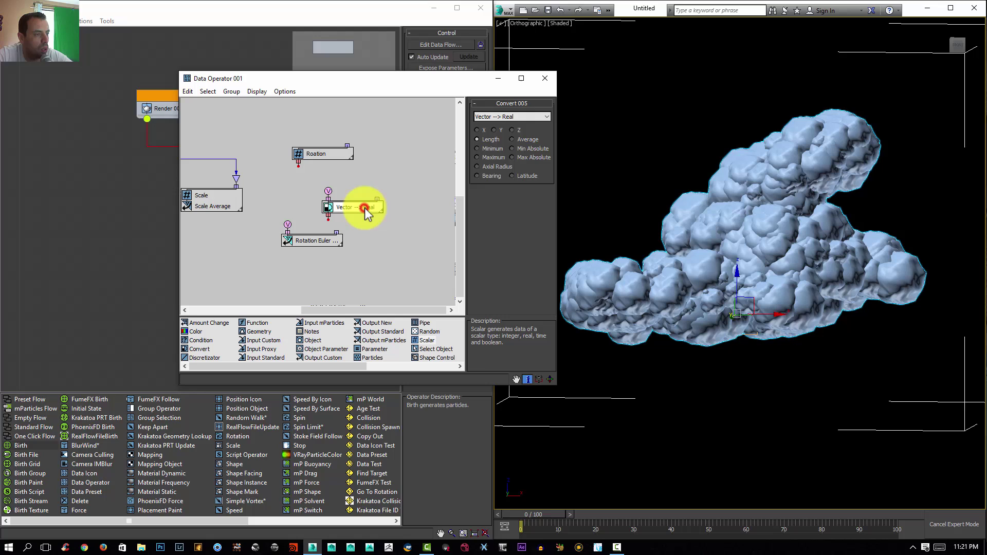
pyautogui.click(514, 117)
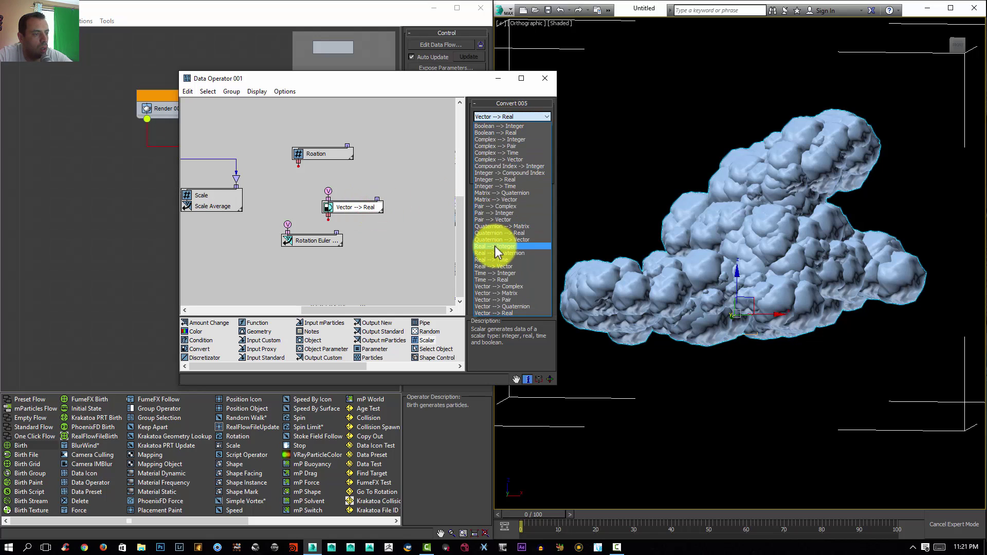
pyautogui.click(497, 266)
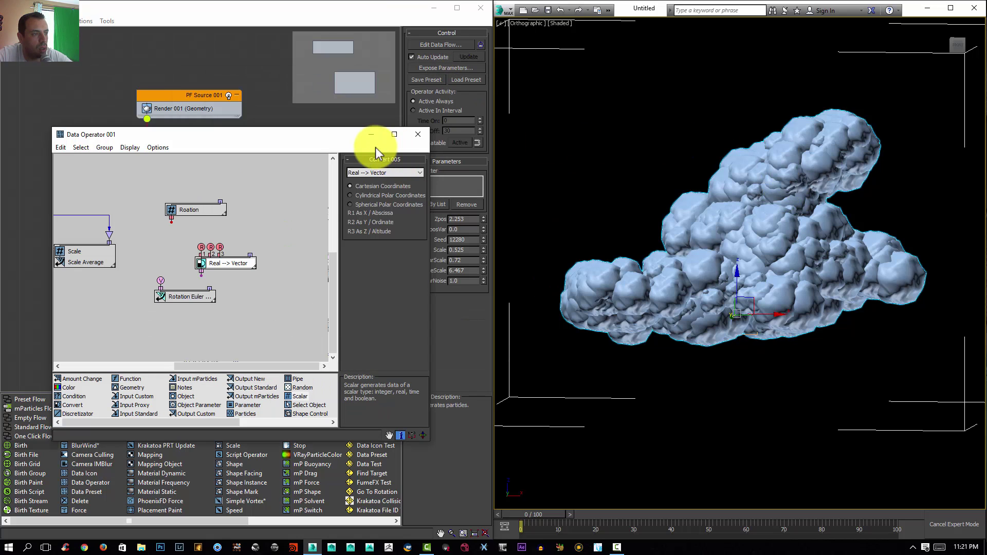
# Reset the Data Operator's VarNoise to 0.0 and reopen its data flow editor.
pyautogui.moveTo(321, 138); pyautogui.dragTo(273, 136)
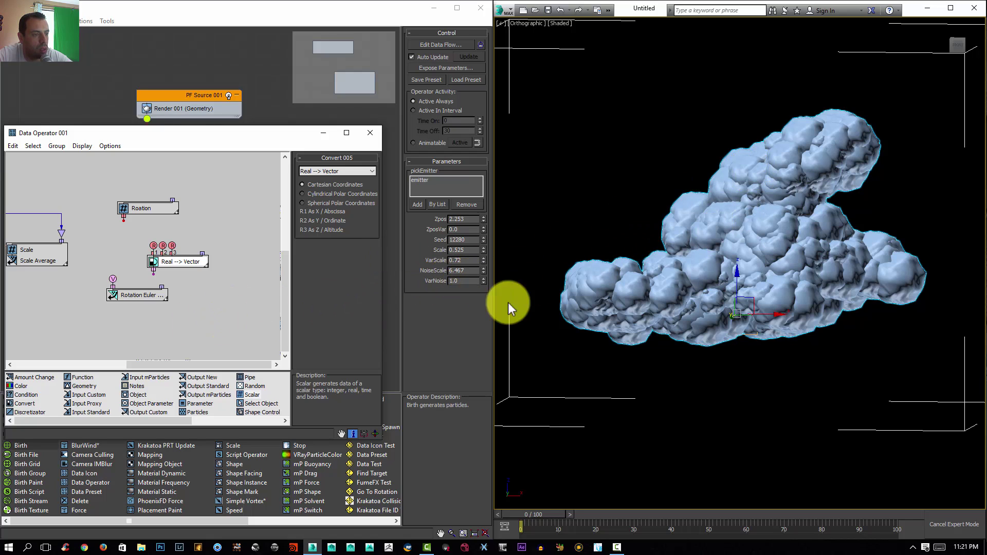
pyautogui.rightClick(483, 282)
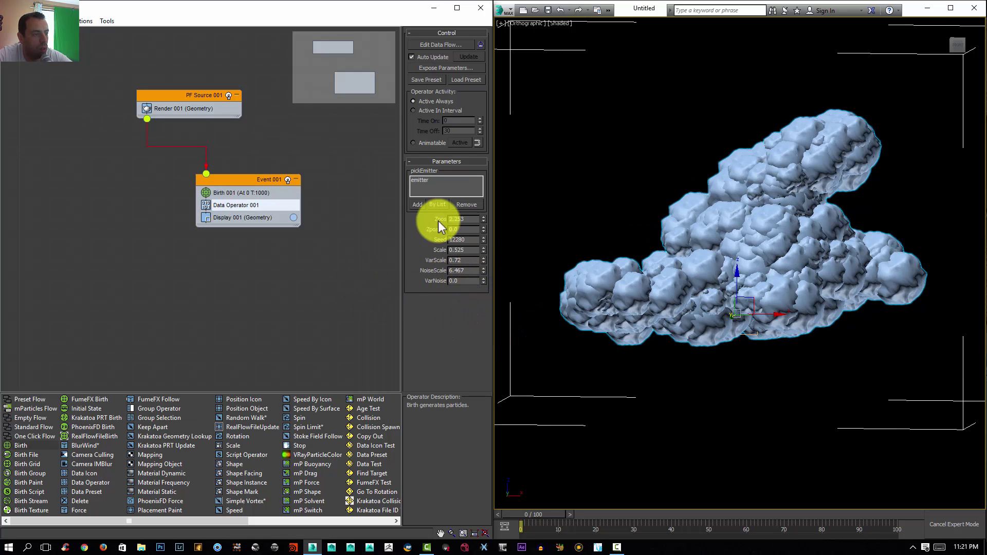
pyautogui.click(437, 46)
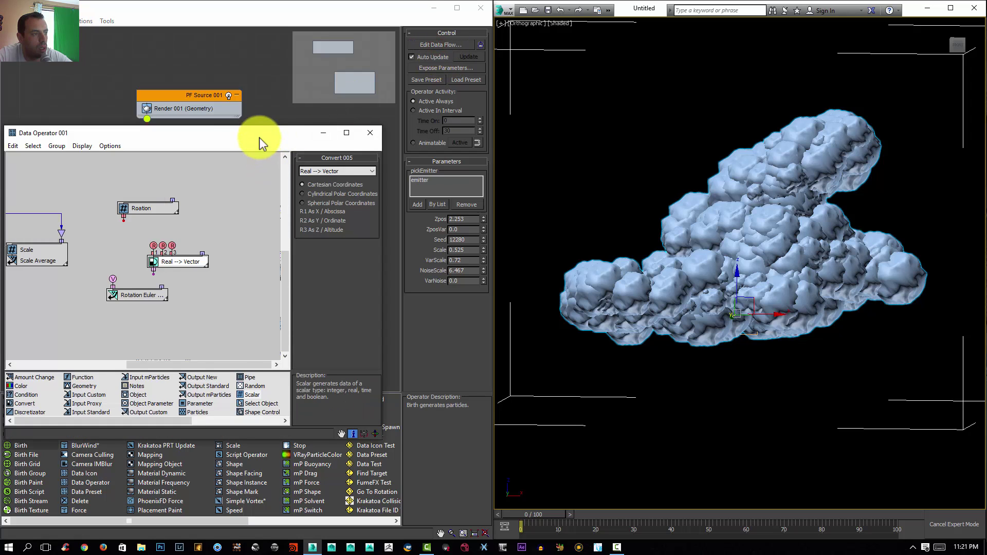
pyautogui.moveTo(259, 137); pyautogui.dragTo(352, 105)
# Wire the Roation scalar into the first two Real --> Vector inputs and the converted vector into the Rotation Euler output.
pyautogui.moveTo(255, 241); pyautogui.dragTo(215, 246)
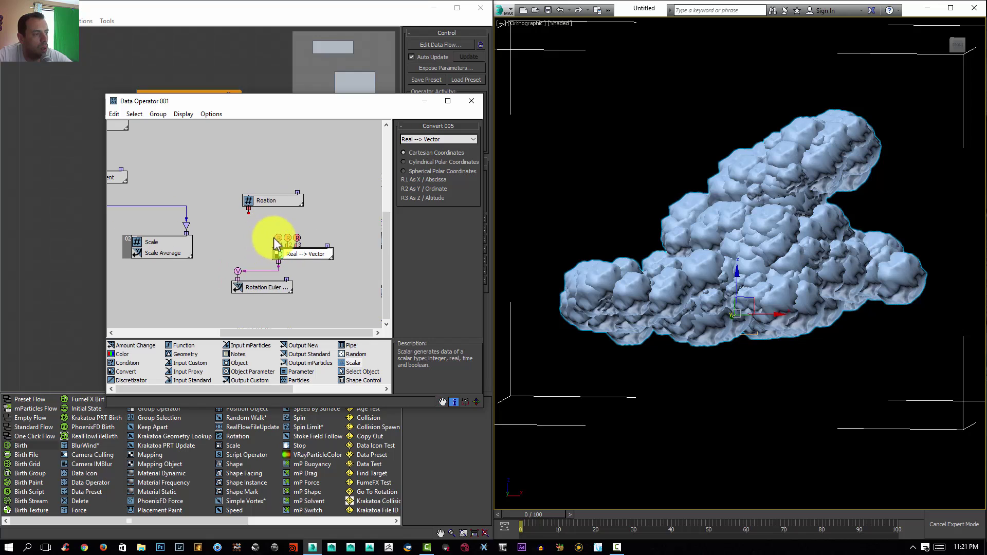
pyautogui.moveTo(250, 208); pyautogui.dragTo(279, 239)
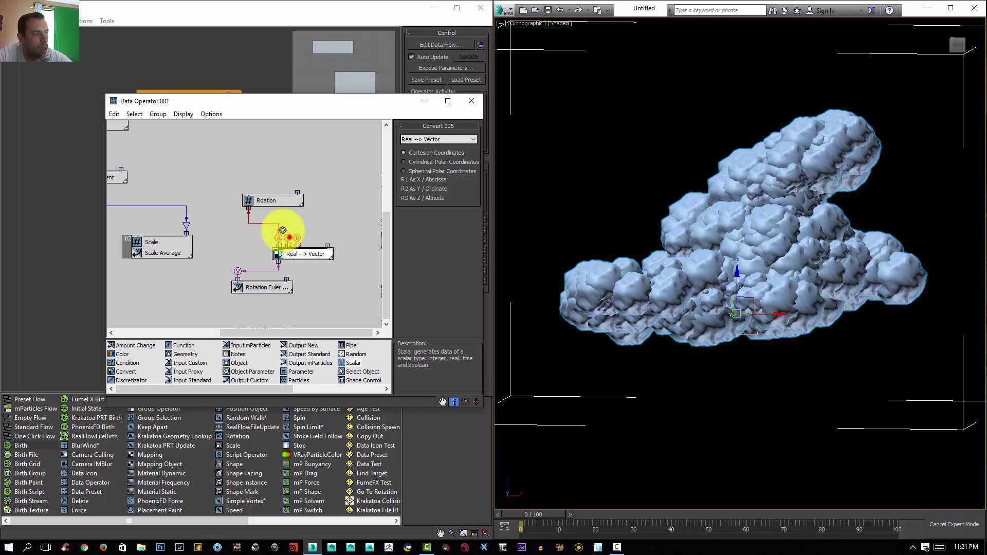
pyautogui.moveTo(249, 210); pyautogui.dragTo(288, 238)
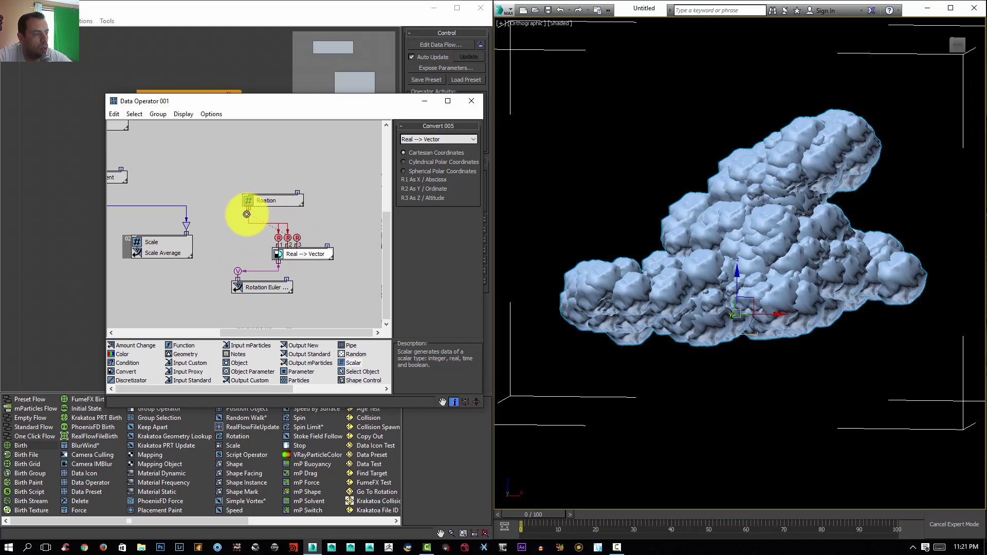
# Set the Roation scalar's value to 3.93.
pyautogui.click(282, 203)
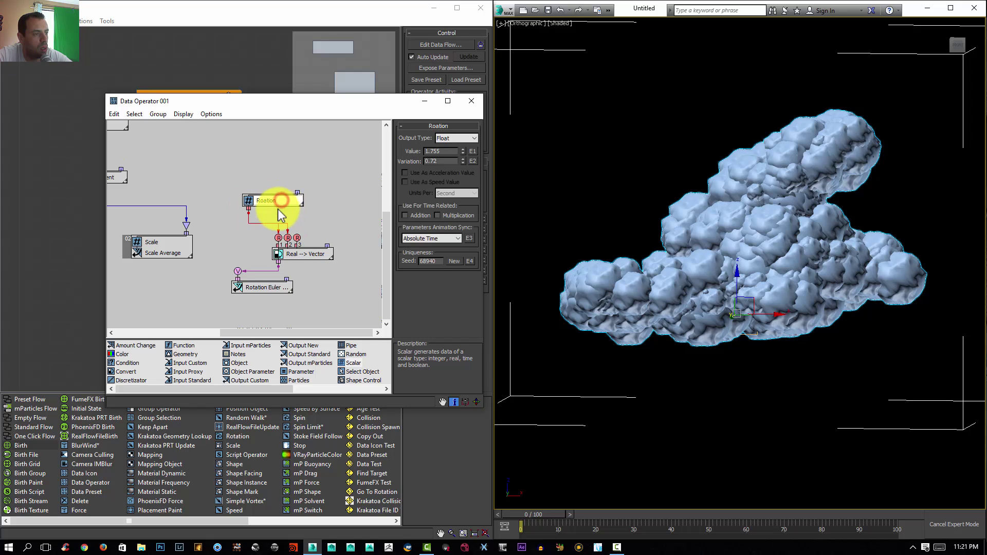
pyautogui.click(462, 149)
pyautogui.moveTo(463, 115); pyautogui.dragTo(479, 93)
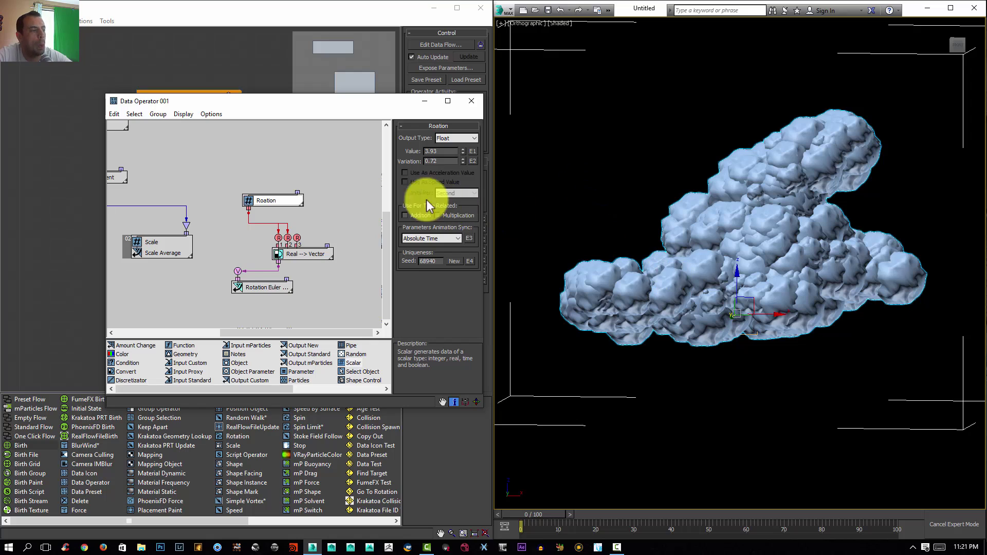
pyautogui.moveTo(309, 266); pyautogui.dragTo(345, 262, button='middle')
pyautogui.click(297, 285)
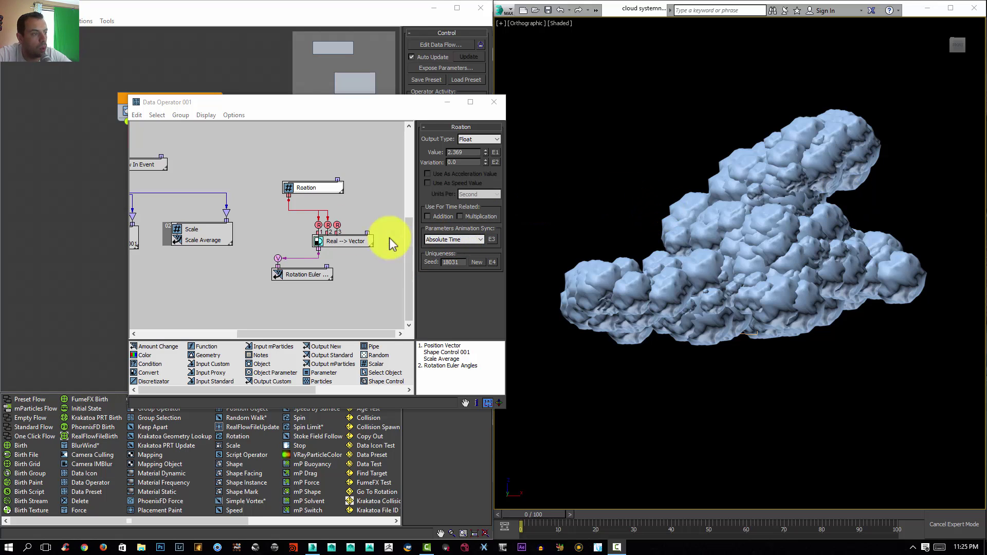
# Delete the Roation scalar and the Real --> Vector converter, keeping only the Rotation Euler output.
pyautogui.moveTo(353, 162); pyautogui.dragTo(302, 248)
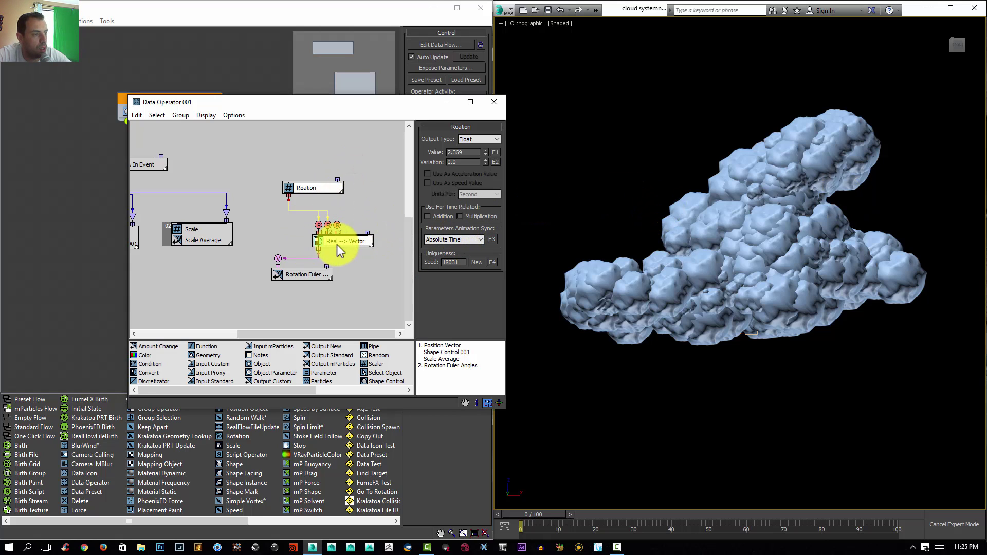
pyautogui.press('Delete')
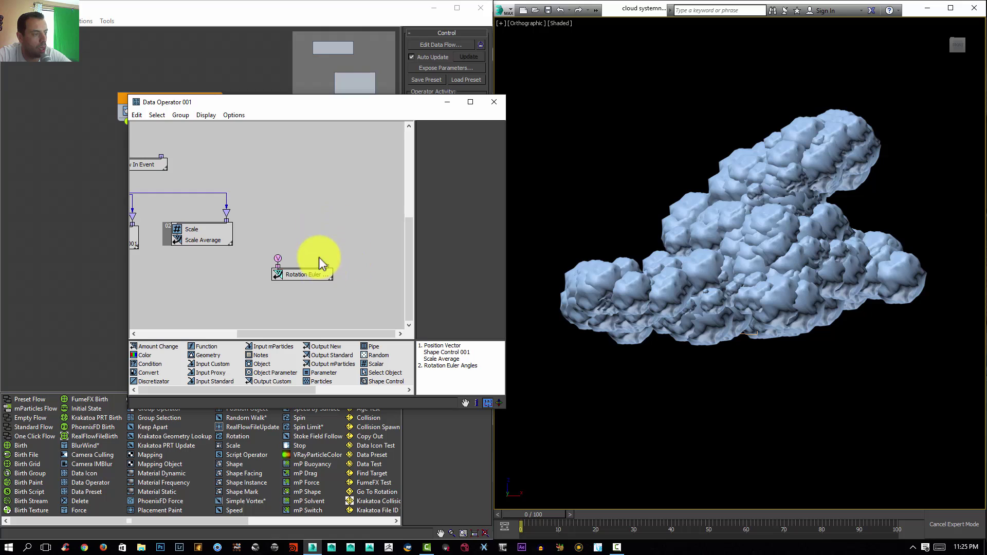
pyautogui.moveTo(319, 257); pyautogui.dragTo(337, 251, button='middle')
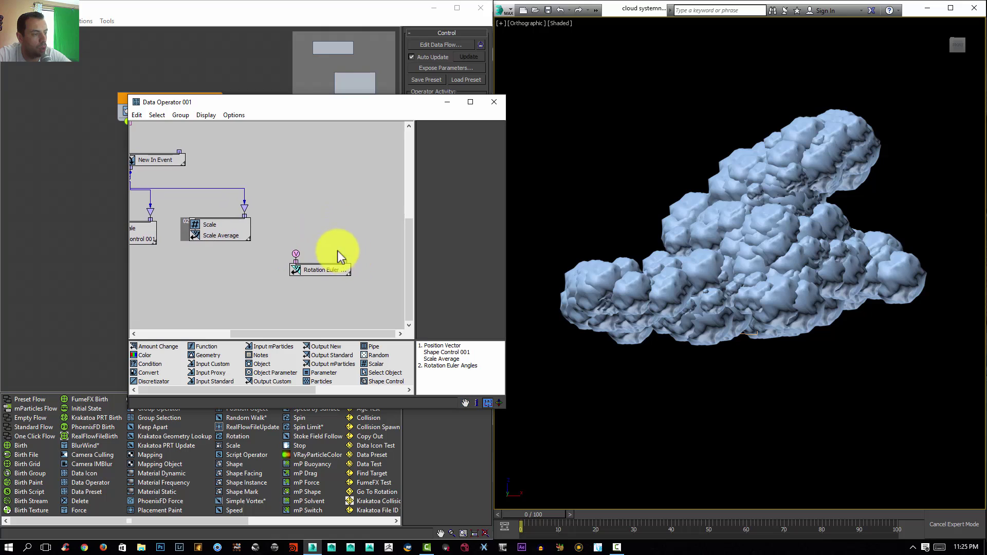
# Add a Random suboperator to the data flow and place it just above the Rotation Euler output.
pyautogui.rightClick(329, 208)
pyautogui.click(368, 240)
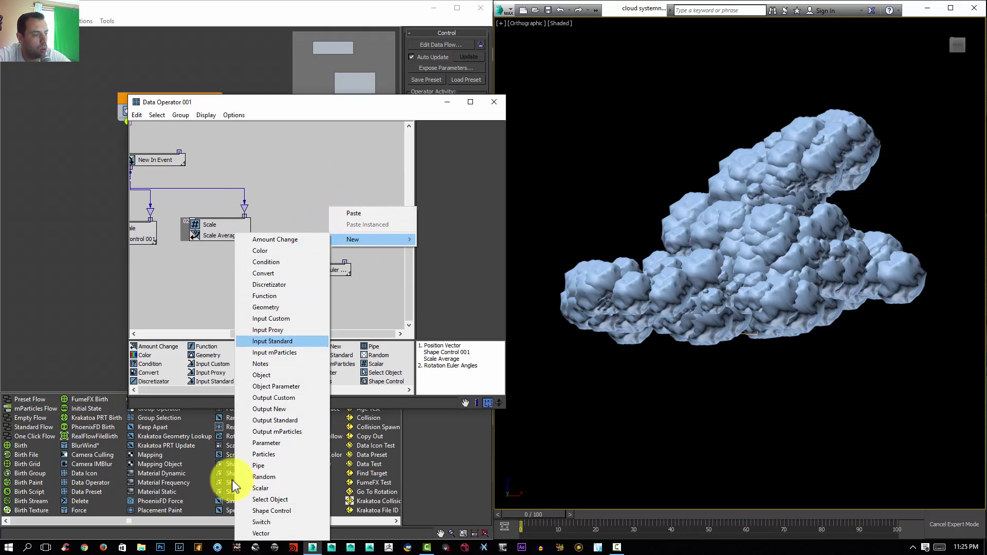
pyautogui.click(264, 477)
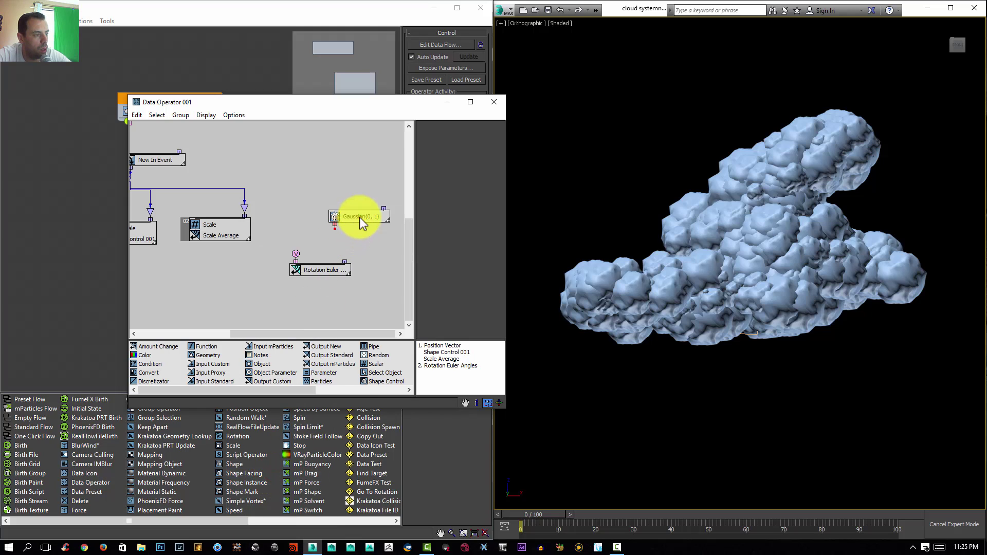
pyautogui.moveTo(359, 217); pyautogui.dragTo(340, 215)
# Set the new Random suboperator's output type to Vector and feed it into the Rotation Euler output.
pyautogui.click(448, 159)
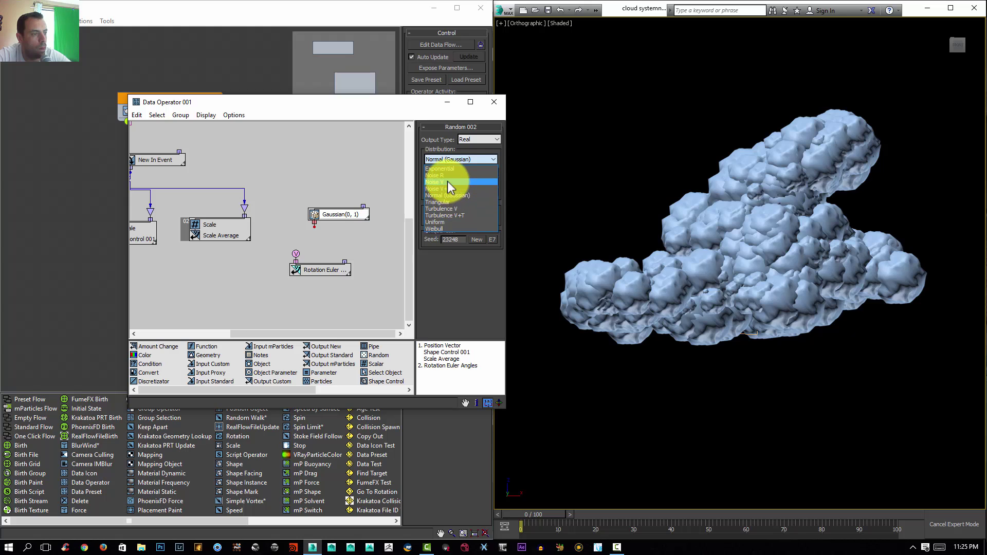
pyautogui.click(469, 140)
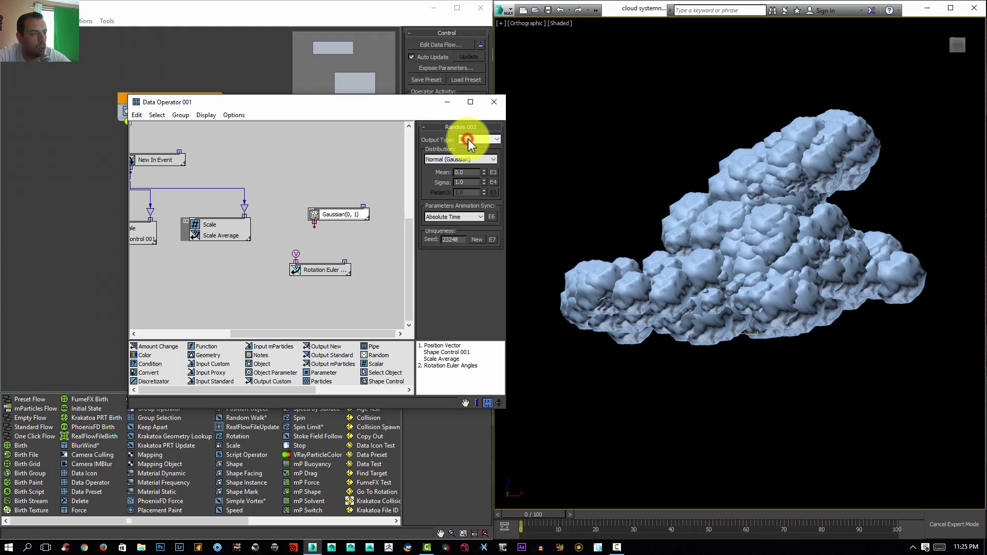
pyautogui.click(468, 161)
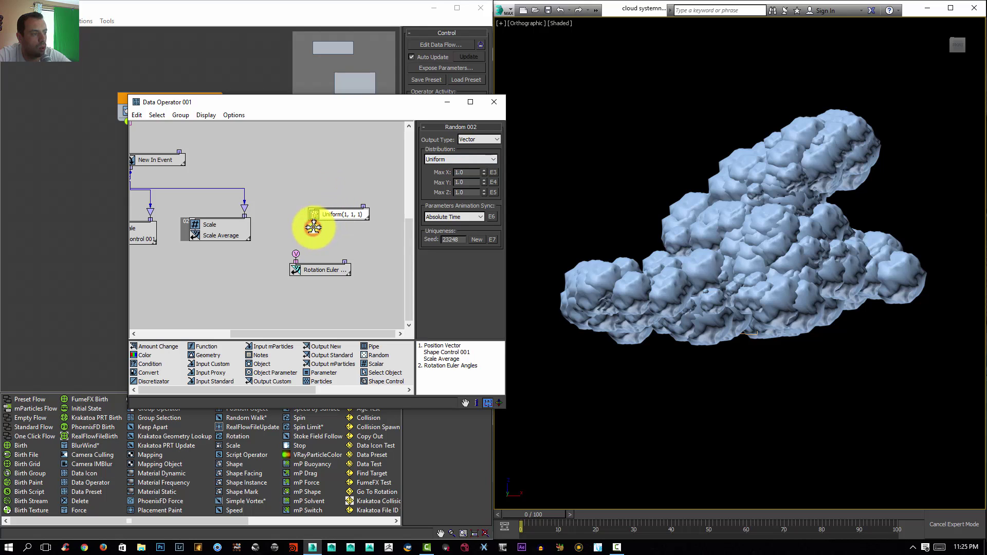
pyautogui.moveTo(313, 227); pyautogui.dragTo(283, 239)
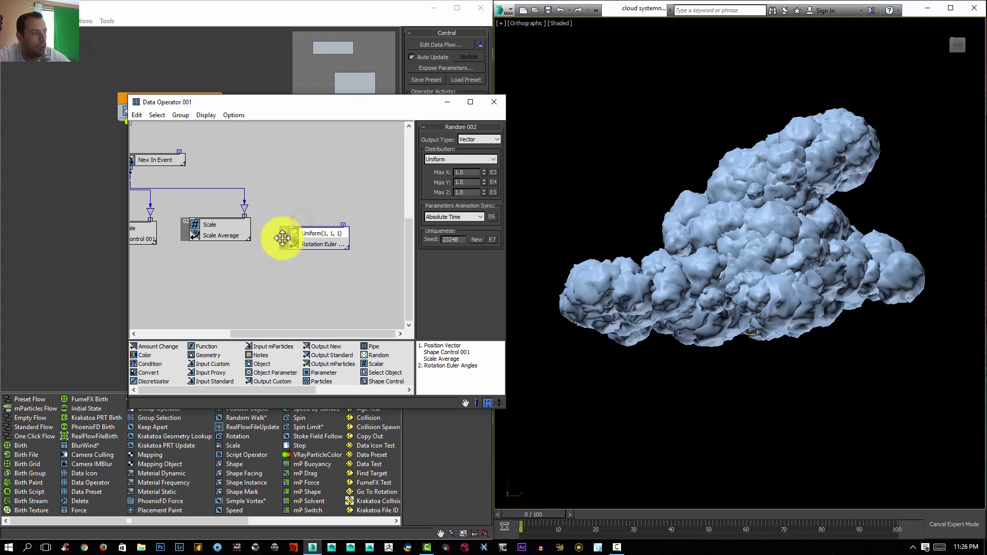
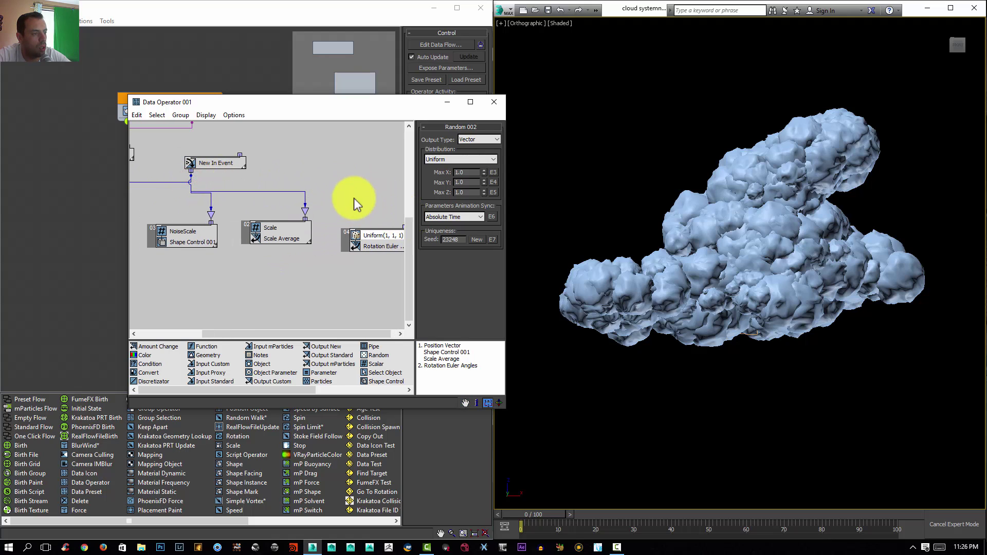
# Connect New In Event to the condition input of the Rotation Euler stack and rearrange the NoiseScale, Scale and rotation stacks.
pyautogui.moveTo(353, 204); pyautogui.dragTo(300, 187, button='middle')
pyautogui.moveTo(133, 161); pyautogui.dragTo(346, 205)
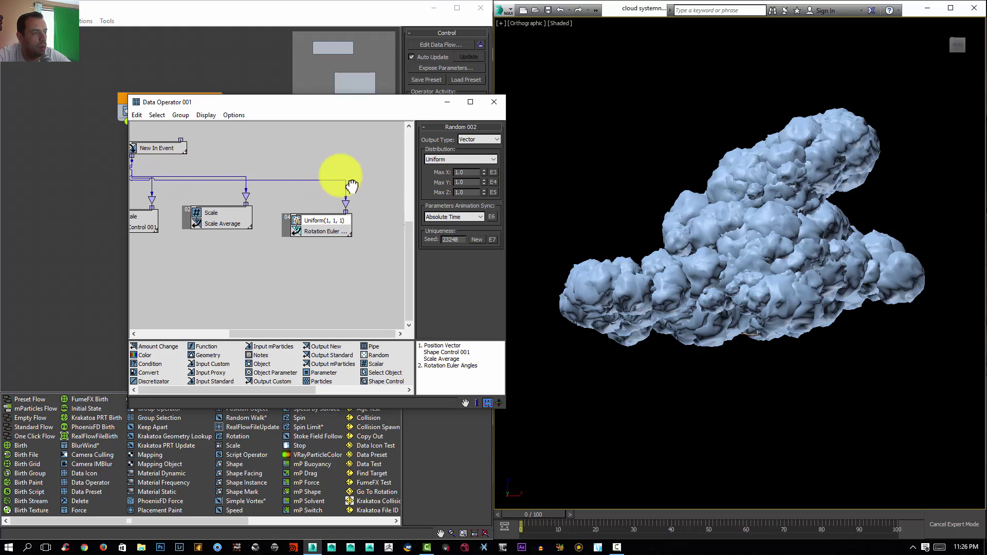
pyautogui.moveTo(319, 177); pyautogui.dragTo(395, 170, button='middle')
pyautogui.moveTo(208, 216); pyautogui.dragTo(186, 208)
pyautogui.moveTo(262, 213); pyautogui.dragTo(191, 246)
pyautogui.moveTo(364, 215); pyautogui.dragTo(311, 234)
pyautogui.moveTo(339, 162); pyautogui.dragTo(426, 155, button='middle')
pyautogui.moveTo(244, 196); pyautogui.dragTo(282, 221, button='middle')
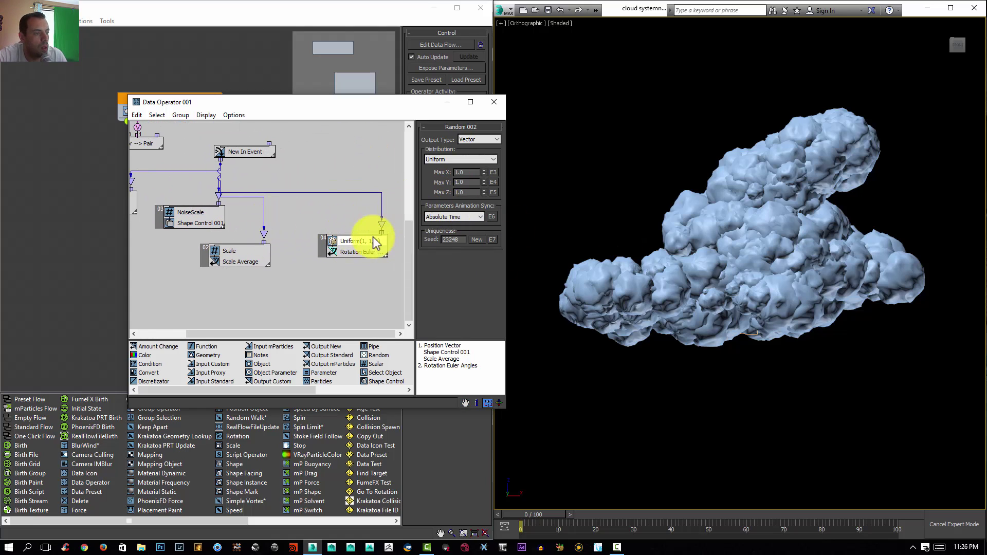
# Expose the Random Seed of the Uniform(1, 1, 1) suboperator as a parameter labelled RotSeed.
pyautogui.rightClick(359, 247)
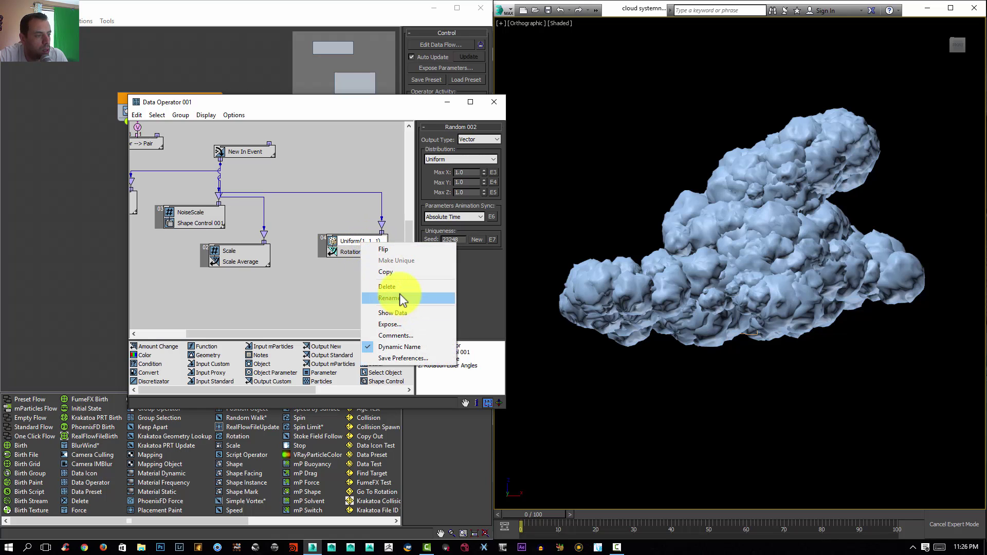
pyautogui.click(390, 324)
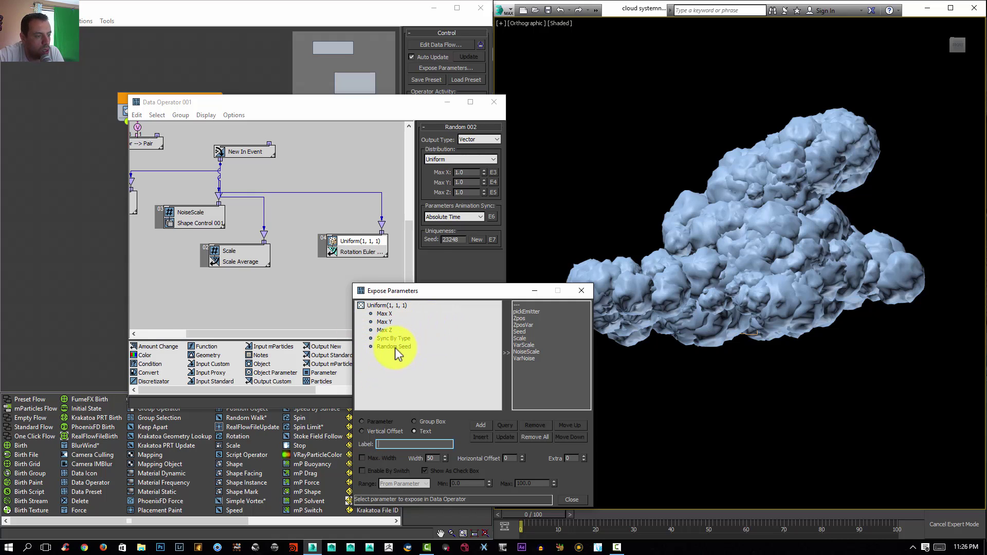
pyautogui.click(426, 443)
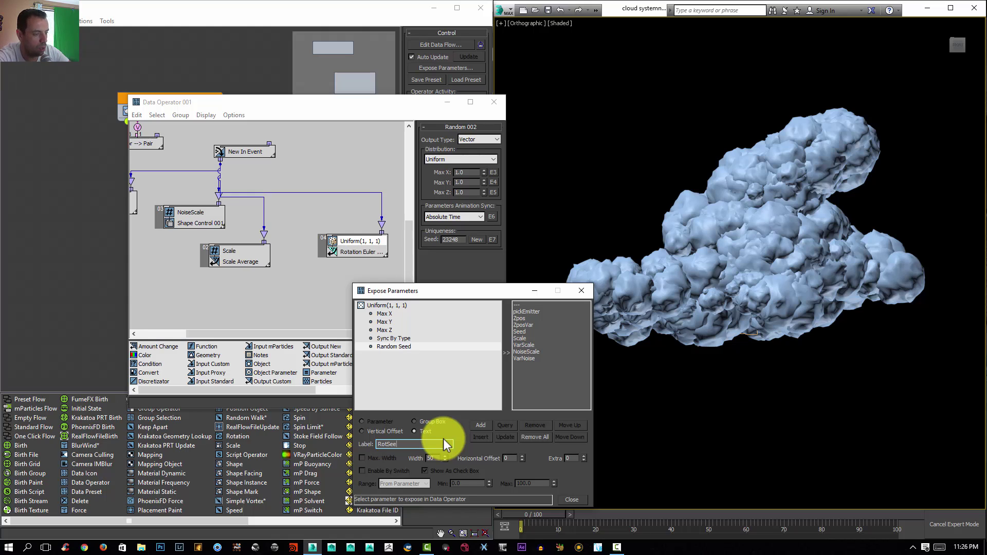
pyautogui.click(483, 425)
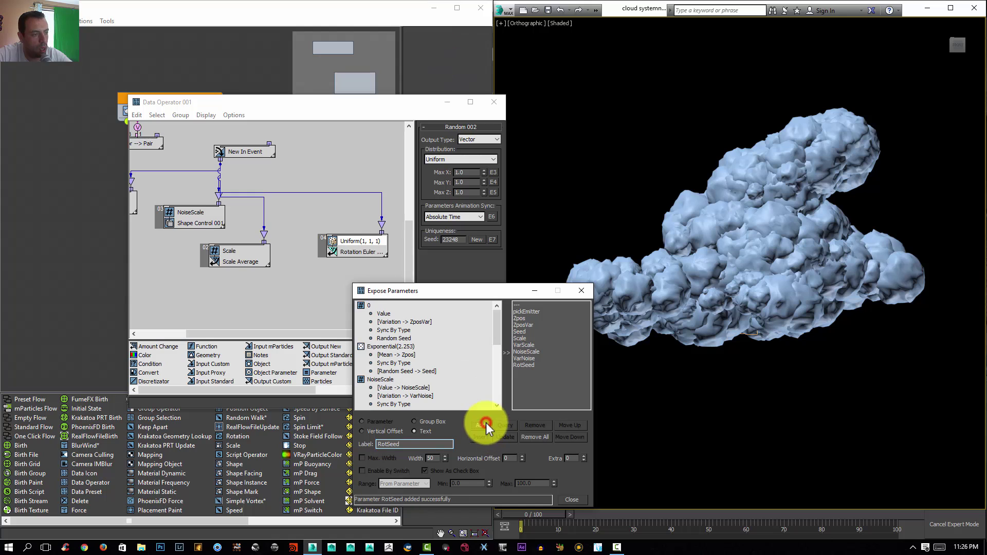
pyautogui.click(582, 504)
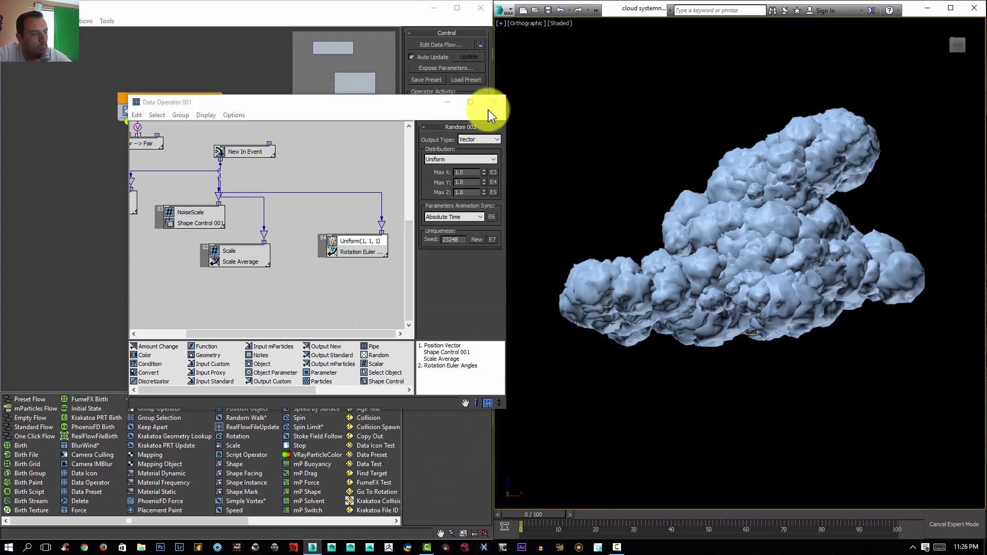
# Give the Rotation Euler Angles output execution order 1 and priority order 4, and close the data flow.
pyautogui.click(449, 365)
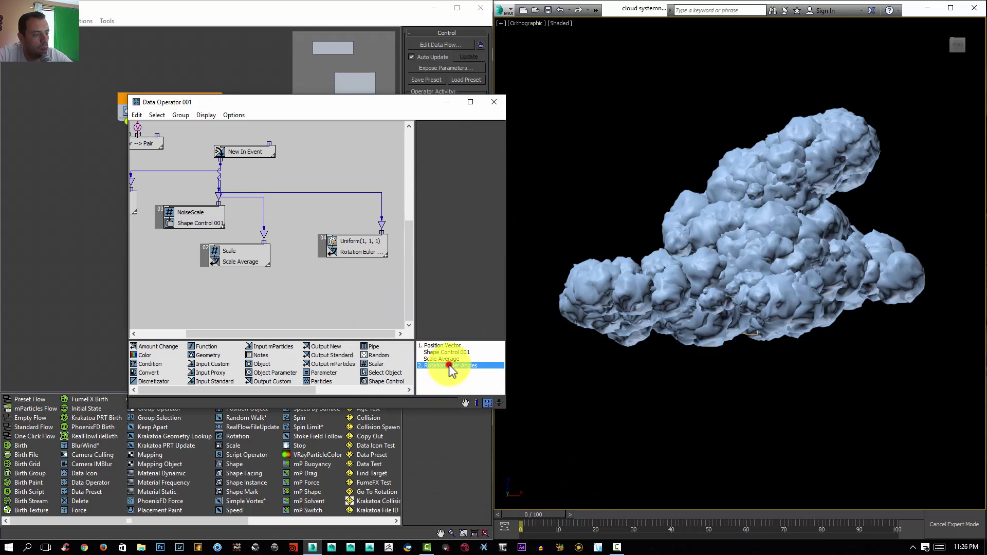
pyautogui.moveTo(492, 251); pyautogui.dragTo(504, 83)
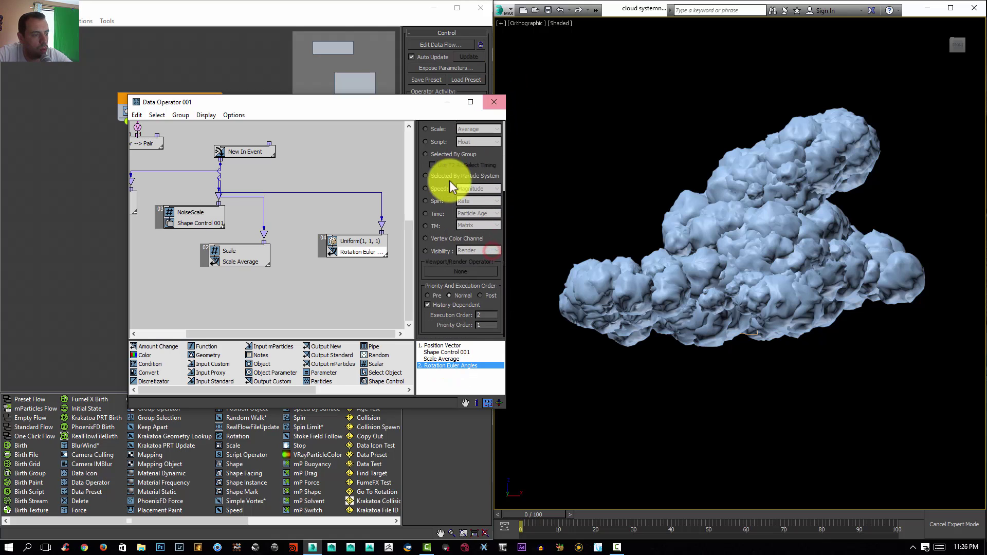
pyautogui.click(482, 317)
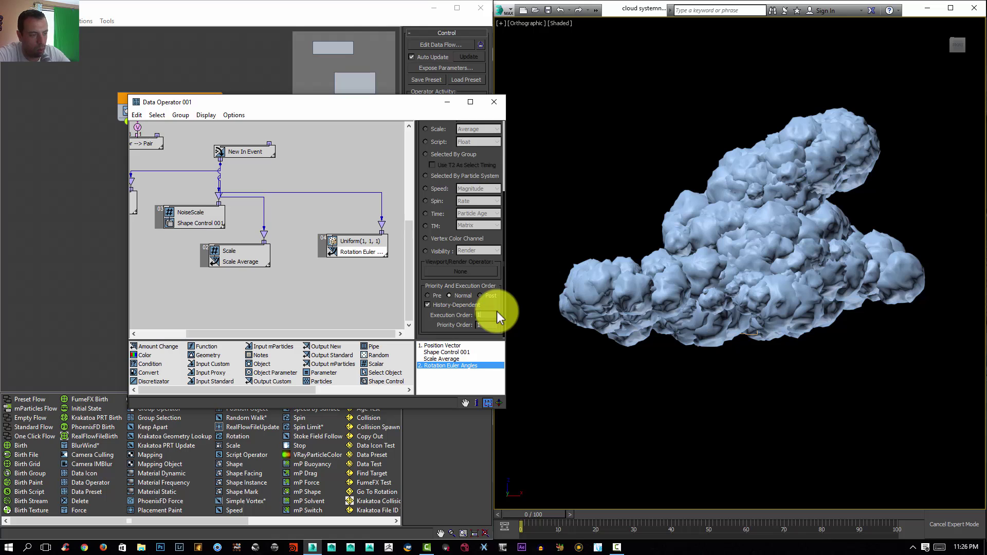
pyautogui.write('1')
pyautogui.press('Tab')
pyautogui.write('4')
pyautogui.press('Return')
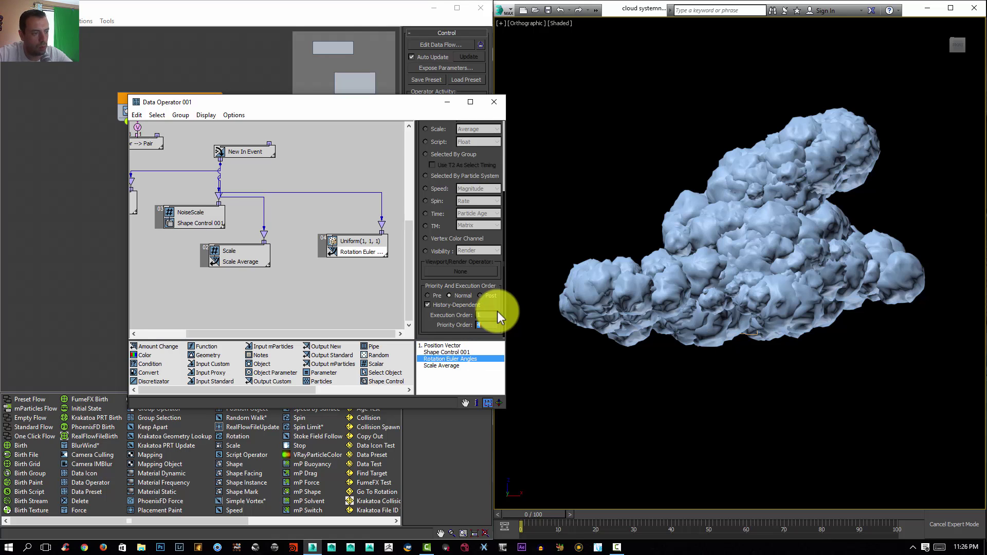
pyautogui.click(439, 346)
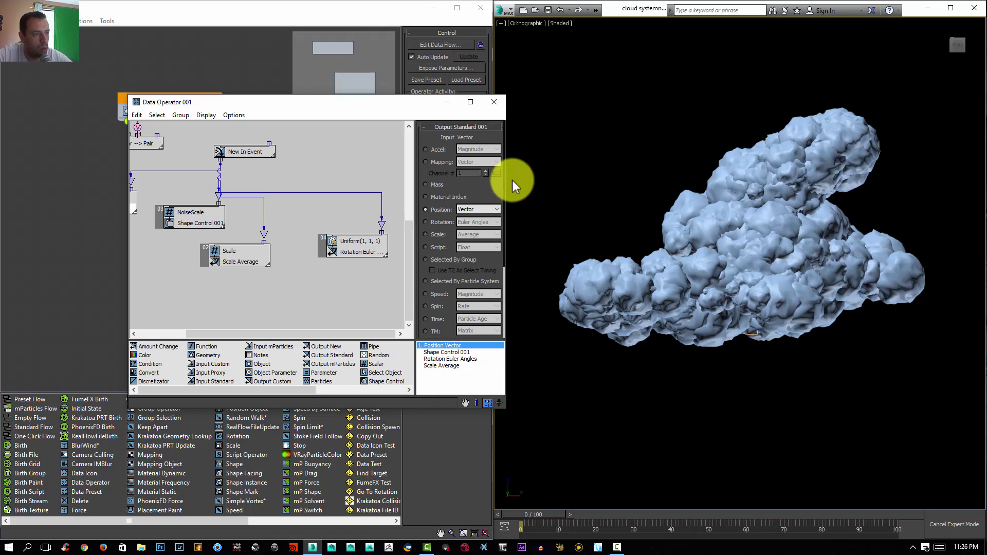
pyautogui.click(498, 103)
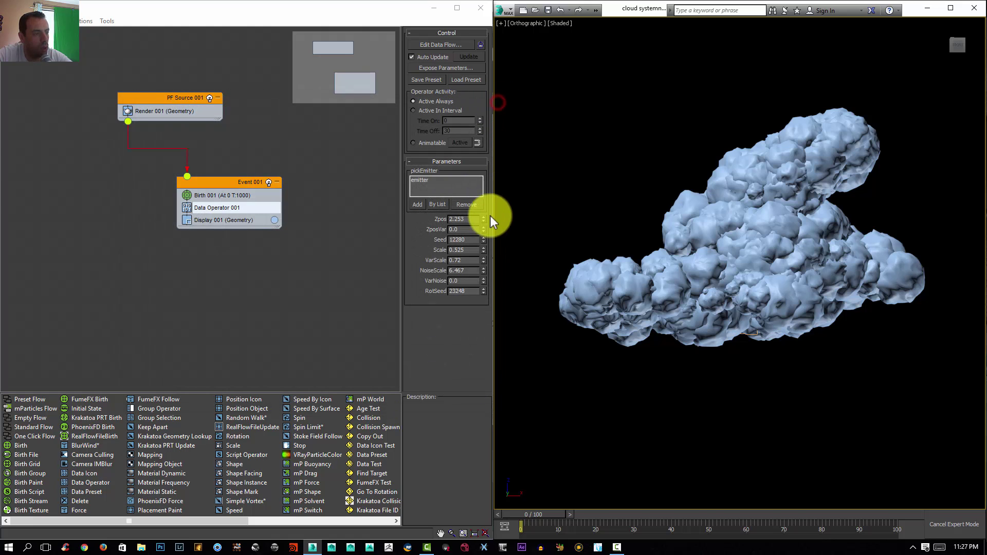
# Set RotSeed to 23265 and inspect the randomly rotated cloud particles in the Front view.
pyautogui.click(483, 289)
pyautogui.moveTo(483, 289); pyautogui.dragTo(482, 287)
pyautogui.keyDown('alt'); pyautogui.moveTo(741, 242); pyautogui.dragTo(753, 273, button='middle'); pyautogui.keyUp('alt')
pyautogui.press('f')
pyautogui.scroll(1, 789, 212)
pyautogui.scroll(1, 789, 211)
pyautogui.scroll(-1, 760, 254)
pyautogui.scroll(1, 746, 255)
pyautogui.moveTo(749, 286); pyautogui.dragTo(804, 283, button='middle')
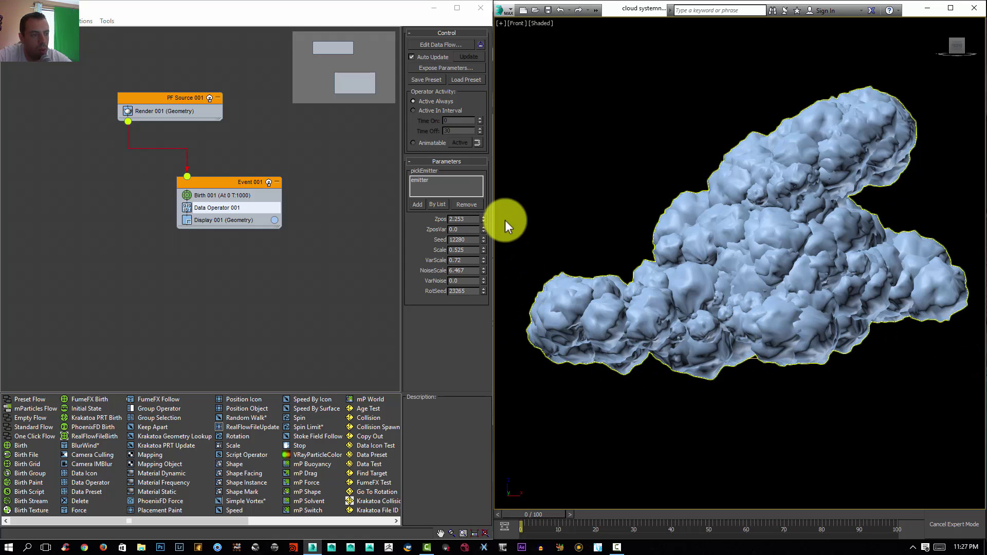
# Raise Zpos to 11.827 to spread the particles farther out, and check the whole cloud in the Front view.
pyautogui.moveTo(484, 217)
pyautogui.mouseDown()
pyautogui.moveTo(511, 110)
pyautogui.moveTo(538, 55)
pyautogui.moveTo(565, 525)
pyautogui.mouseUp()
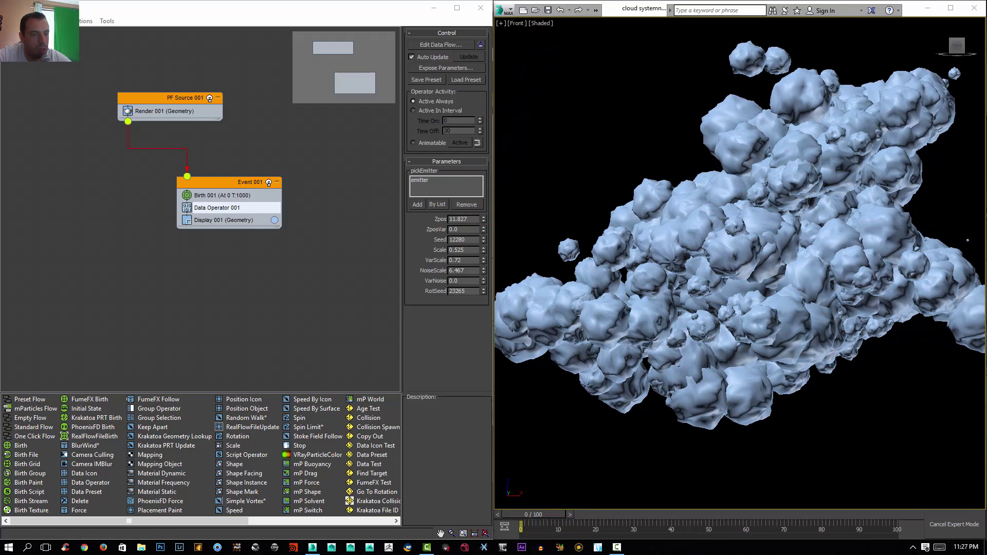
pyautogui.scroll(-2, 709, 322)
pyautogui.moveTo(709, 322); pyautogui.dragTo(776, 368, button='middle')
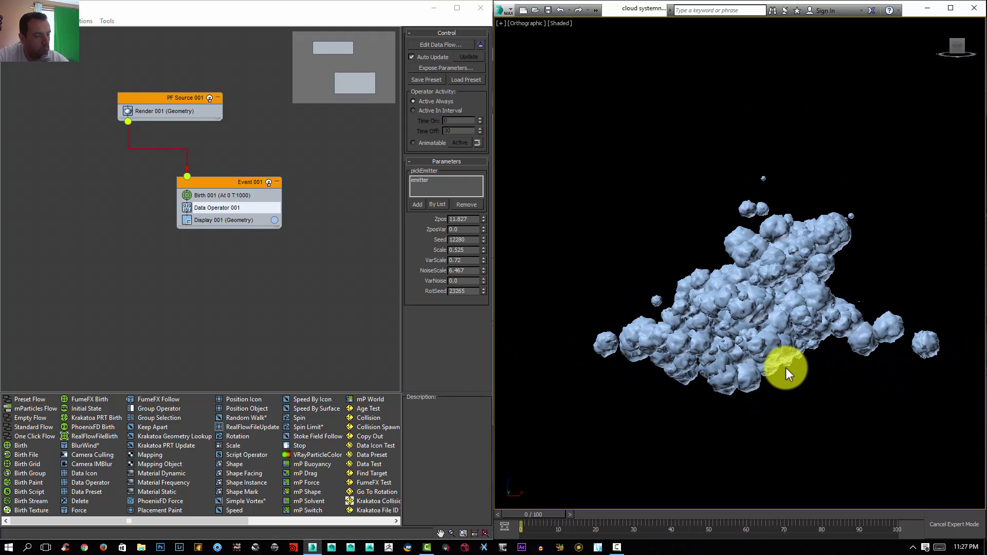
pyautogui.press('f')
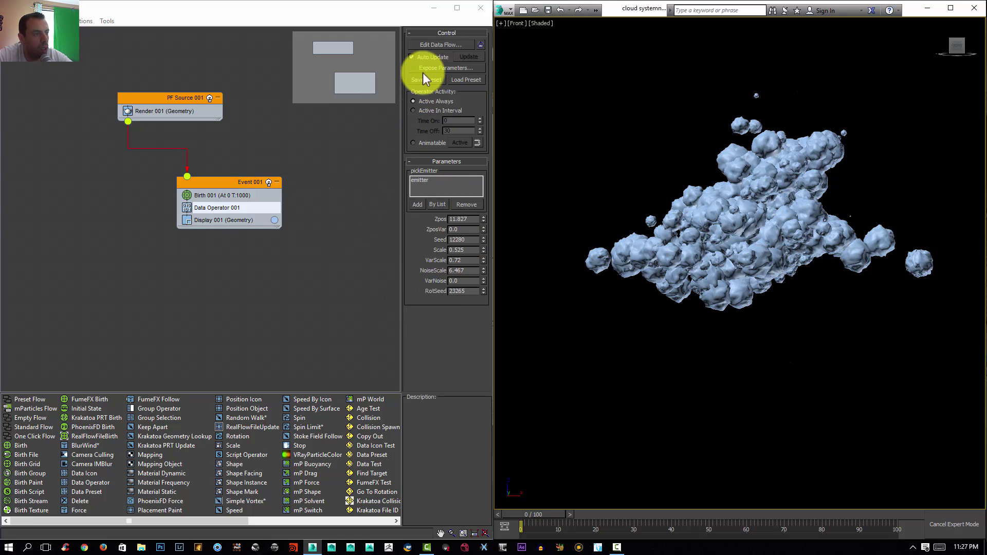
# Reopen the data flow and add an Input Standard suboperator below the Position Vector stack.
pyautogui.click(435, 45)
pyautogui.moveTo(315, 260); pyautogui.dragTo(191, 276, button='middle')
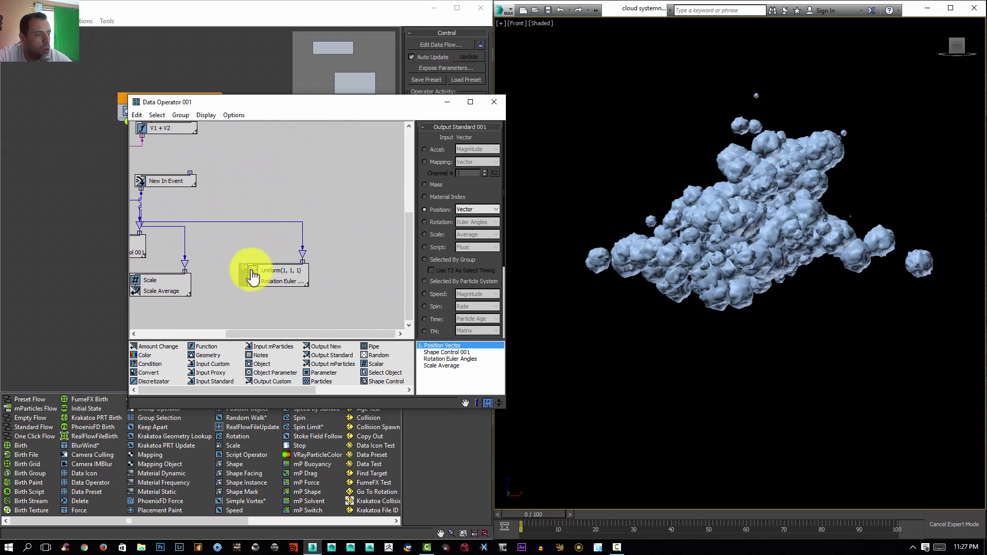
pyautogui.moveTo(244, 272); pyautogui.dragTo(239, 281)
pyautogui.moveTo(239, 204); pyautogui.dragTo(279, 215, button='middle')
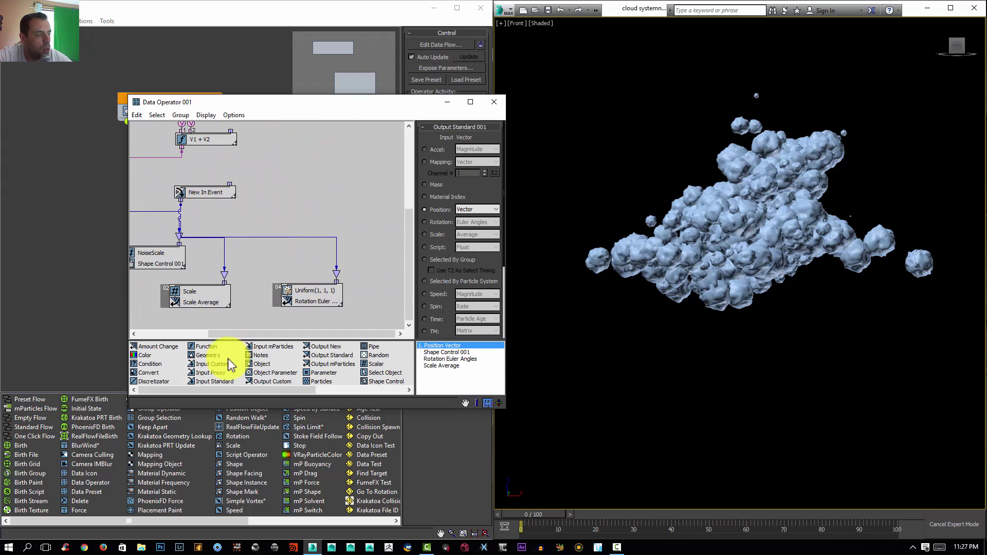
pyautogui.moveTo(245, 278); pyautogui.dragTo(463, 247, button='middle')
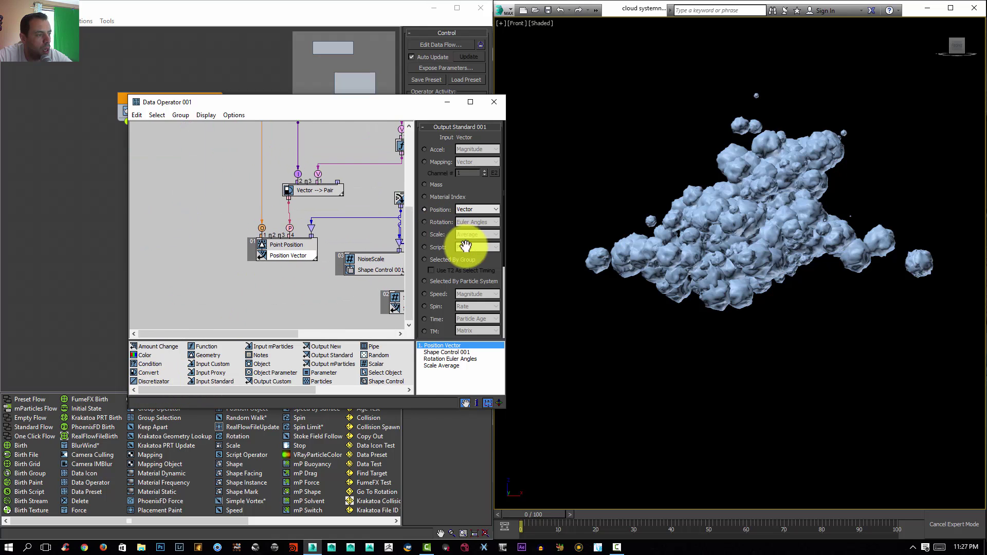
pyautogui.moveTo(279, 290); pyautogui.dragTo(296, 240, button='middle')
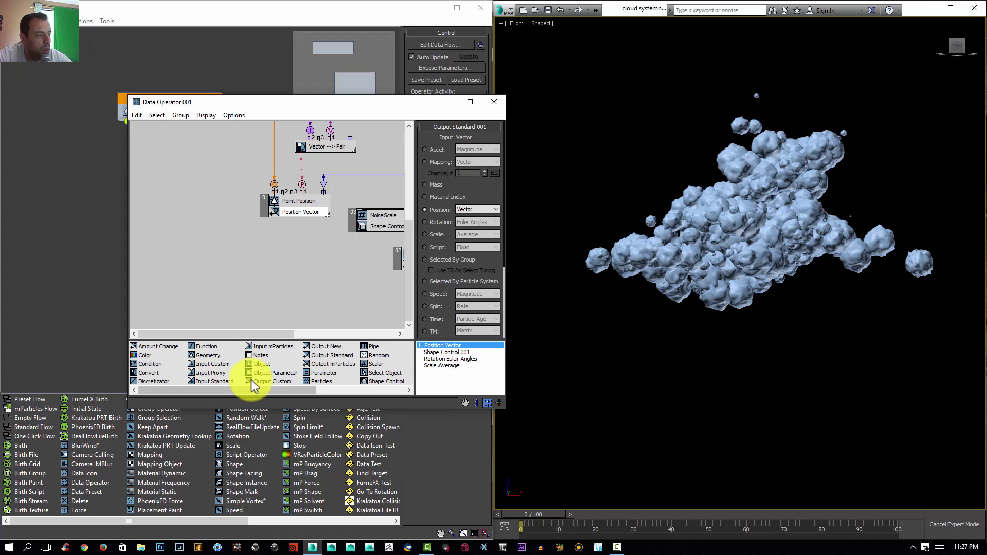
pyautogui.moveTo(209, 381); pyautogui.dragTo(186, 254)
pyautogui.click(225, 261)
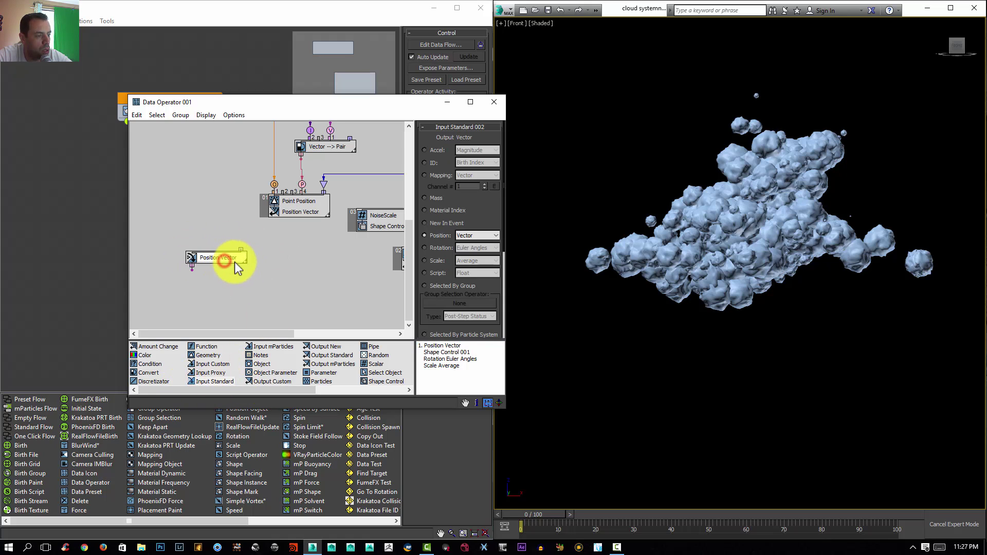
# Add an Amount Change suboperator below the new position input and set its type to Delete.
pyautogui.moveTo(214, 293); pyautogui.dragTo(211, 254, button='middle')
pyautogui.moveTo(150, 348); pyautogui.dragTo(204, 284)
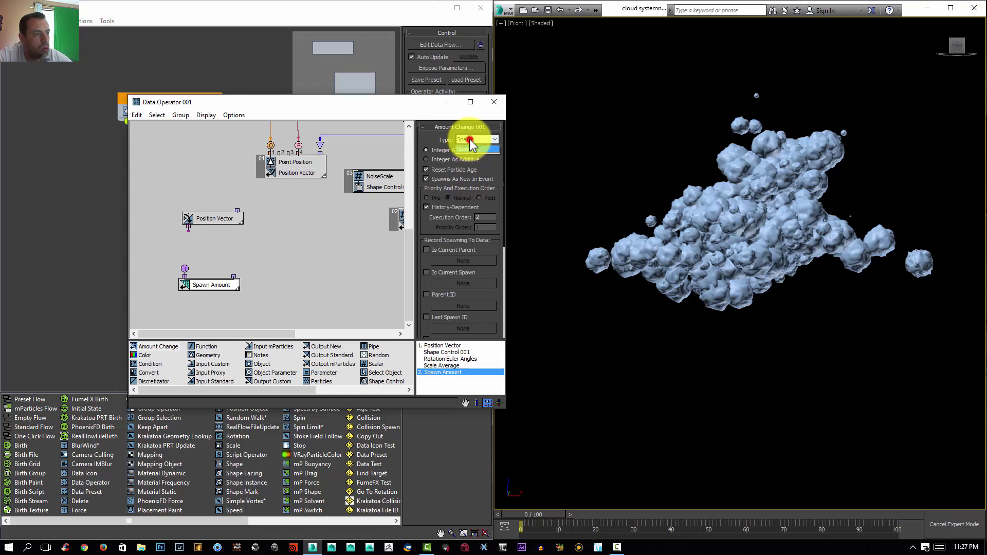
pyautogui.click(470, 141)
pyautogui.click(467, 149)
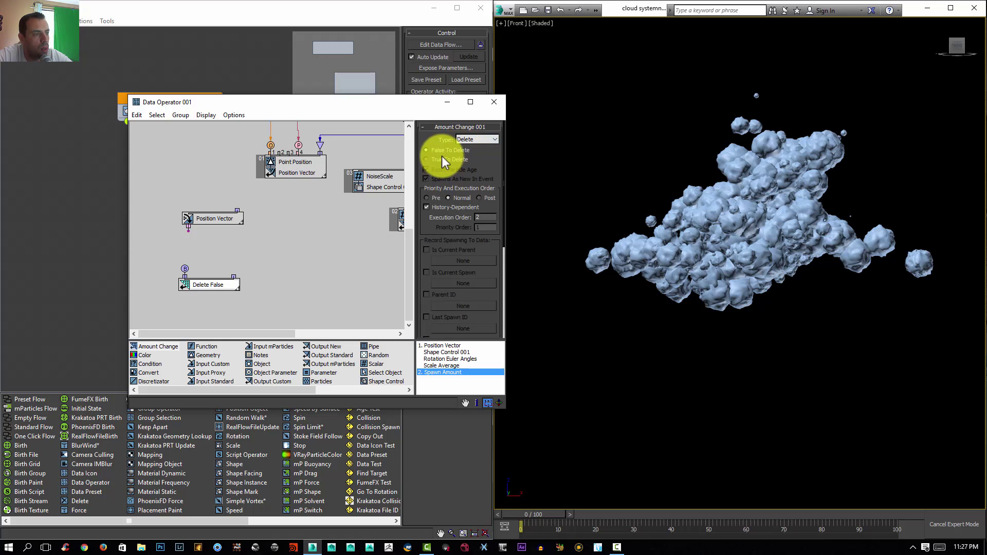
# Switch the new position input to Z Component and route it through a new Condition suboperator into Delete False.
pyautogui.click(215, 217)
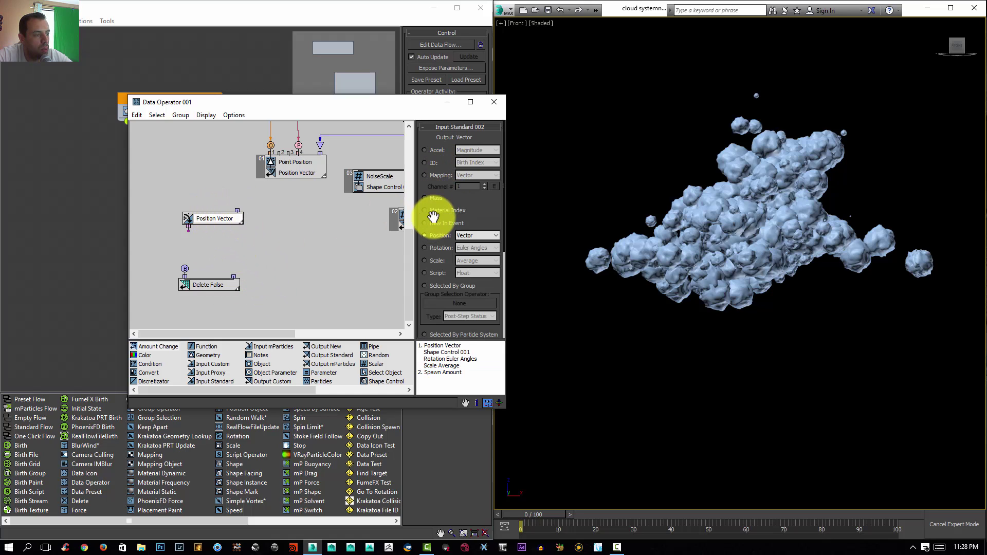
pyautogui.click(470, 265)
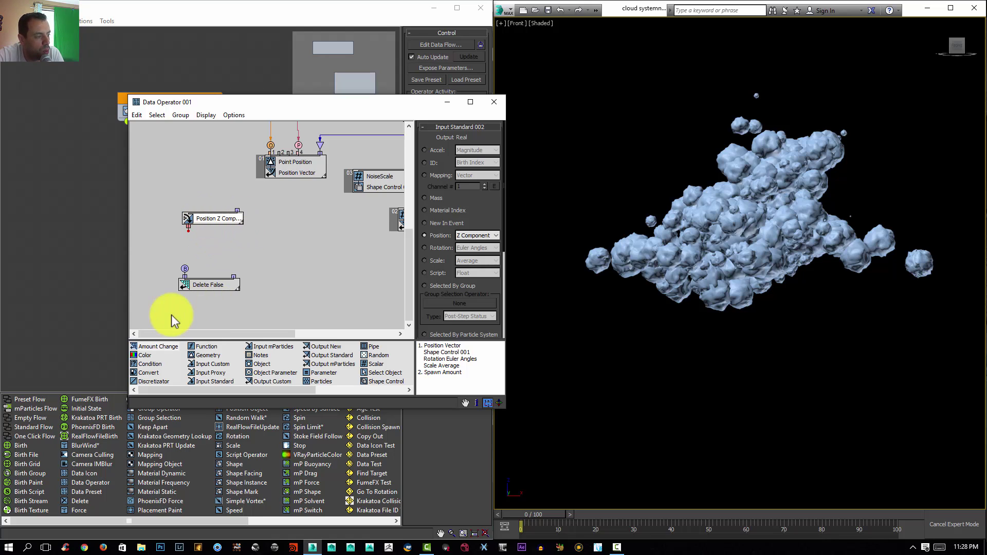
pyautogui.moveTo(150, 366); pyautogui.dragTo(188, 232)
pyautogui.moveTo(210, 285)
pyautogui.mouseDown()
pyautogui.moveTo(232, 294)
pyautogui.moveTo(220, 296)
pyautogui.mouseUp()
pyautogui.click(227, 251)
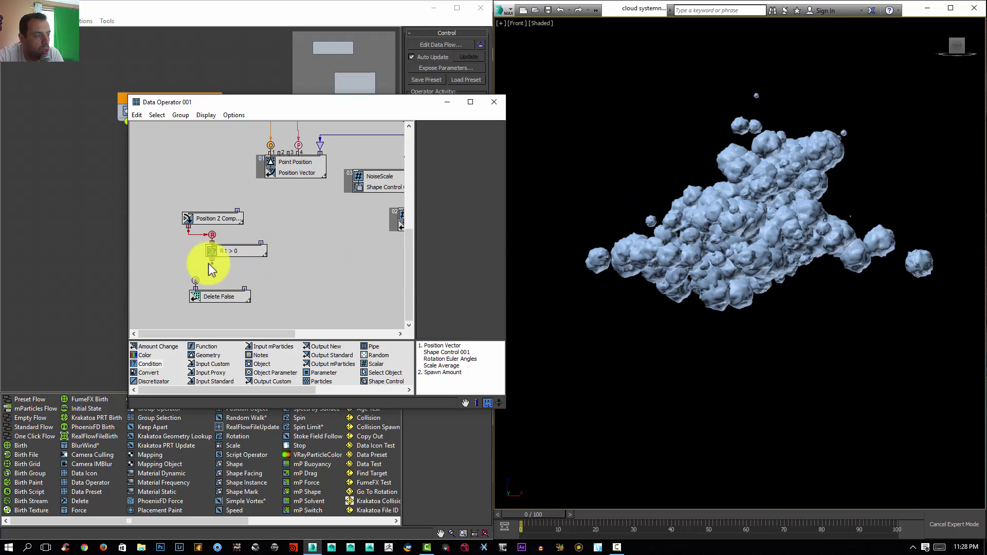
pyautogui.moveTo(212, 263); pyautogui.dragTo(195, 280)
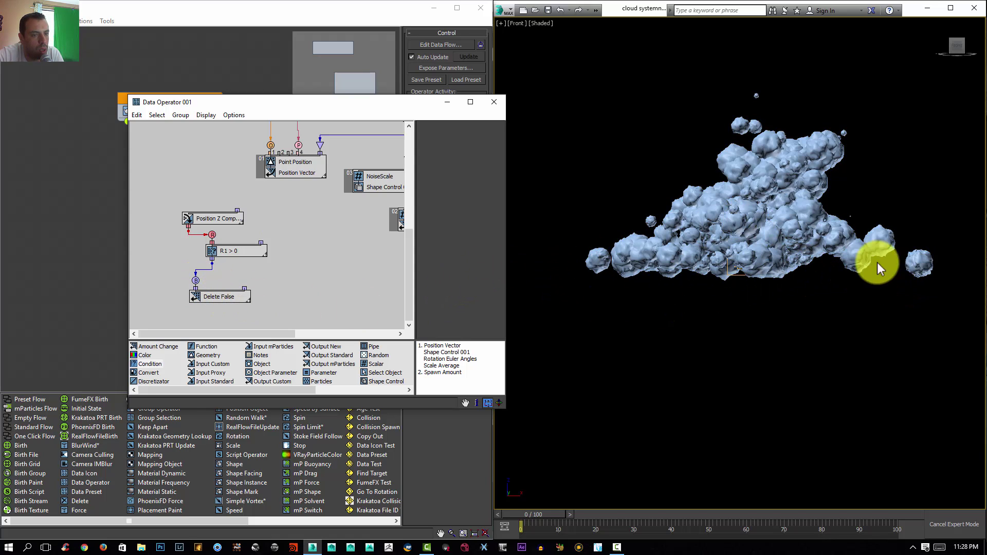
# Set the Condition's Is Greater Than Value A threshold to 6.87 to trim the underside of the cloud.
pyautogui.moveTo(761, 270); pyautogui.dragTo(752, 280, button='middle')
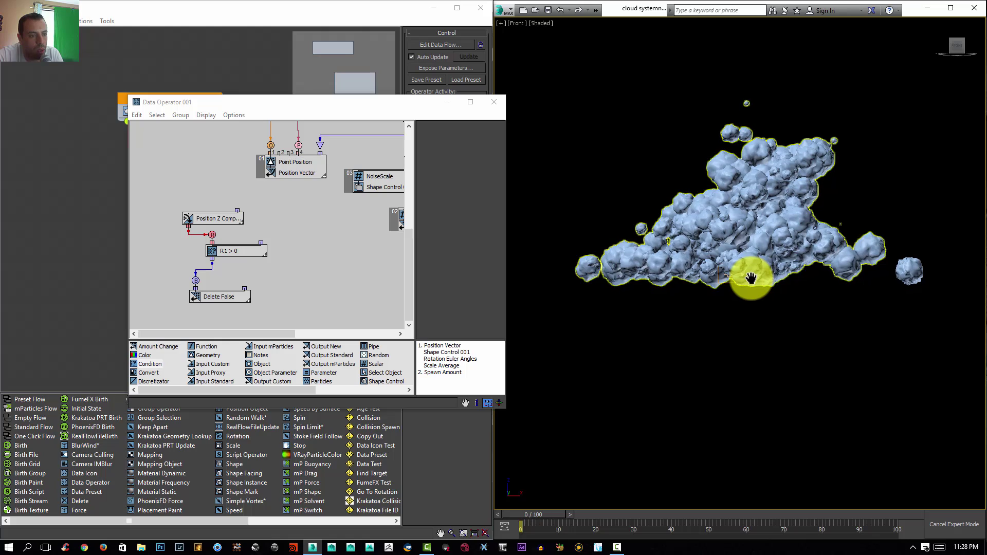
pyautogui.scroll(3, 688, 276)
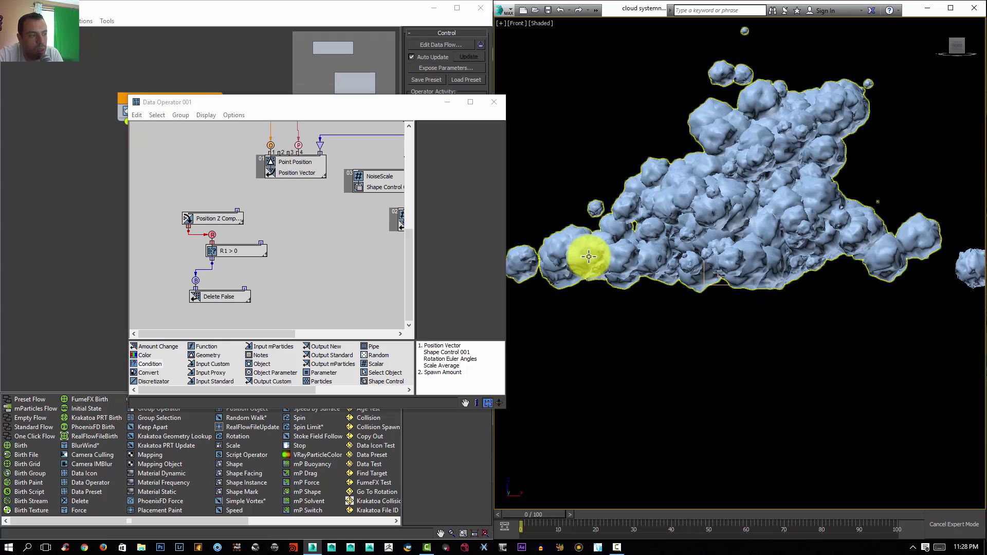
pyautogui.click(234, 250)
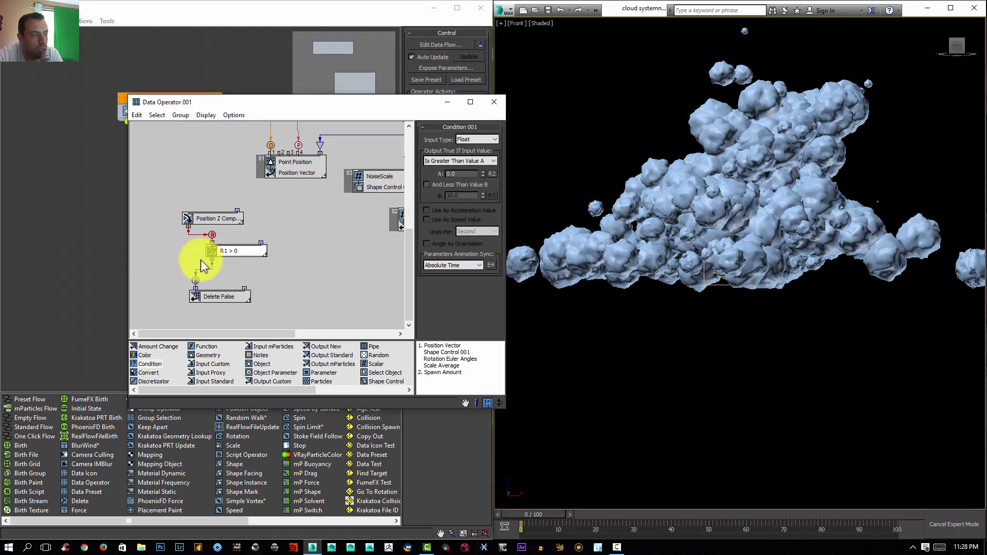
pyautogui.moveTo(483, 162); pyautogui.dragTo(673, 341)
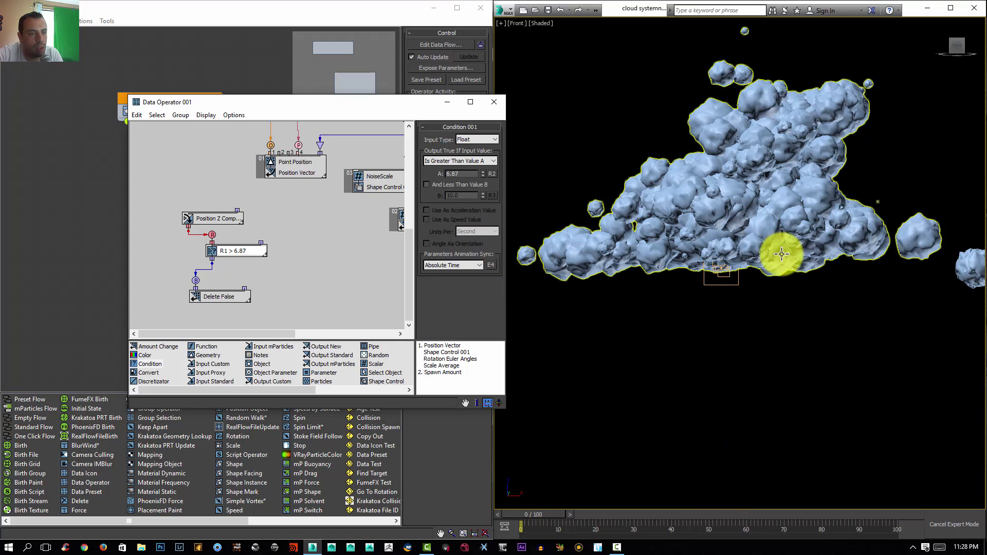
pyautogui.moveTo(826, 258); pyautogui.dragTo(813, 269, button='middle')
# Stack the Position Z Component input, the Condition and Delete False together and place them near the Scale stack.
pyautogui.moveTo(230, 250); pyautogui.dragTo(206, 279)
pyautogui.moveTo(207, 222); pyautogui.dragTo(275, 227)
pyautogui.moveTo(327, 233); pyautogui.dragTo(237, 223, button='middle')
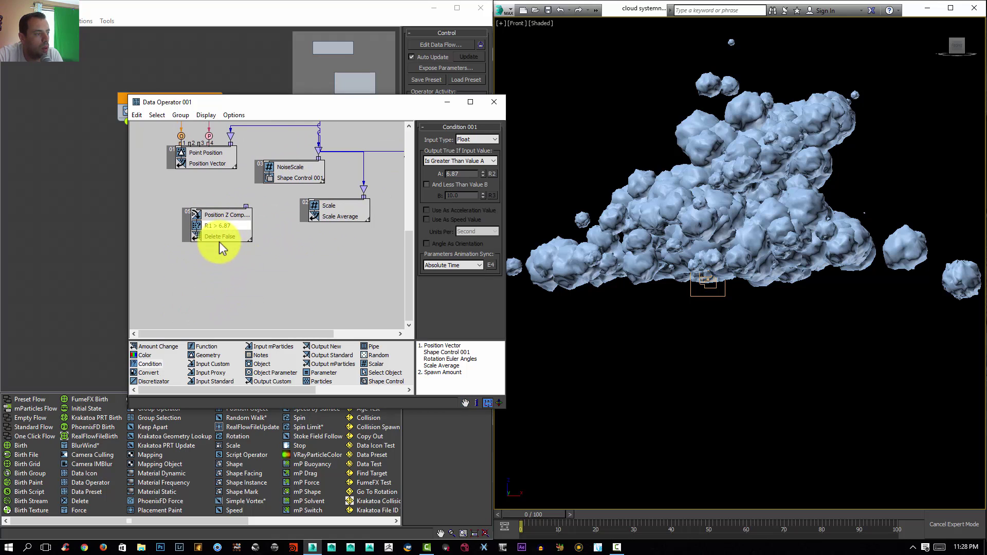
pyautogui.click(222, 239)
pyautogui.click(232, 215)
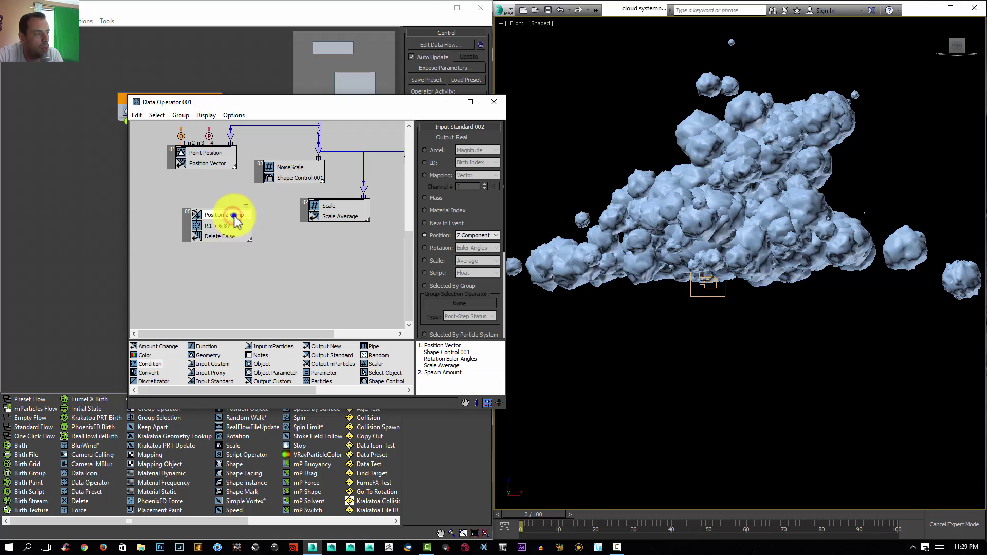
pyautogui.rightClick(232, 216)
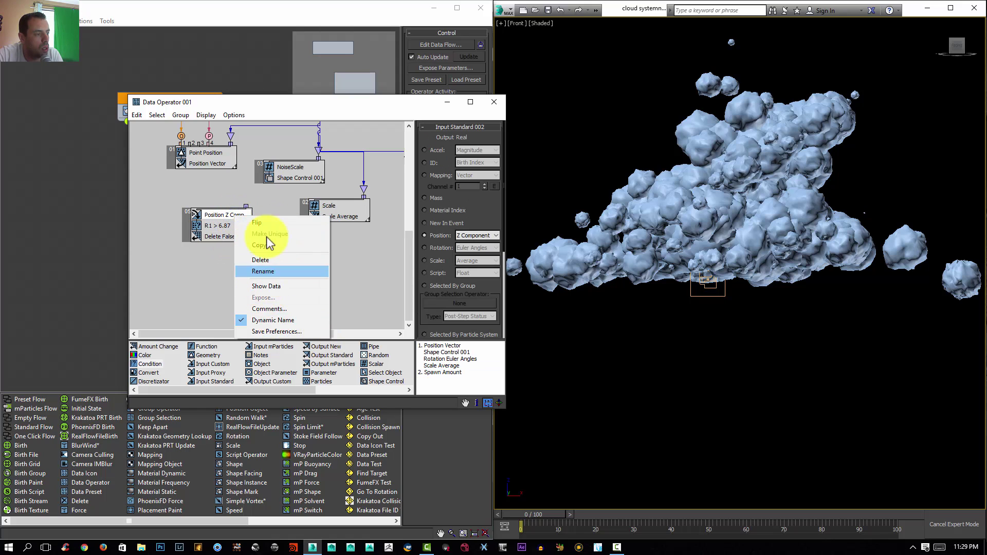
pyautogui.click(225, 224)
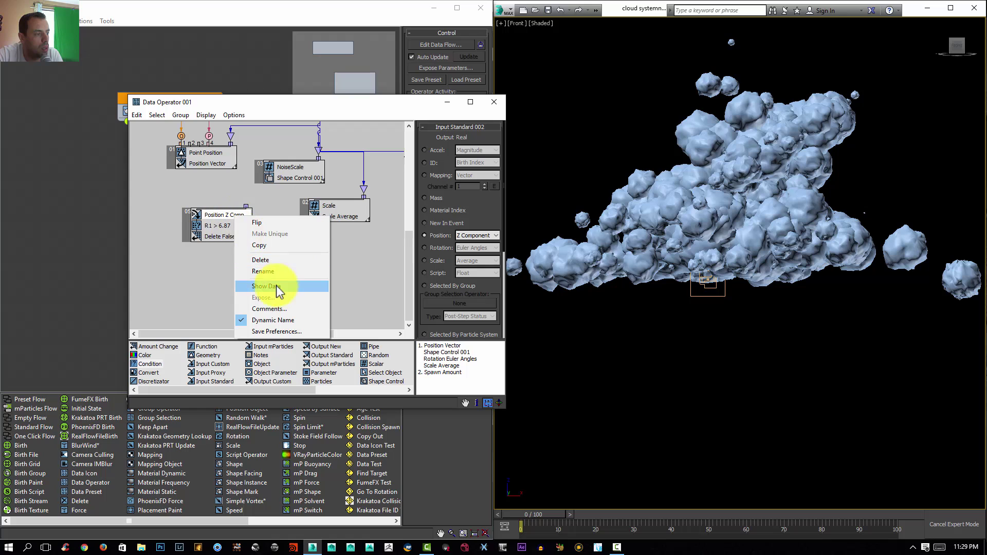
pyautogui.click(209, 264)
# Expose the Condition's Value A as a parameter labelled FlatLevel, and close the Data Operator's data flow window.
pyautogui.click(220, 226)
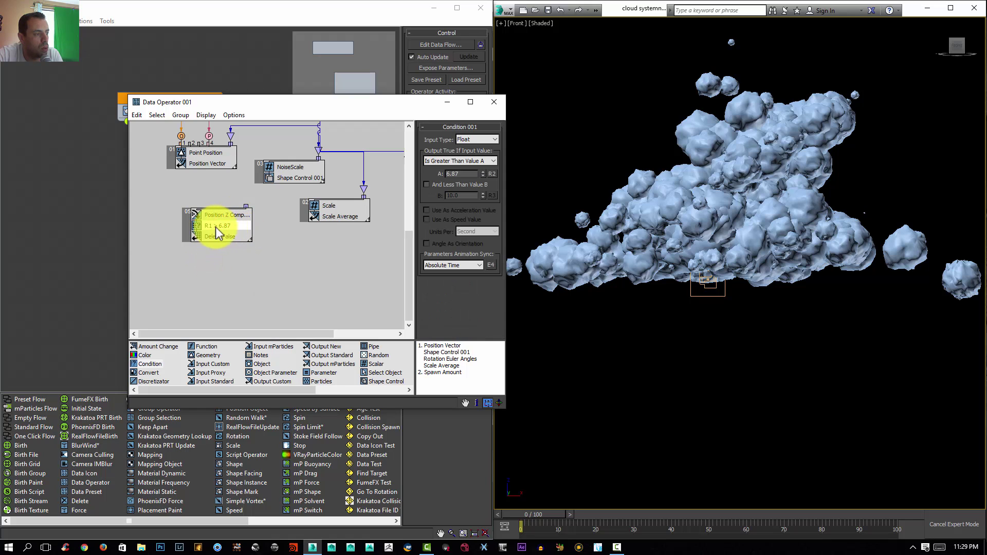
pyautogui.rightClick(218, 228)
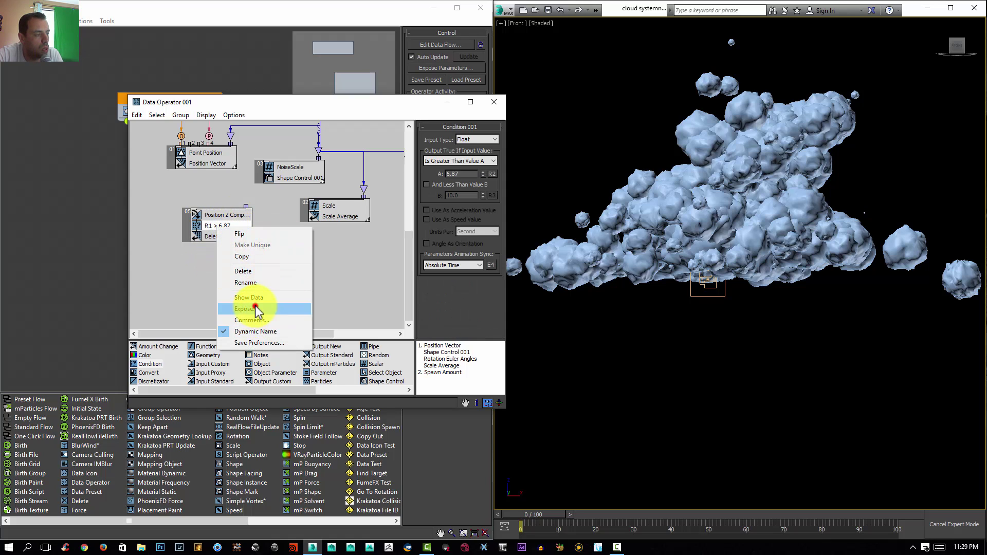
pyautogui.click(255, 307)
pyautogui.moveTo(321, 273); pyautogui.dragTo(357, 221)
pyautogui.click(286, 245)
pyautogui.click(296, 376)
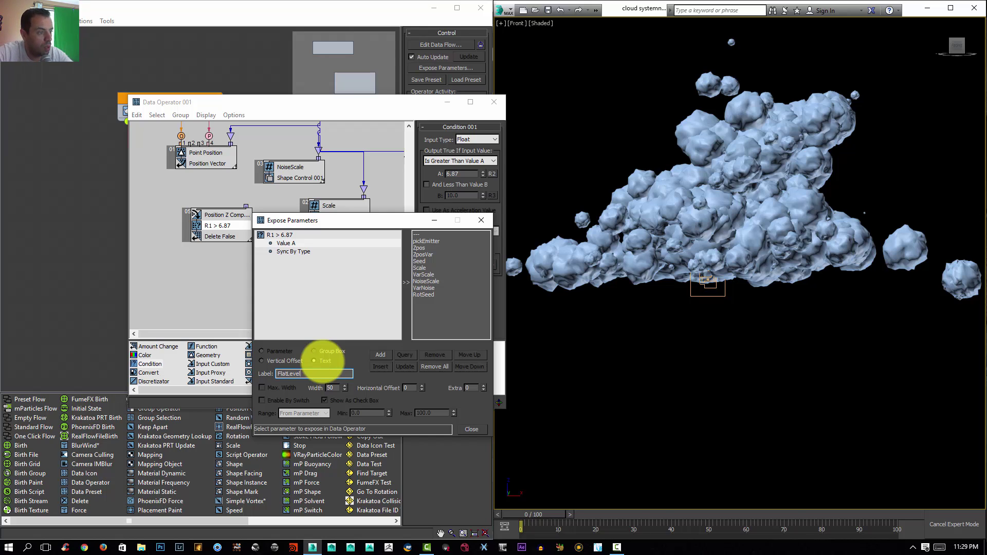
pyautogui.click(379, 354)
pyautogui.click(470, 431)
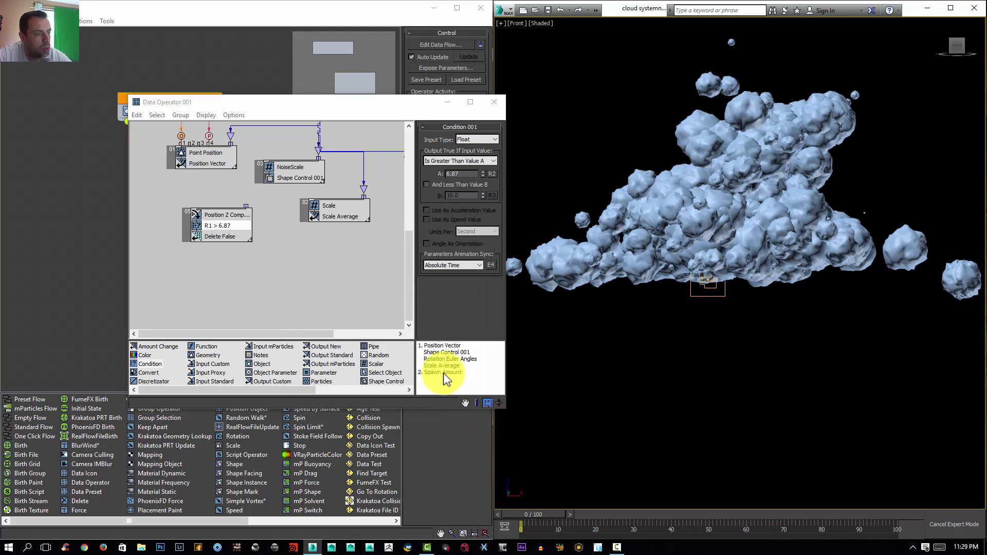
pyautogui.moveTo(291, 268); pyautogui.dragTo(293, 289, button='middle')
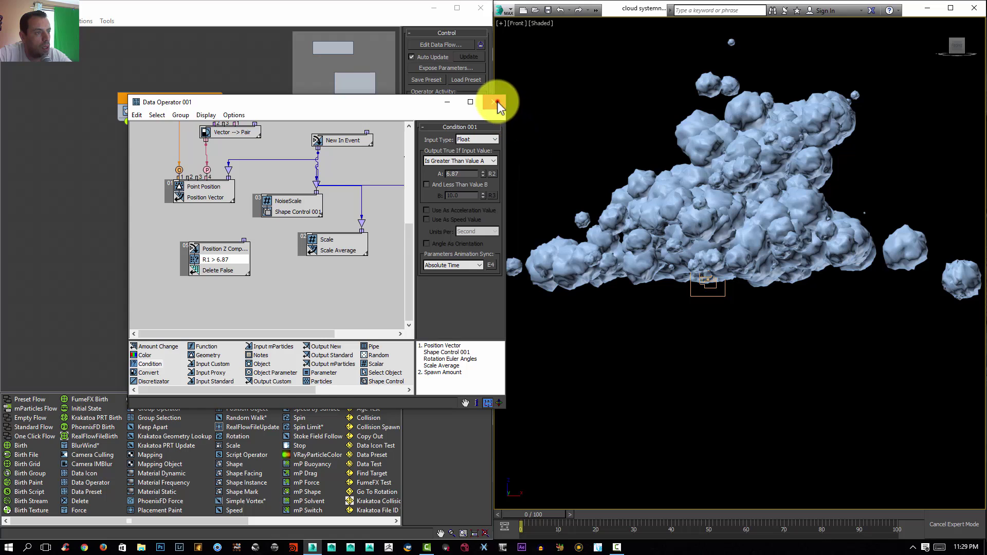
pyautogui.click(494, 101)
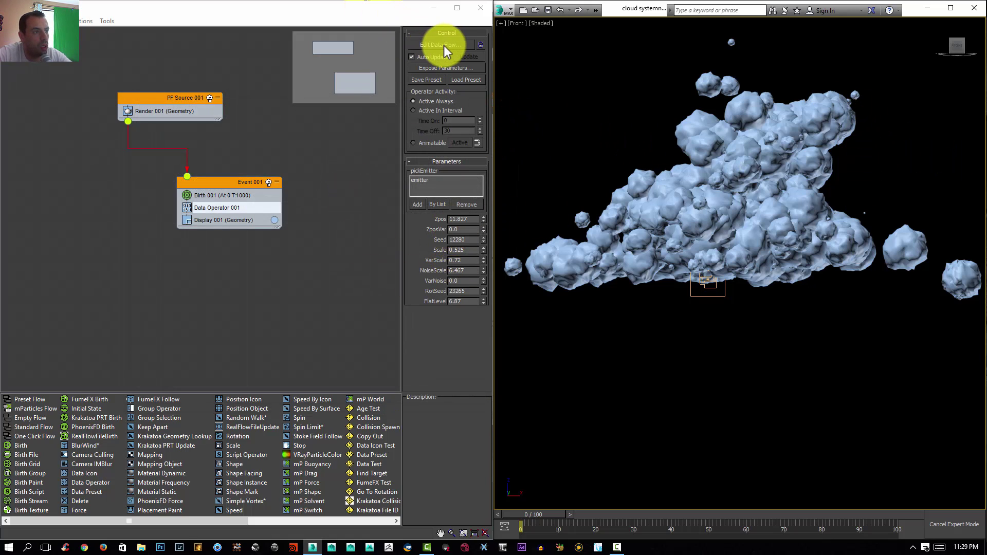
# Save the Data Operator as a Data Preset named cloudSystem.
pyautogui.click(431, 80)
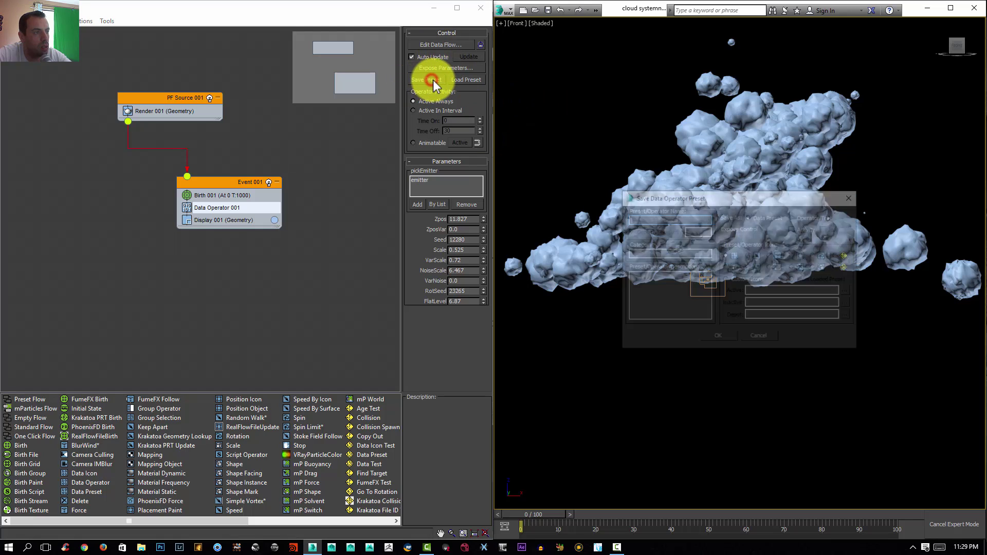
pyautogui.click(651, 218)
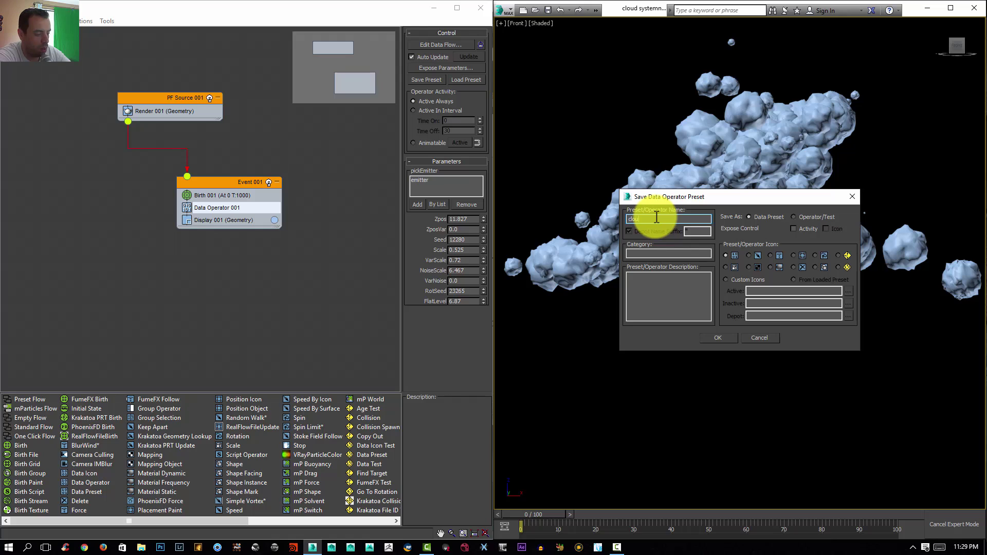
pyautogui.write('cloudSystem')
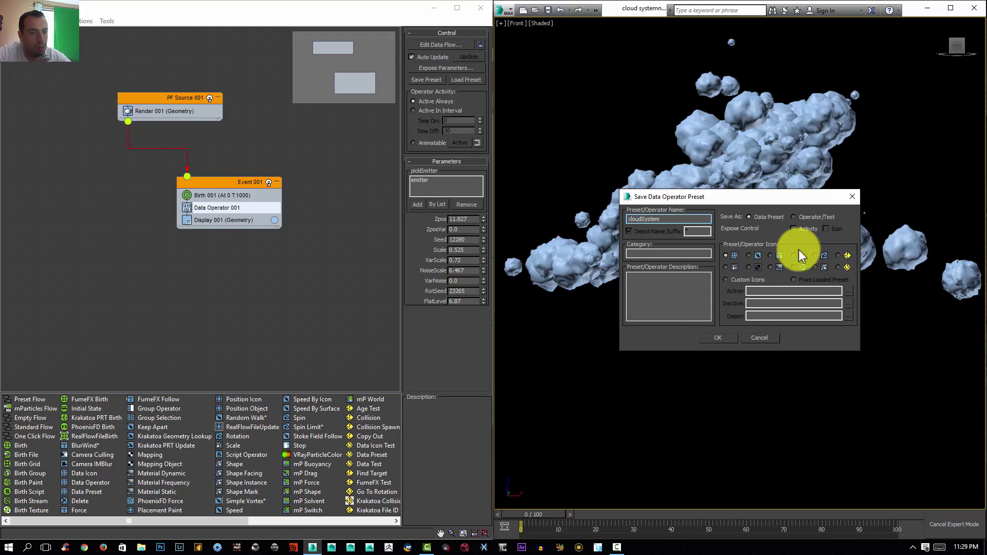
pyautogui.click(725, 340)
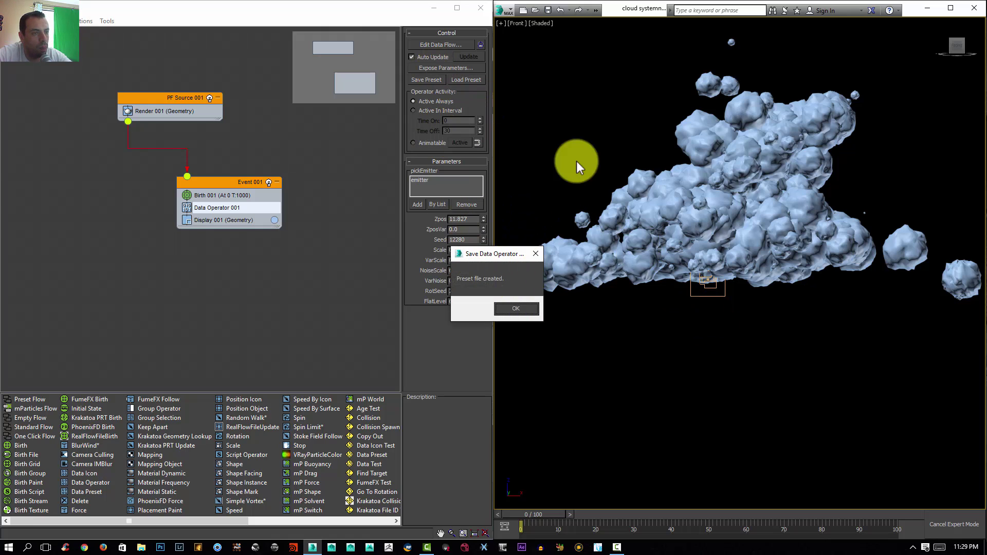
pyautogui.click(512, 309)
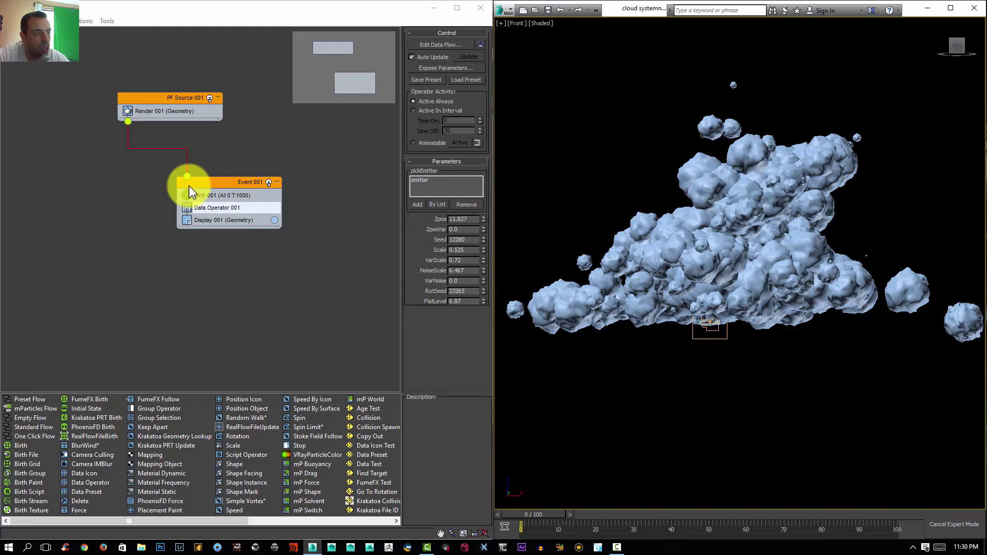
# Set the Birth operator's Amount to 2000 particles and show the cloud in the Front view.
pyautogui.keyDown('alt'); pyautogui.moveTo(661, 260); pyautogui.dragTo(691, 274, button='middle'); pyautogui.keyUp('alt')
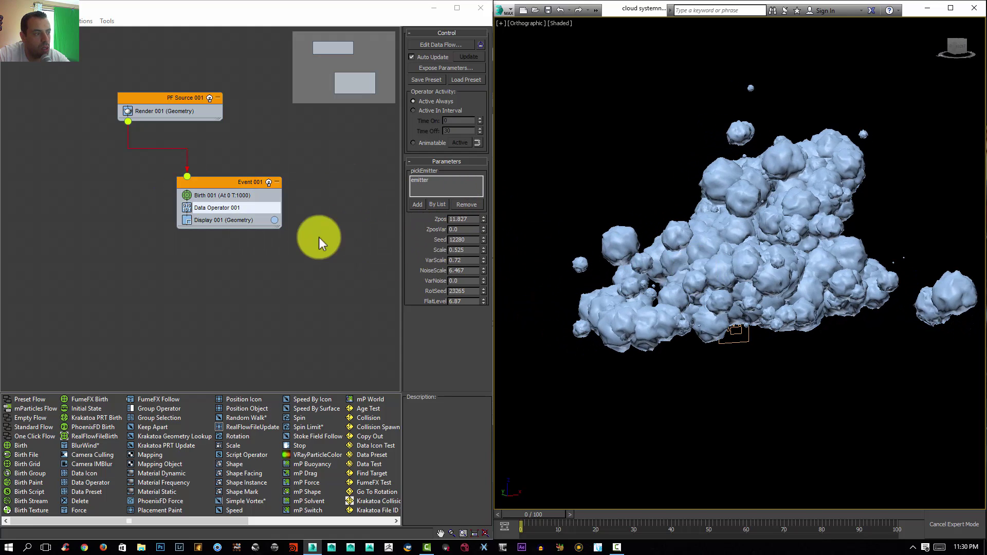
pyautogui.click(226, 195)
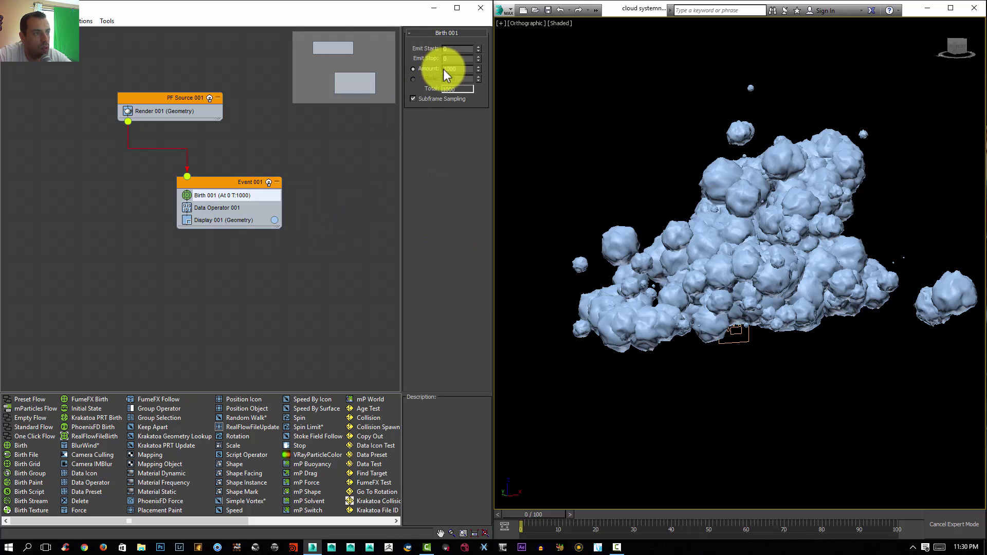
pyautogui.moveTo(447, 68); pyautogui.dragTo(442, 69)
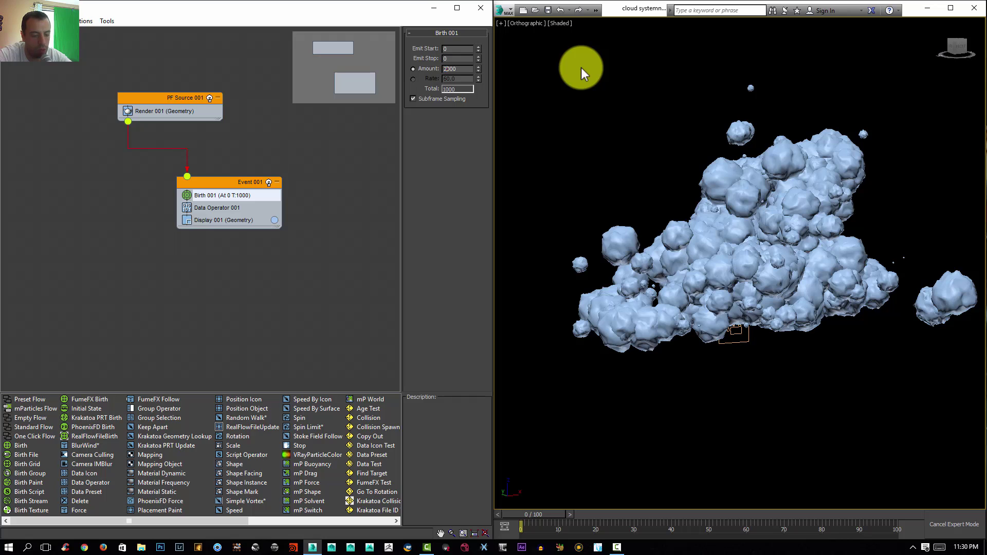
pyautogui.press('Return')
pyautogui.click(708, 4)
pyautogui.scroll(-2, 723, 235)
pyautogui.keyDown('alt'); pyautogui.moveTo(722, 235); pyautogui.dragTo(758, 305, button='middle'); pyautogui.keyUp('alt')
pyautogui.press('f')
# Adjust the Data Operator's parameters to Zpos 9.343, ZposVar 0.03, Seed 12288, Scale 0.845, VarScale 0.63 and NoiseScale 6.919.
pyautogui.click(219, 209)
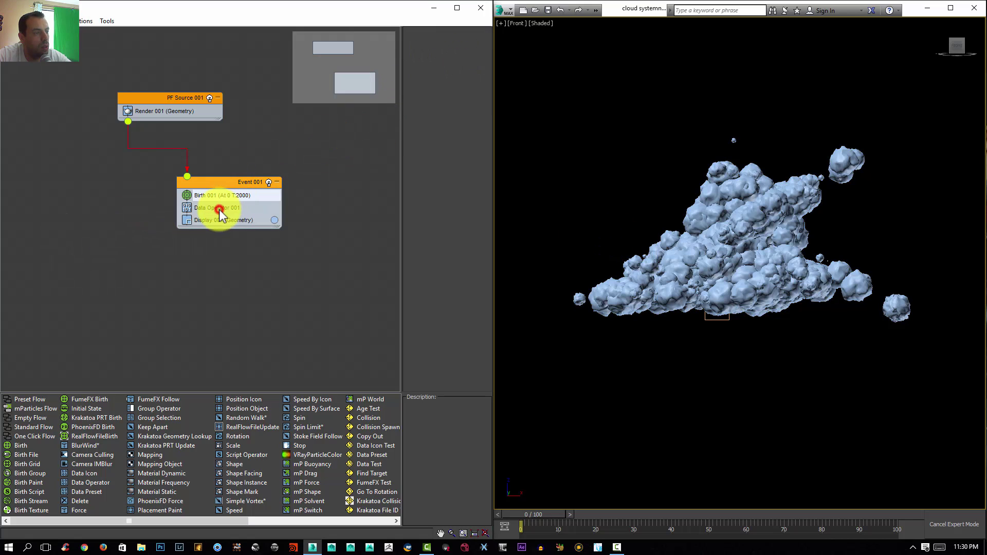
pyautogui.moveTo(483, 219)
pyautogui.mouseDown()
pyautogui.moveTo(487, 206)
pyautogui.moveTo(487, 236)
pyautogui.moveTo(497, 227)
pyautogui.mouseUp()
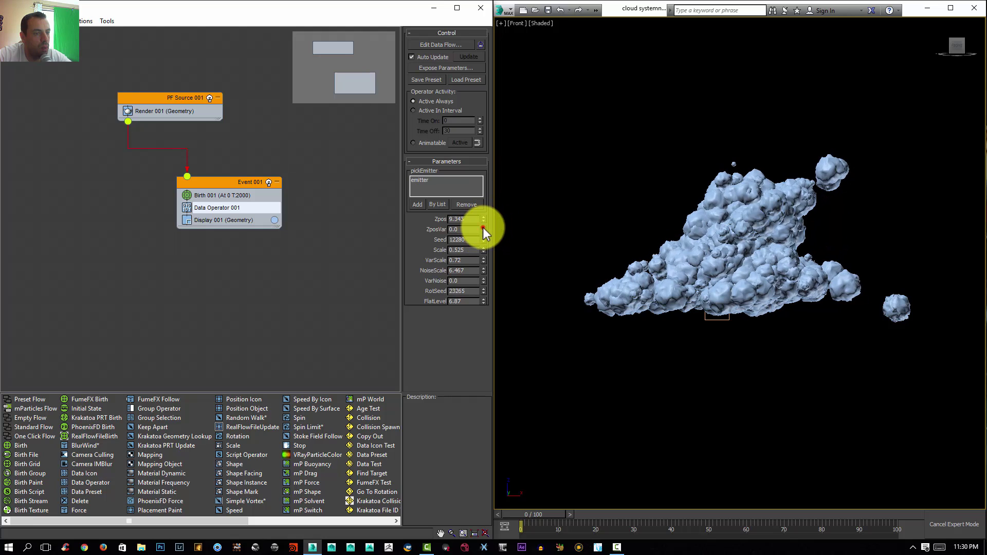
pyautogui.moveTo(489, 224); pyautogui.dragTo(498, 264)
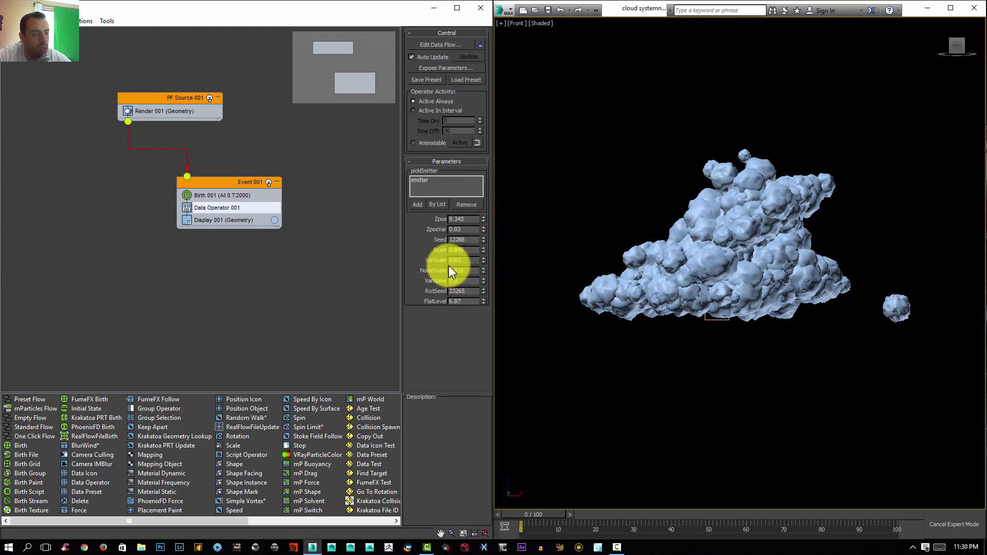
# Try a VarNoise value of 1.0 on the cloud particles, and reset it to 0.0.
pyautogui.click(465, 281)
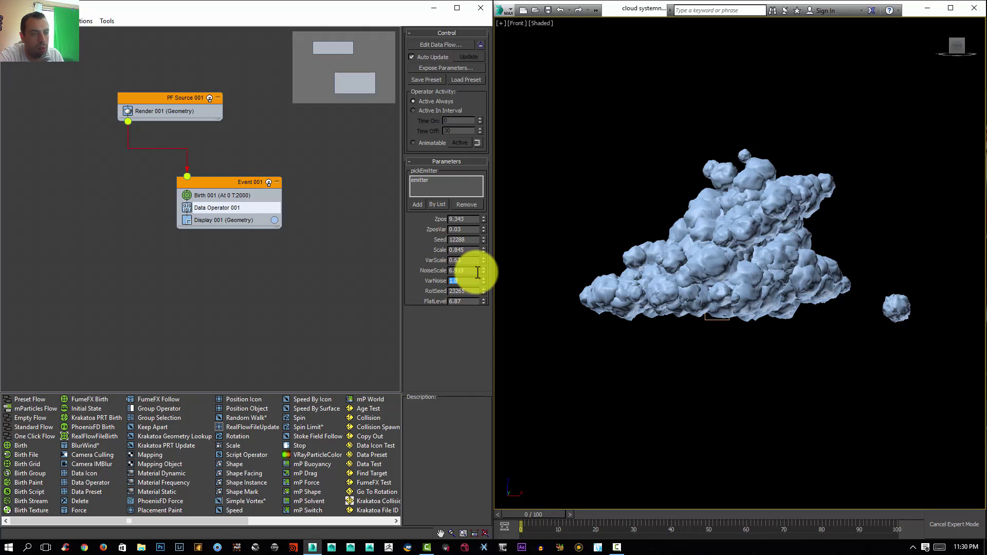
pyautogui.click(727, 261)
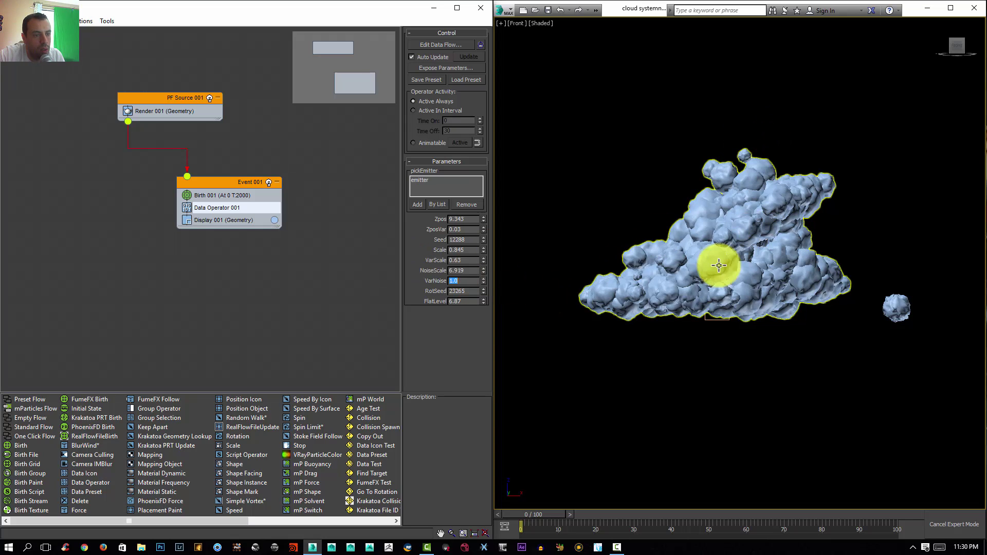
pyautogui.rightClick(483, 280)
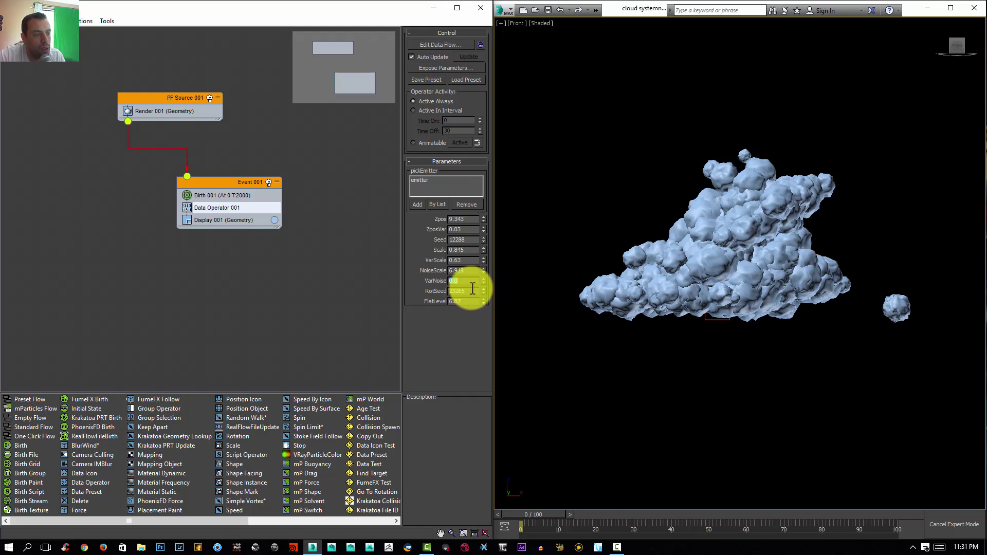
# Raise the RotSeed parameter to 23271 to vary the random rotation of the cloud particles.
pyautogui.click(483, 289)
pyautogui.click(484, 289)
pyautogui.click(483, 289)
pyautogui.click(483, 289)
pyautogui.click(484, 289)
pyautogui.click(483, 289)
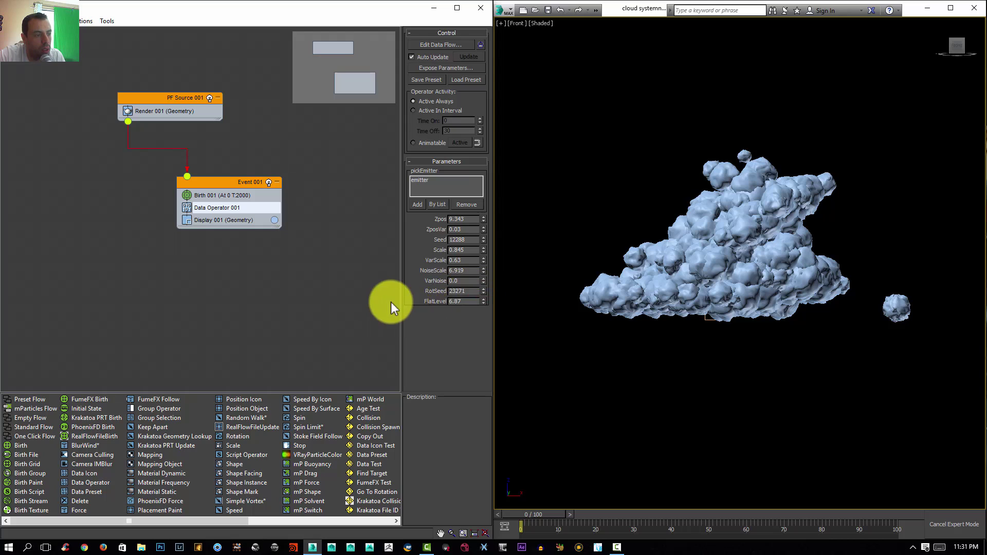
# Lower the FlatLevel parameter to -10.762 and inspect the cloud in the Perspective view.
pyautogui.moveTo(483, 301); pyautogui.dragTo(480, 260)
pyautogui.click(745, 311)
pyautogui.press('p')
pyautogui.keyDown('alt'); pyautogui.moveTo(747, 309); pyautogui.dragTo(805, 281, button='middle'); pyautogui.keyUp('alt')
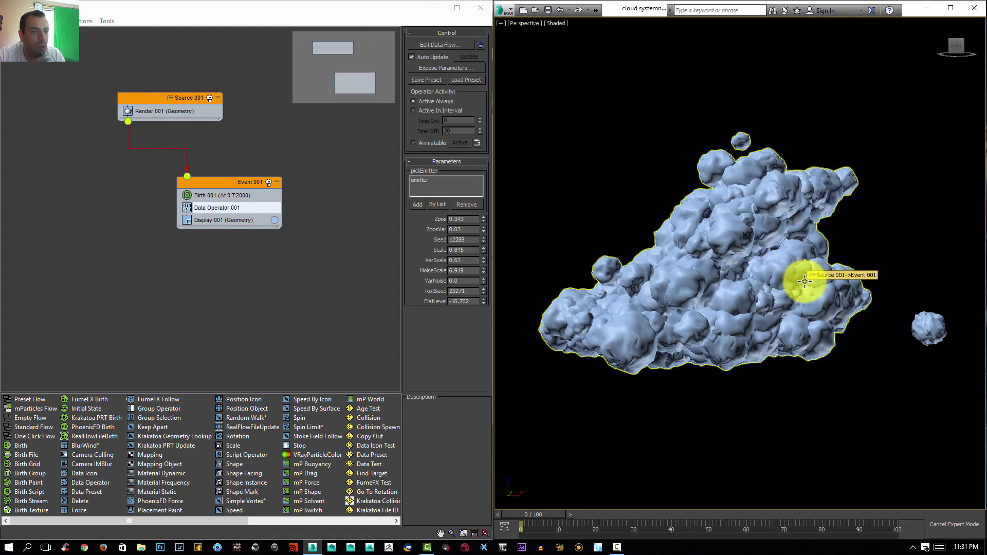